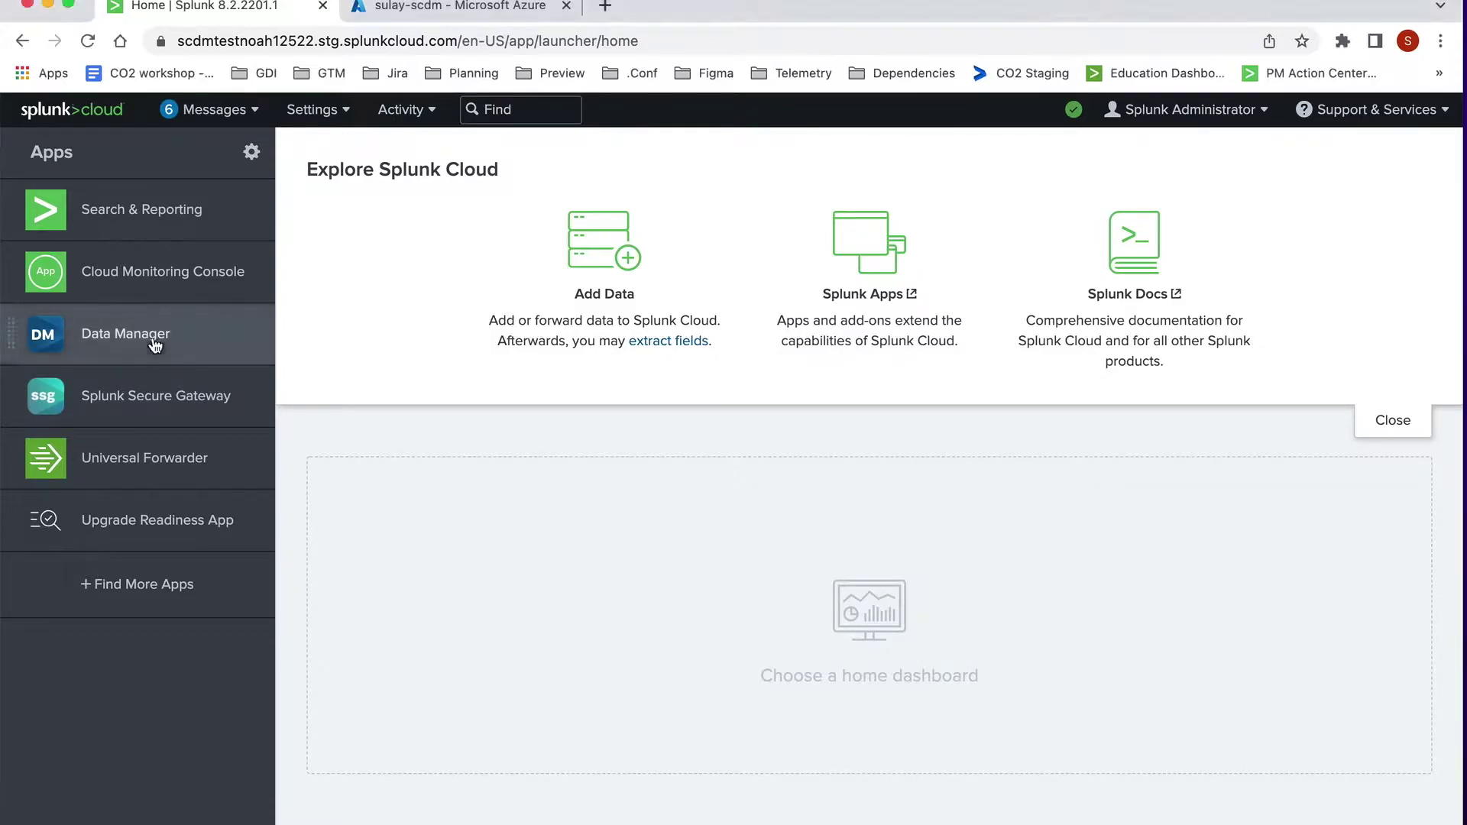
Step: Open the Data Manager app and start creating a new data input
left_click(155, 344)
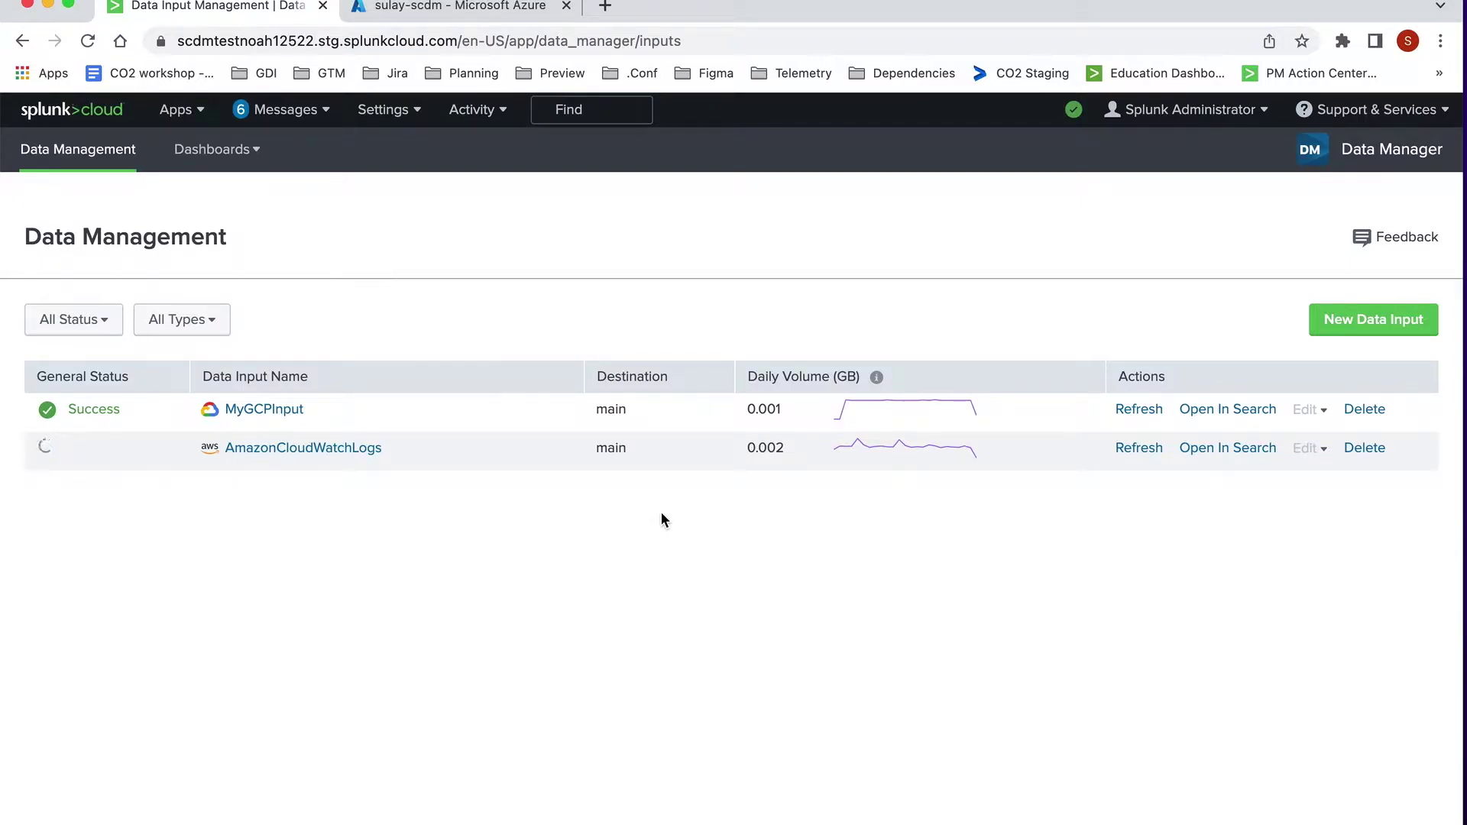
left_click(1351, 322)
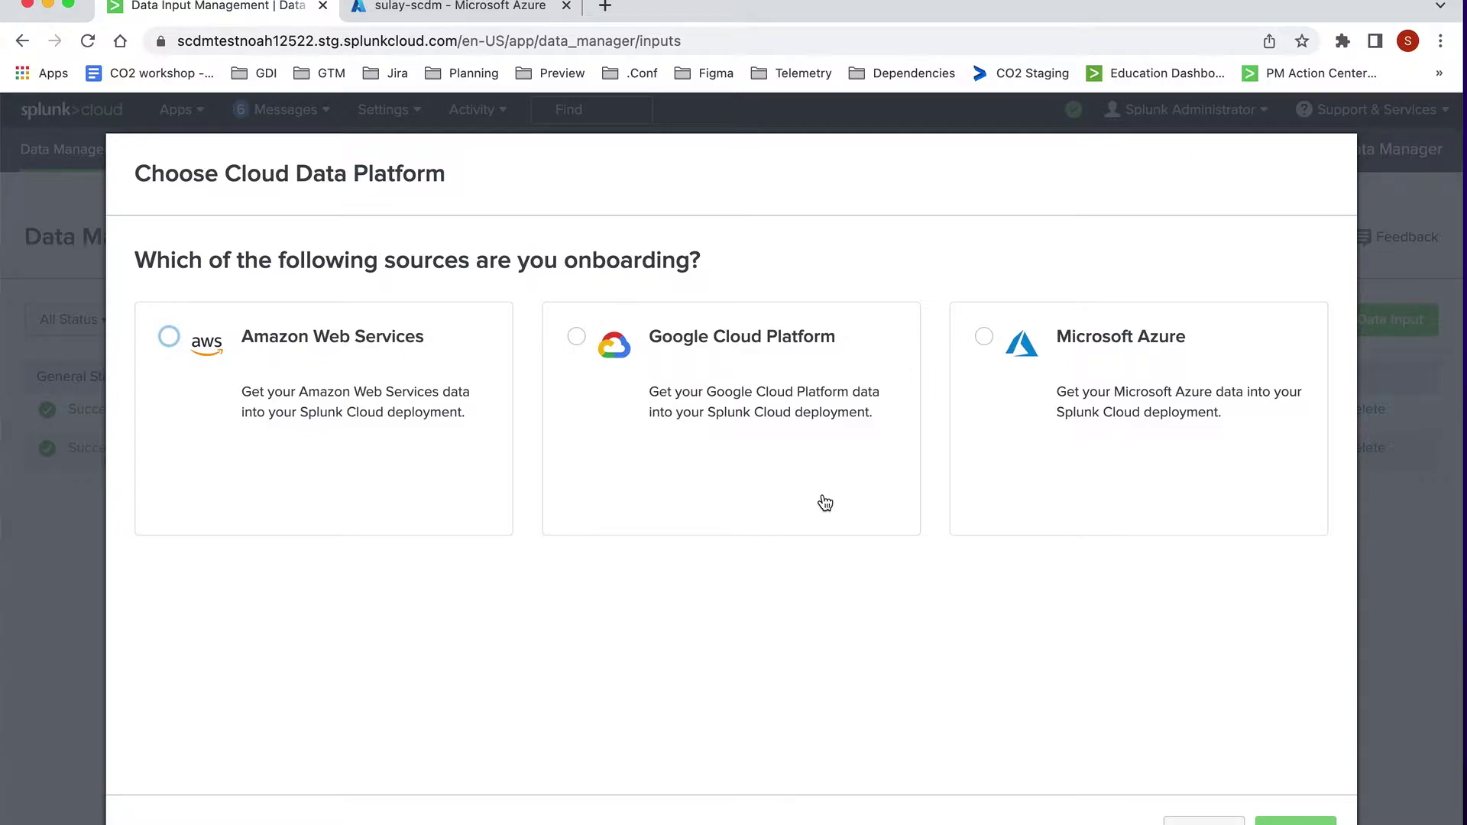
Step: Choose Microsoft Azure as the platform, with Azure Active Directory Logs as the data source
left_click(1078, 434)
left_click(1295, 821)
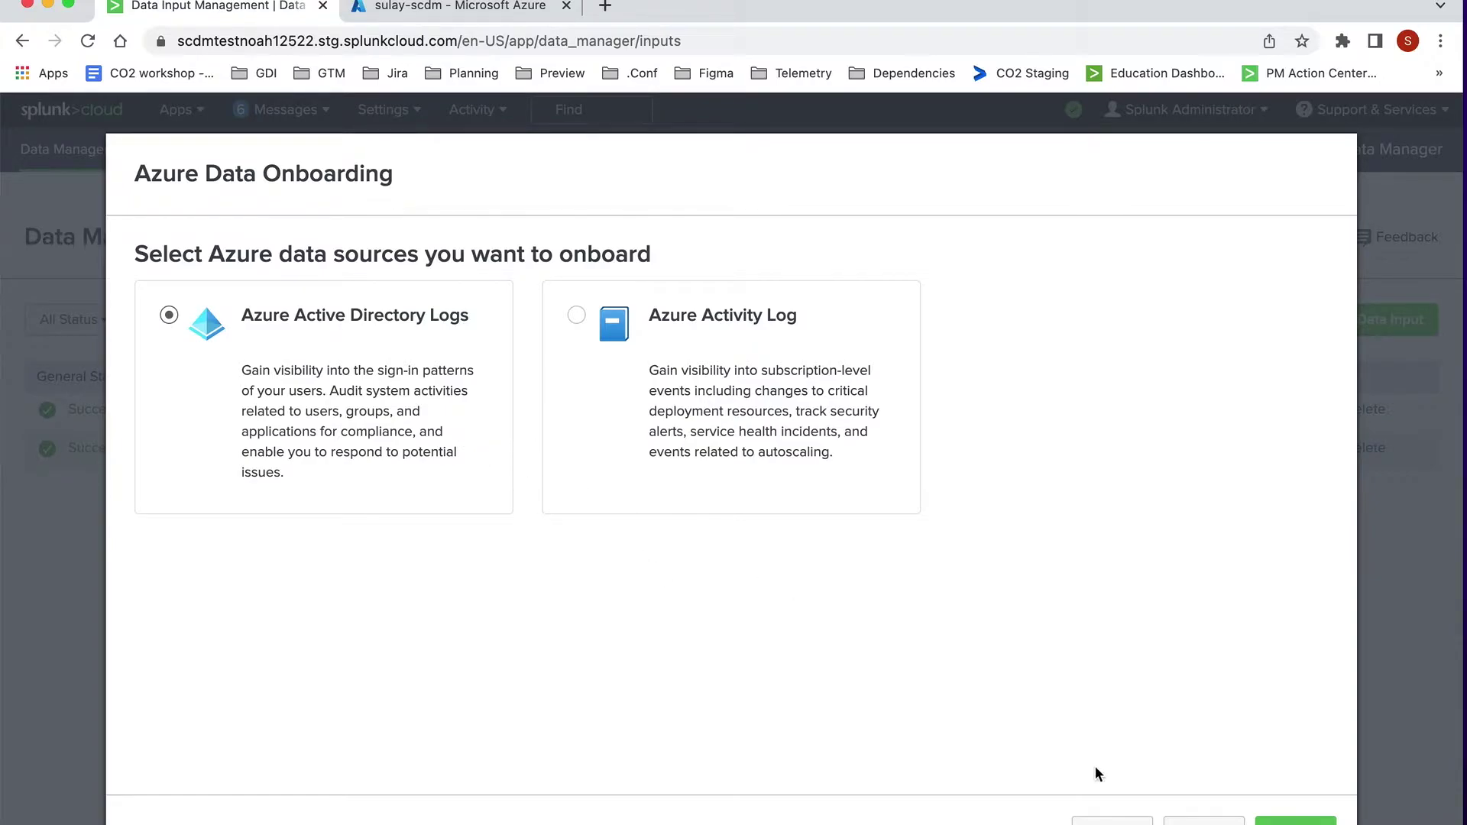
left_click(1296, 820)
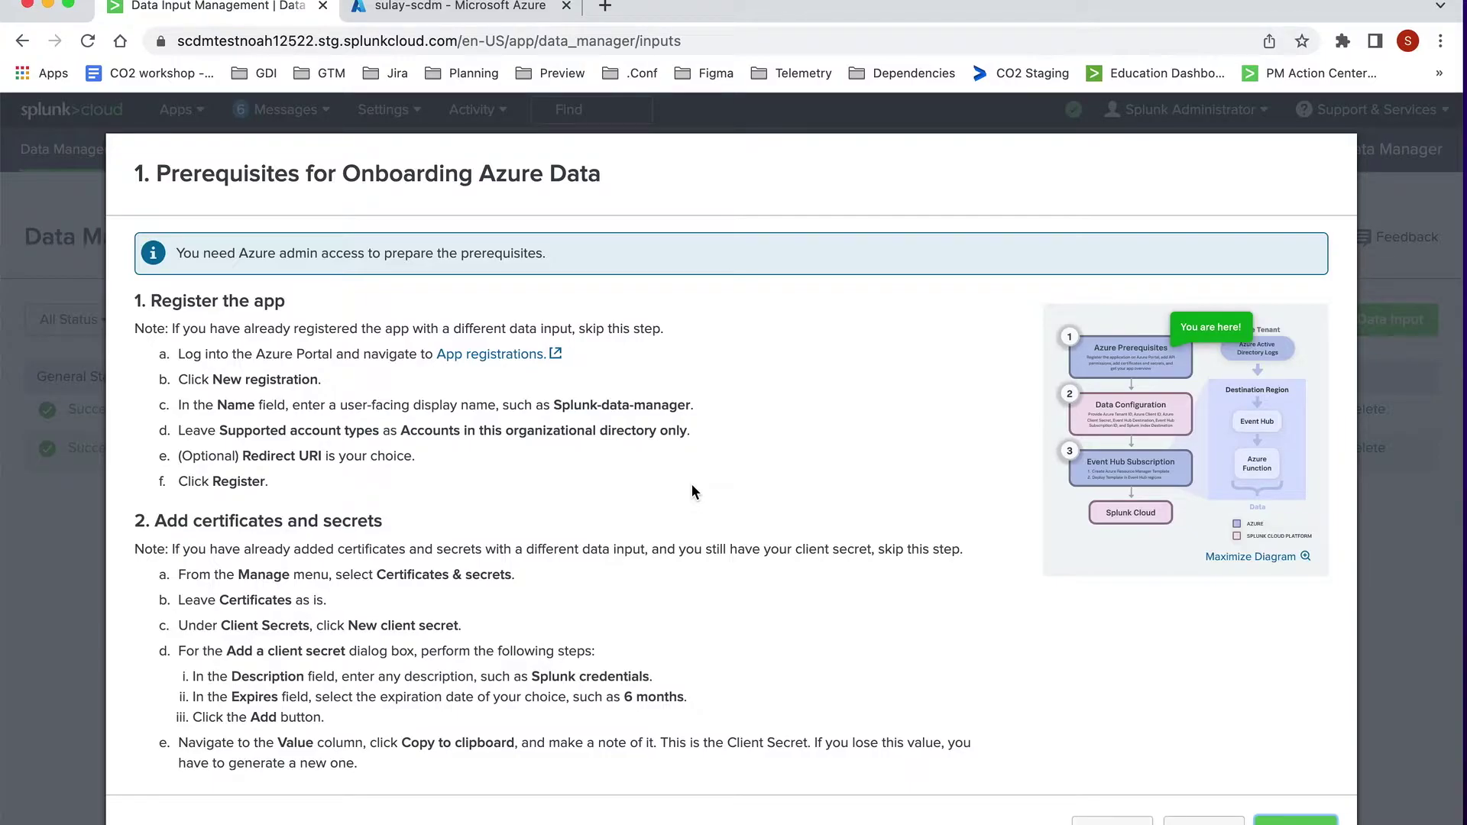
Step: Review the enlarged onboarding diagram and the Azure prerequisites, then continue to the configuration form
left_click(1244, 555)
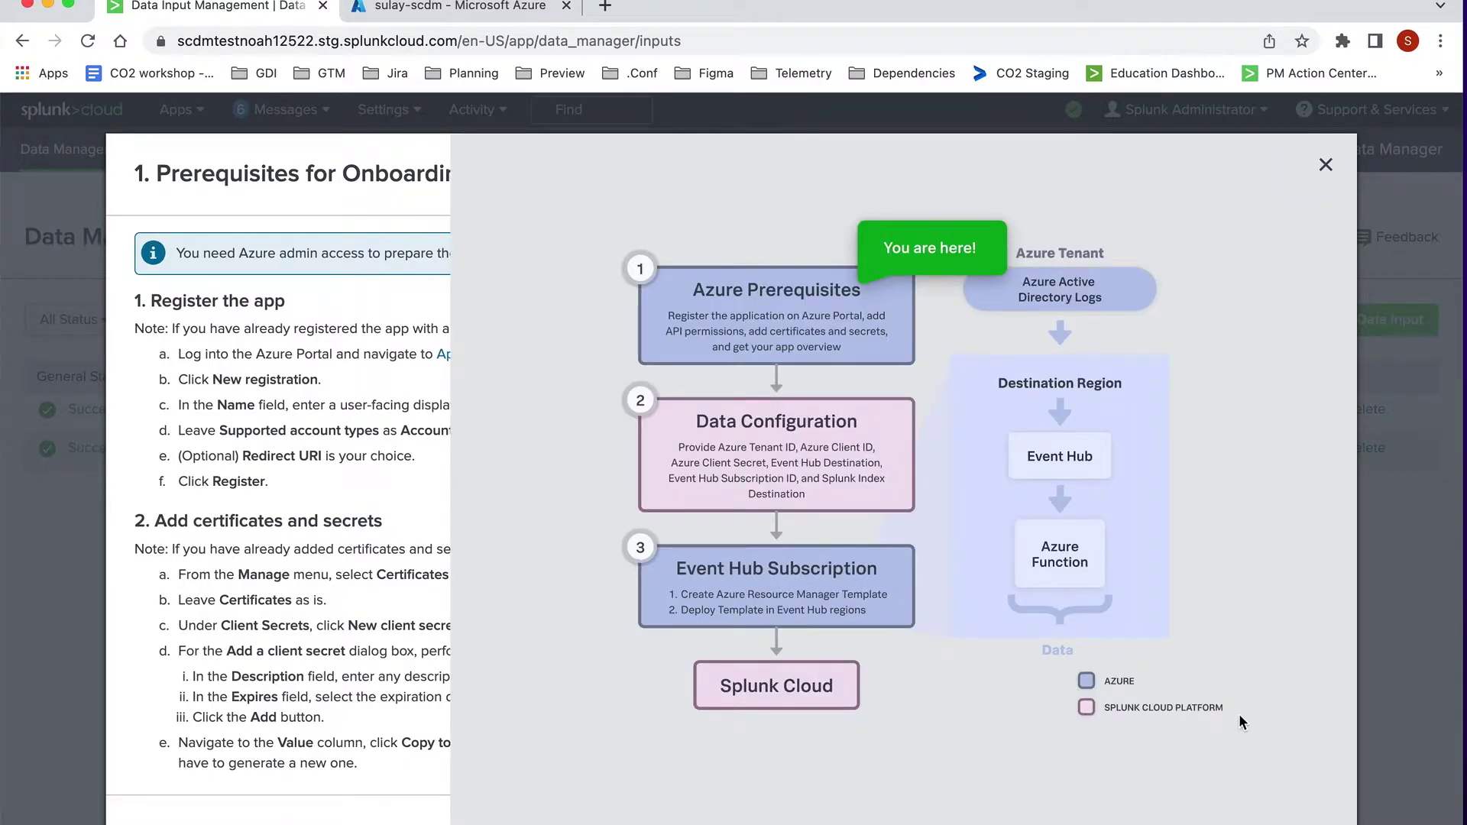
key("Escape")
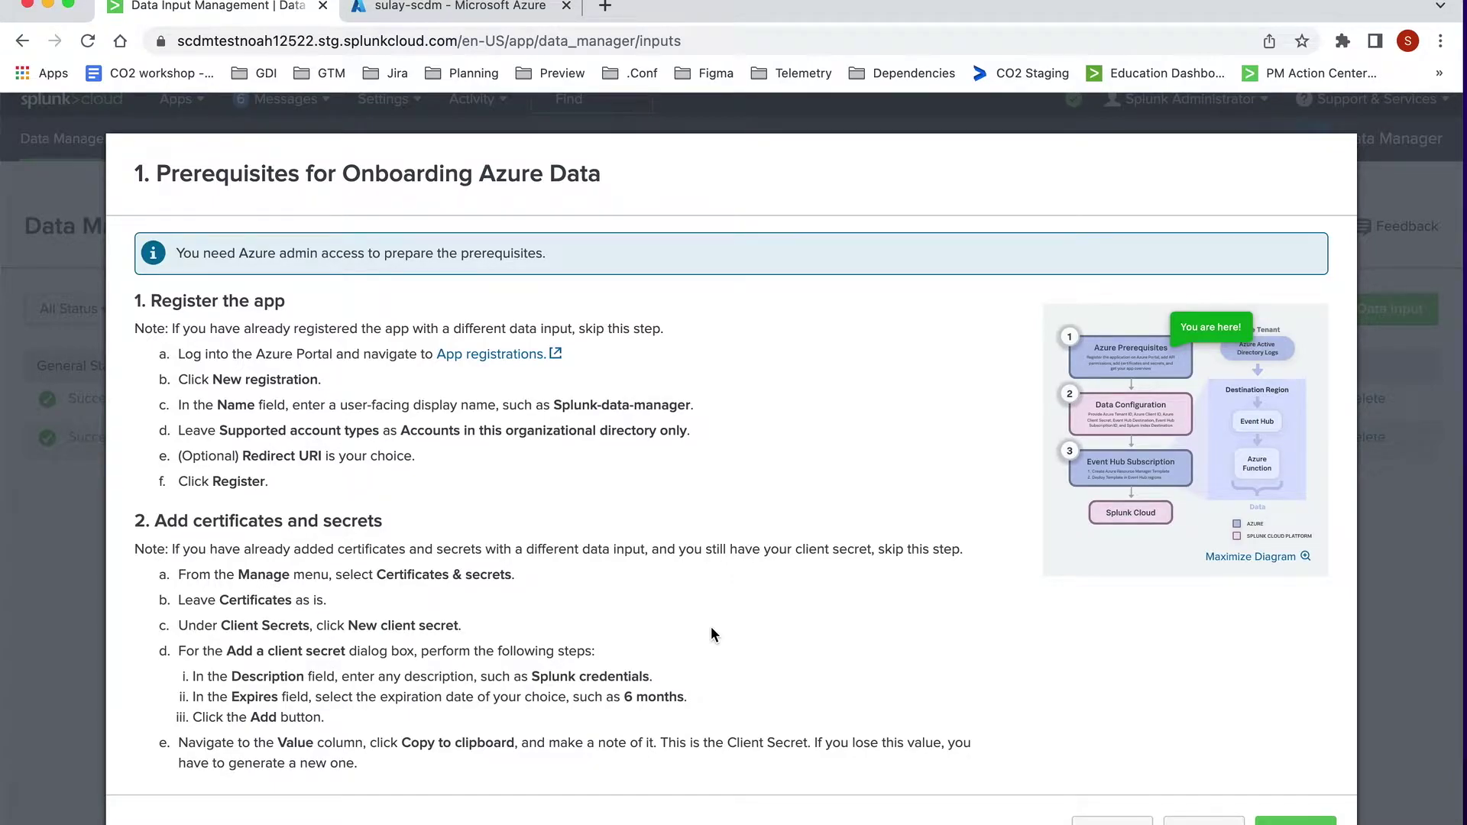
scroll(711, 633, "down", 5)
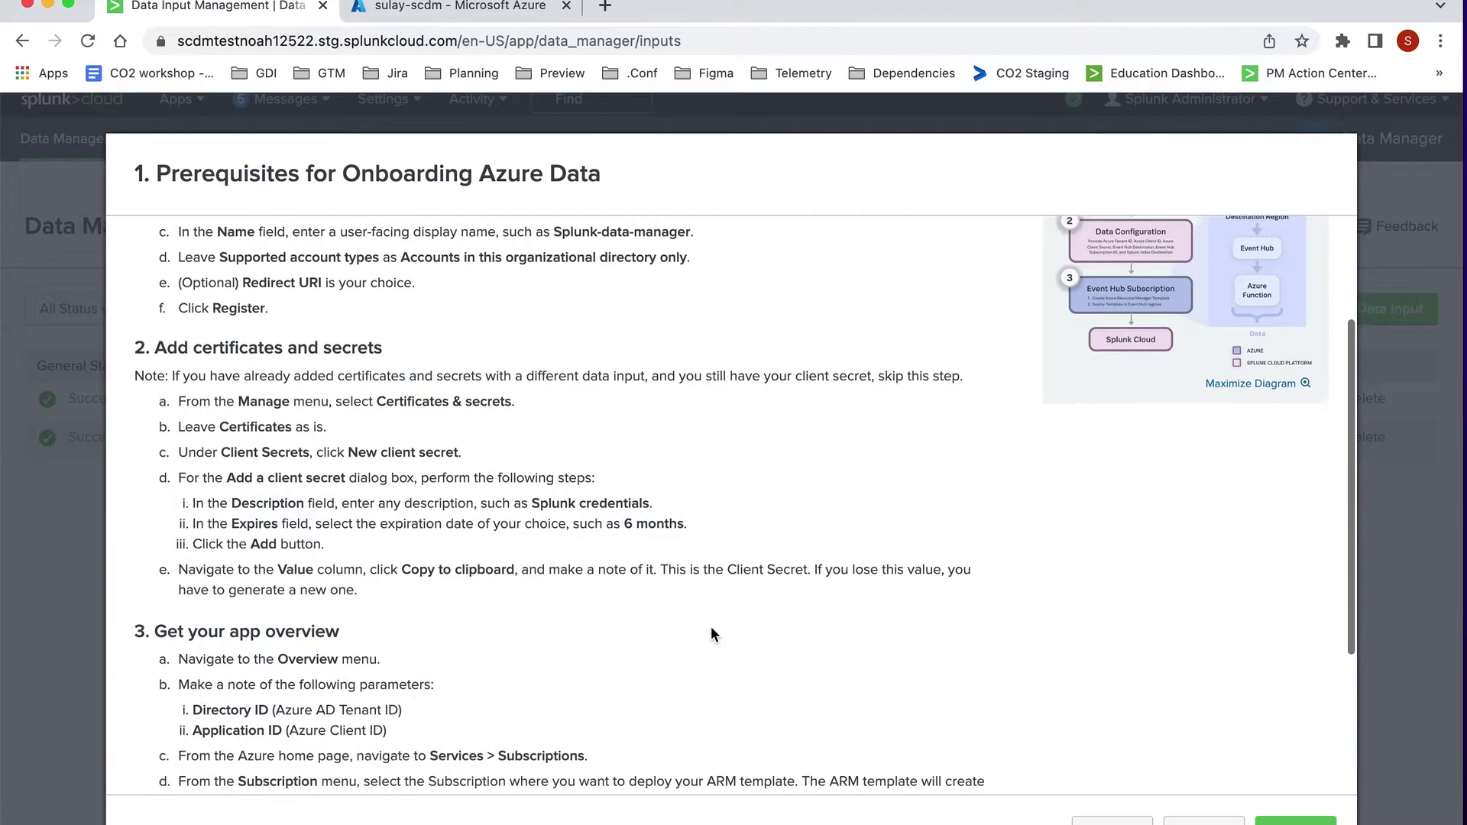
scroll(711, 634, "down", 4)
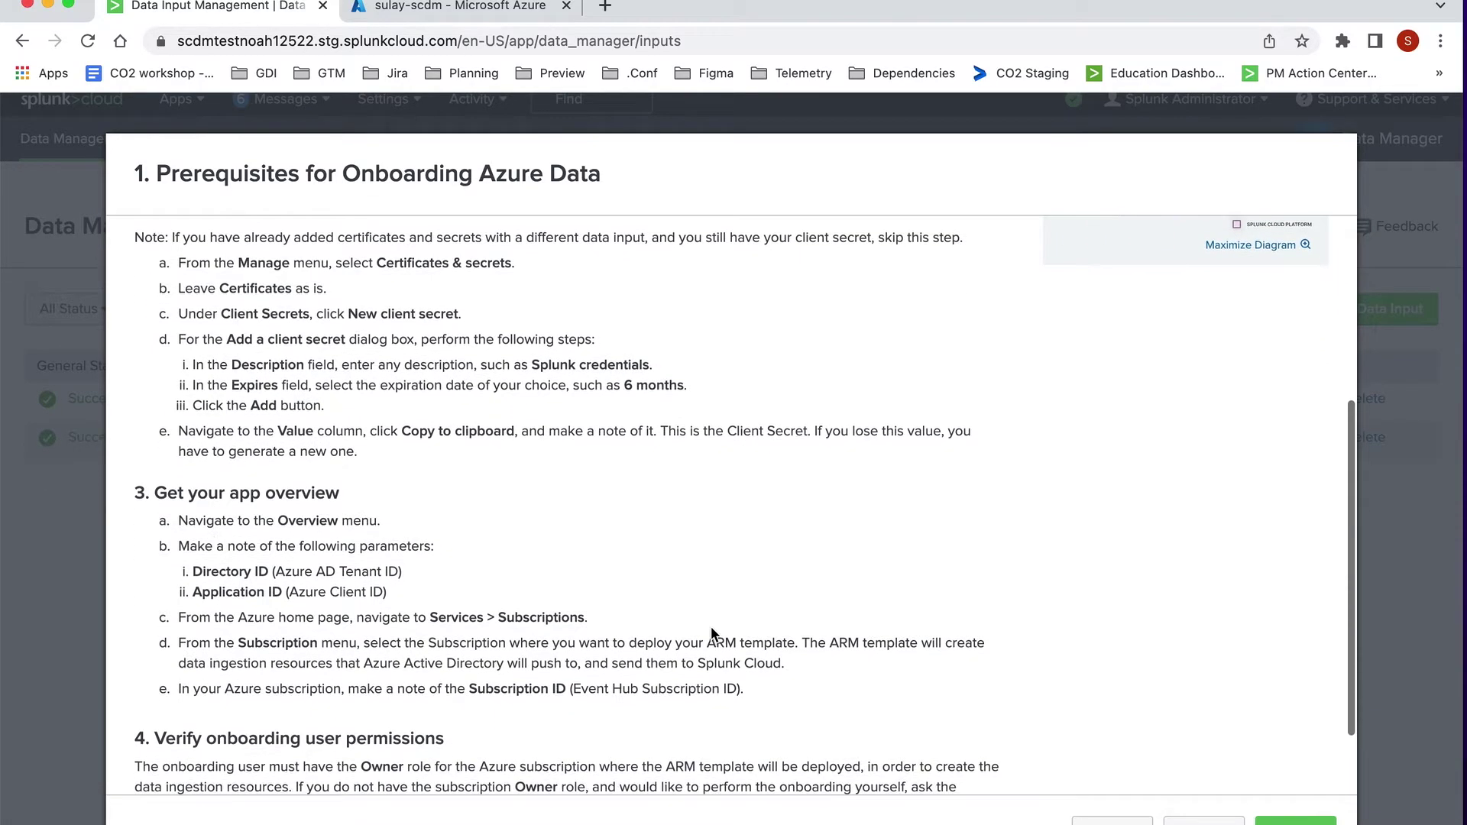
scroll(710, 628, "down", 1)
scroll(711, 627, "down", 2)
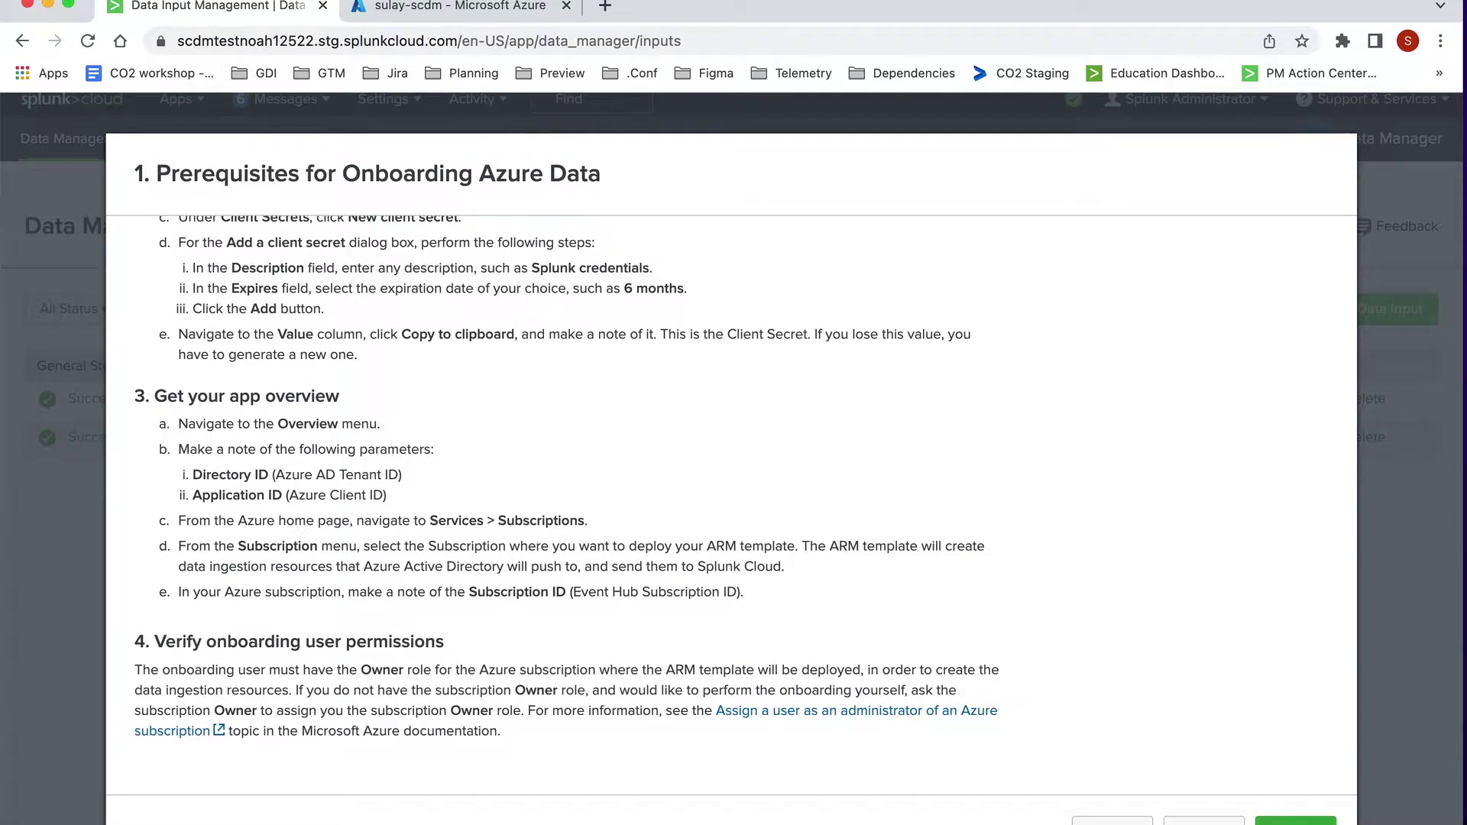
left_click(1291, 821)
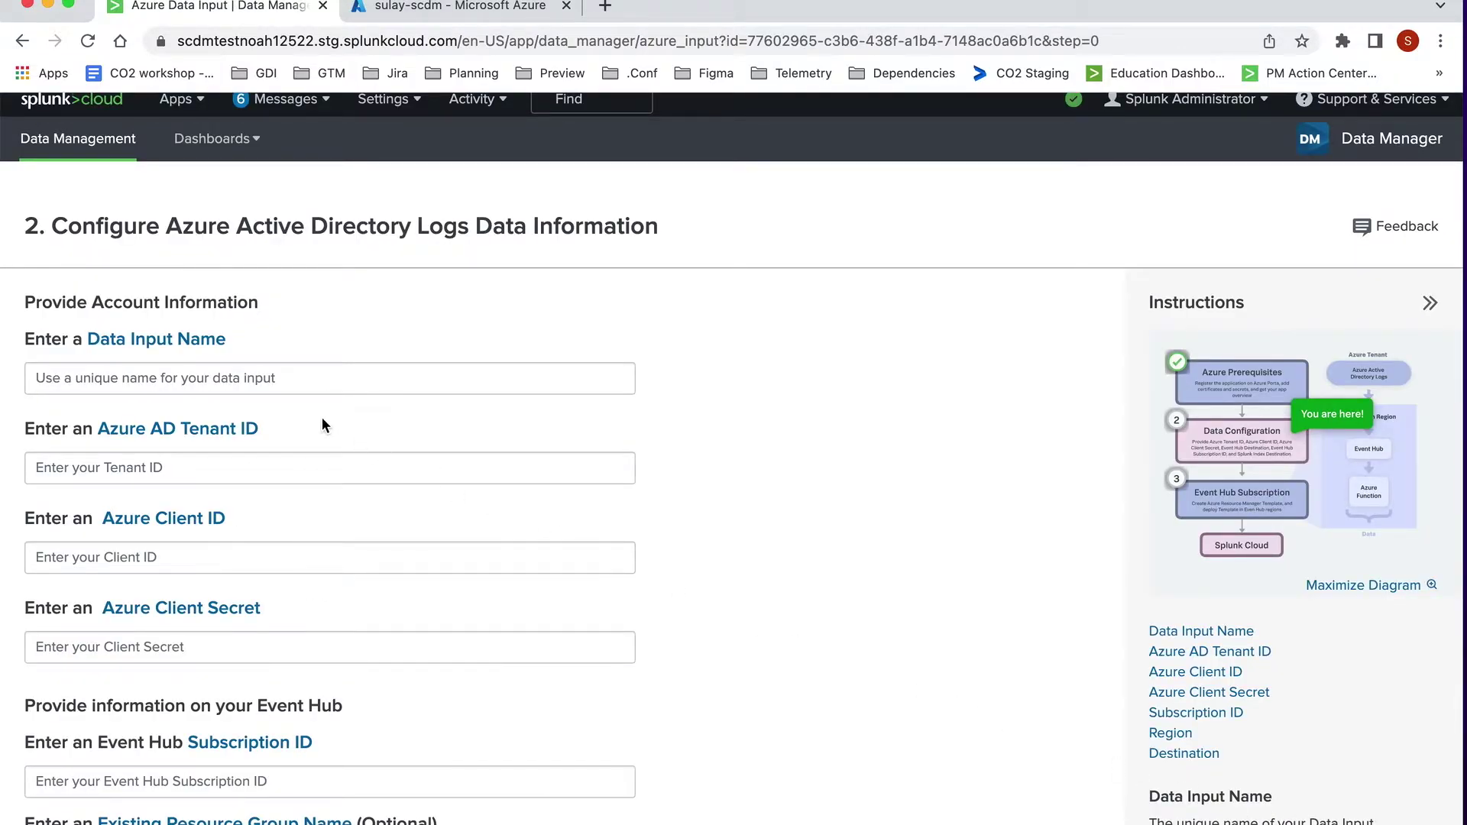
Step: Name the input 'AzureActiveDirectoryLogs' and paste in the Tenant ID, Client ID and Client Secret
left_click(244, 382)
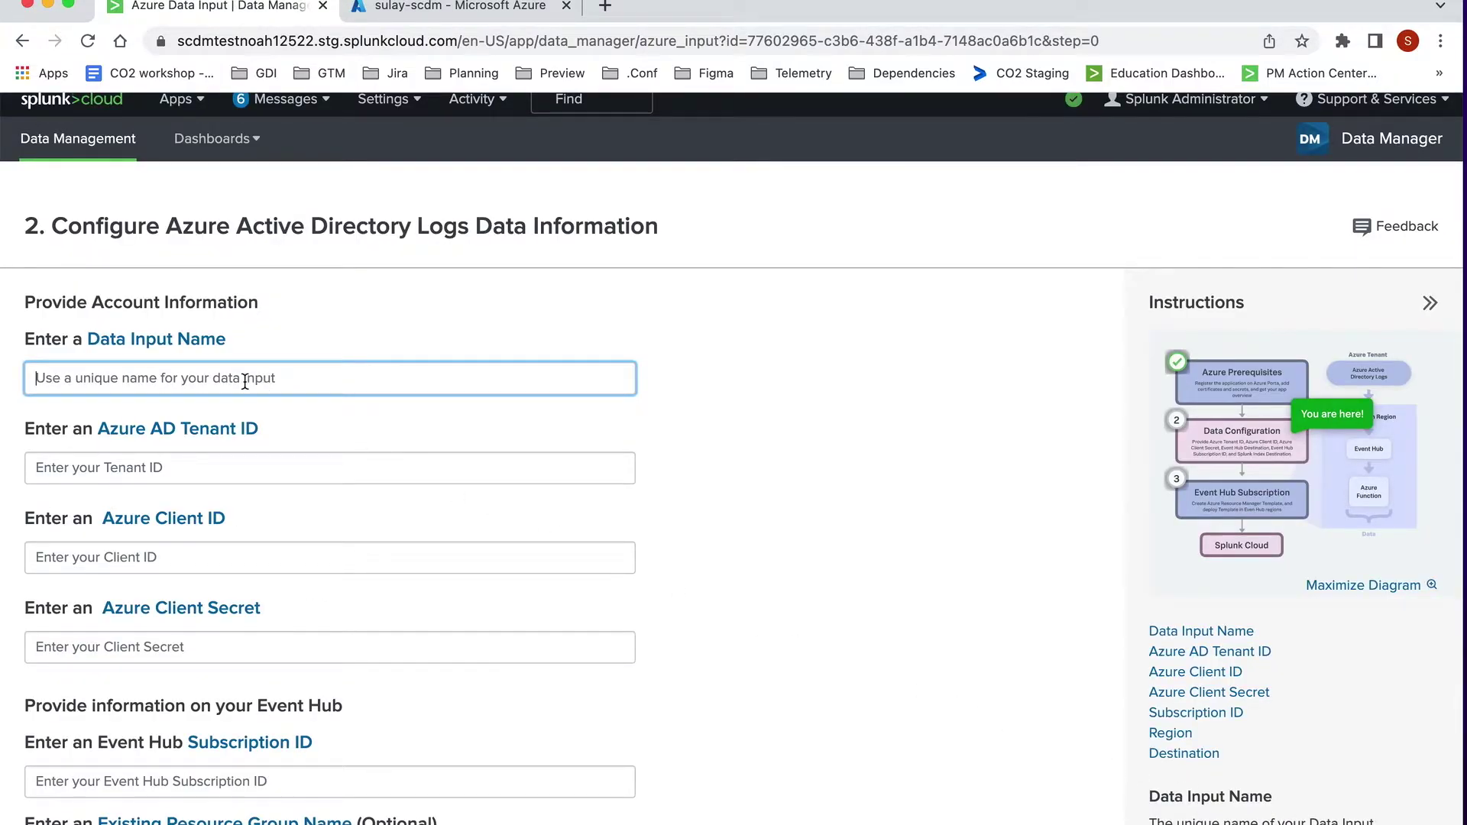
type("AzureA")
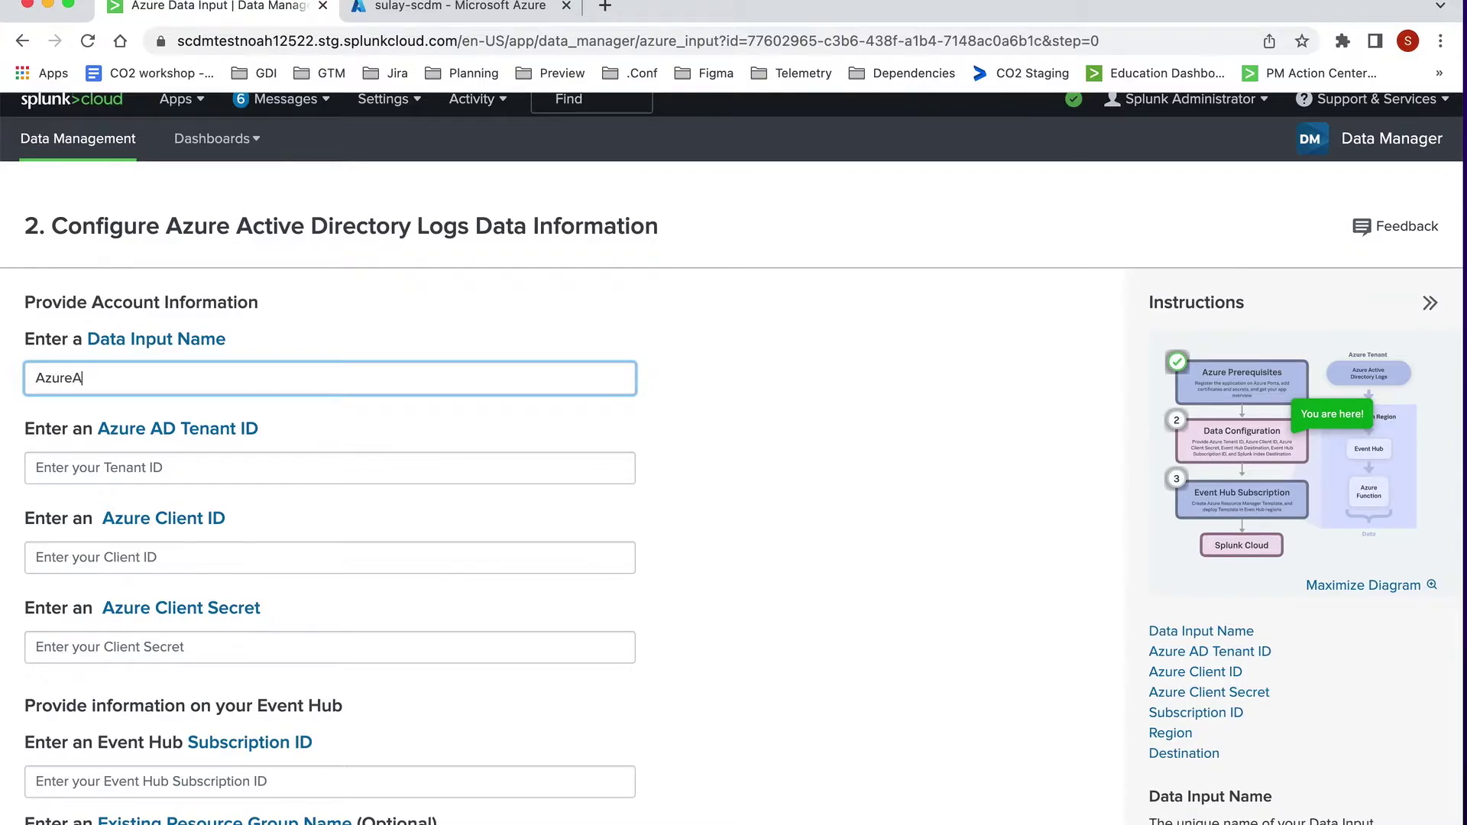
type("ctiveDirectoryLogs")
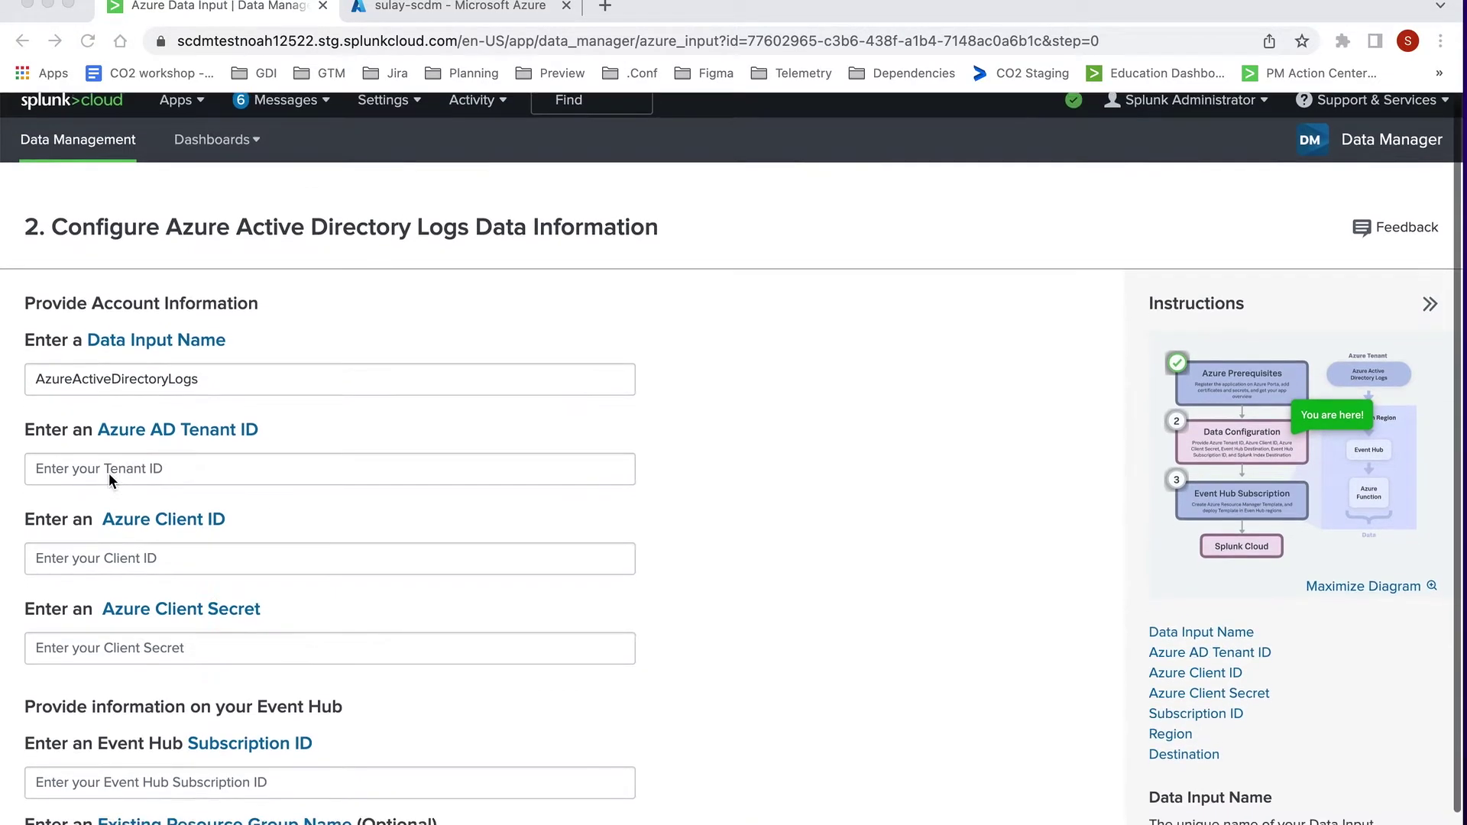
left_click(108, 474)
left_click(119, 473)
type("501792f2-ef2c-4251-957b-293fadb63ddc")
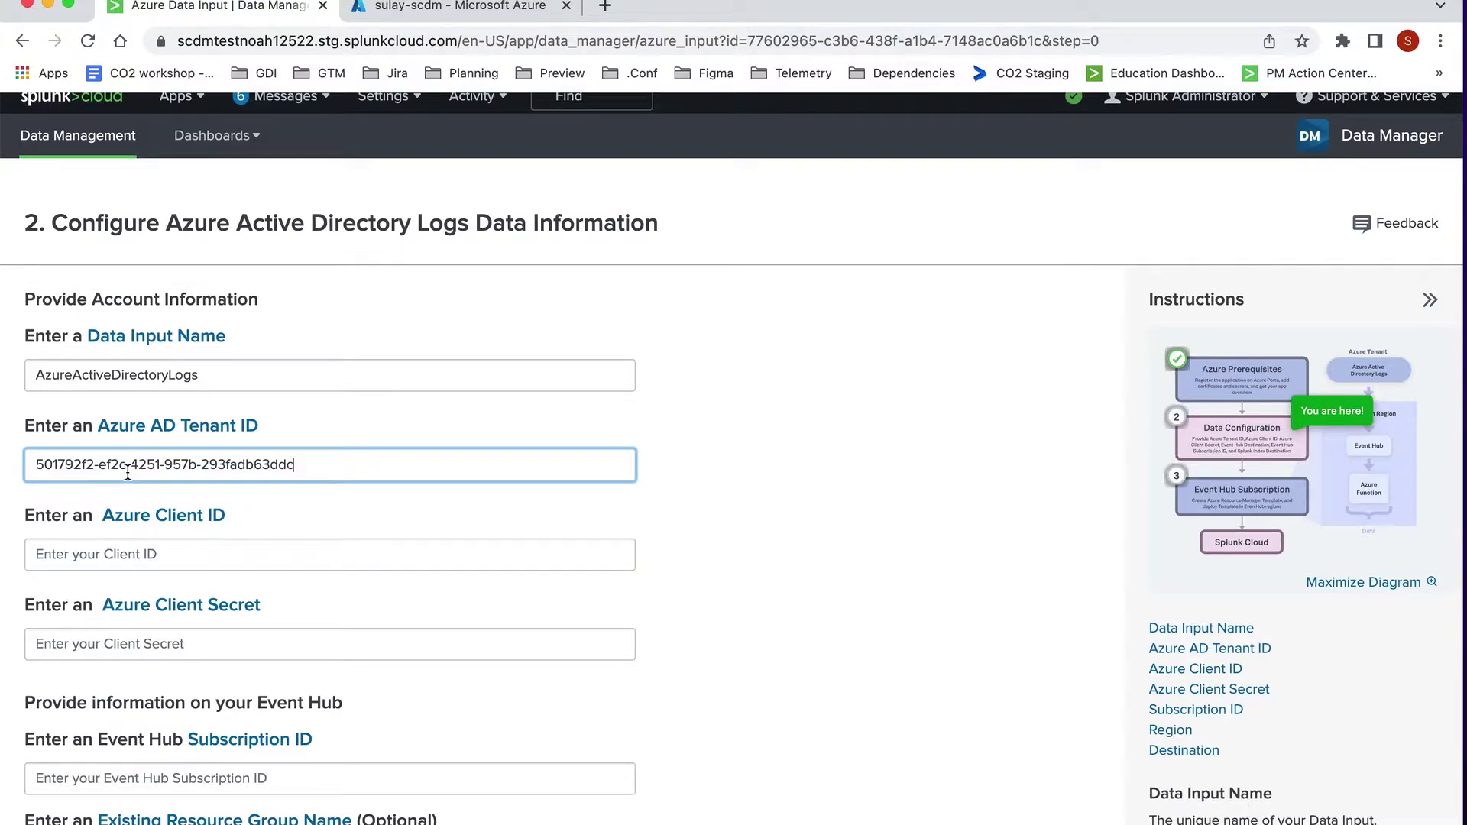
left_click(95, 554)
key("super+v")
left_click(159, 644)
key("super+v")
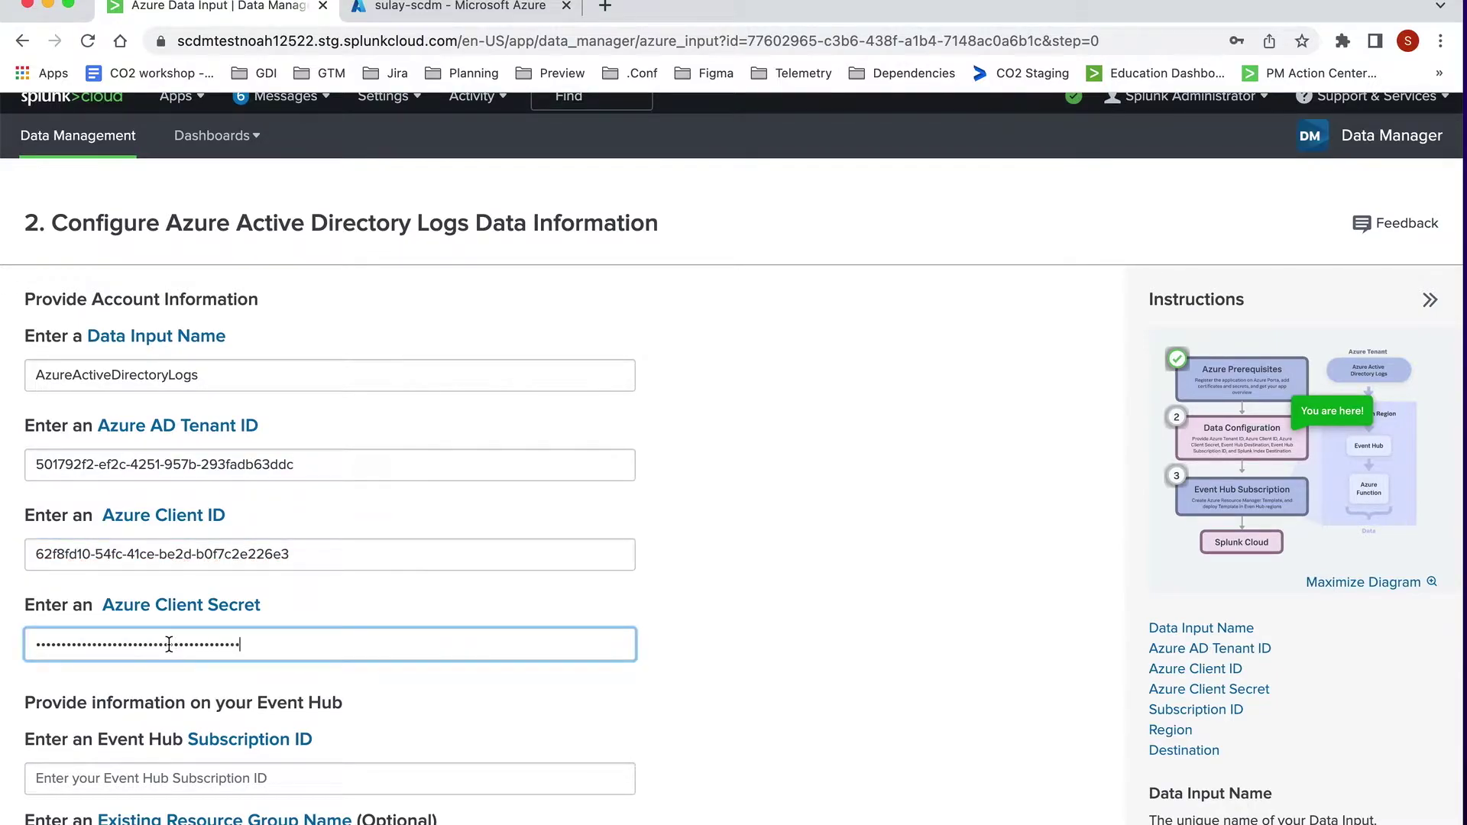
Step: Paste the Event Hub Subscription ID and set the Event Hub region to East US
scroll(199, 387, "down", 1)
scroll(198, 387, "down", 2)
left_click(176, 474)
type("9daf3a87-4d8e-4b0a-ab79-91e8d39cc8af")
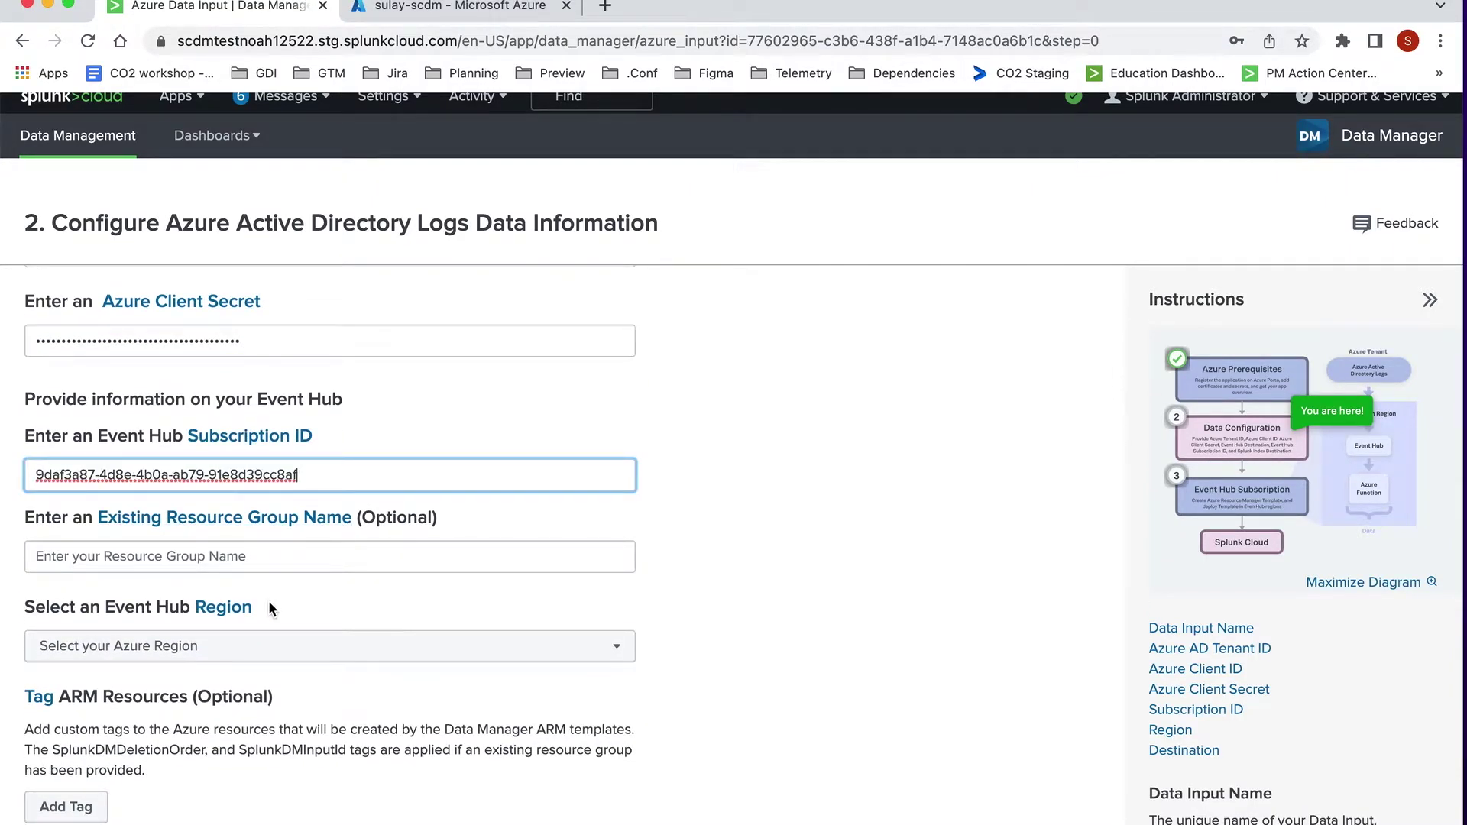
left_click(312, 650)
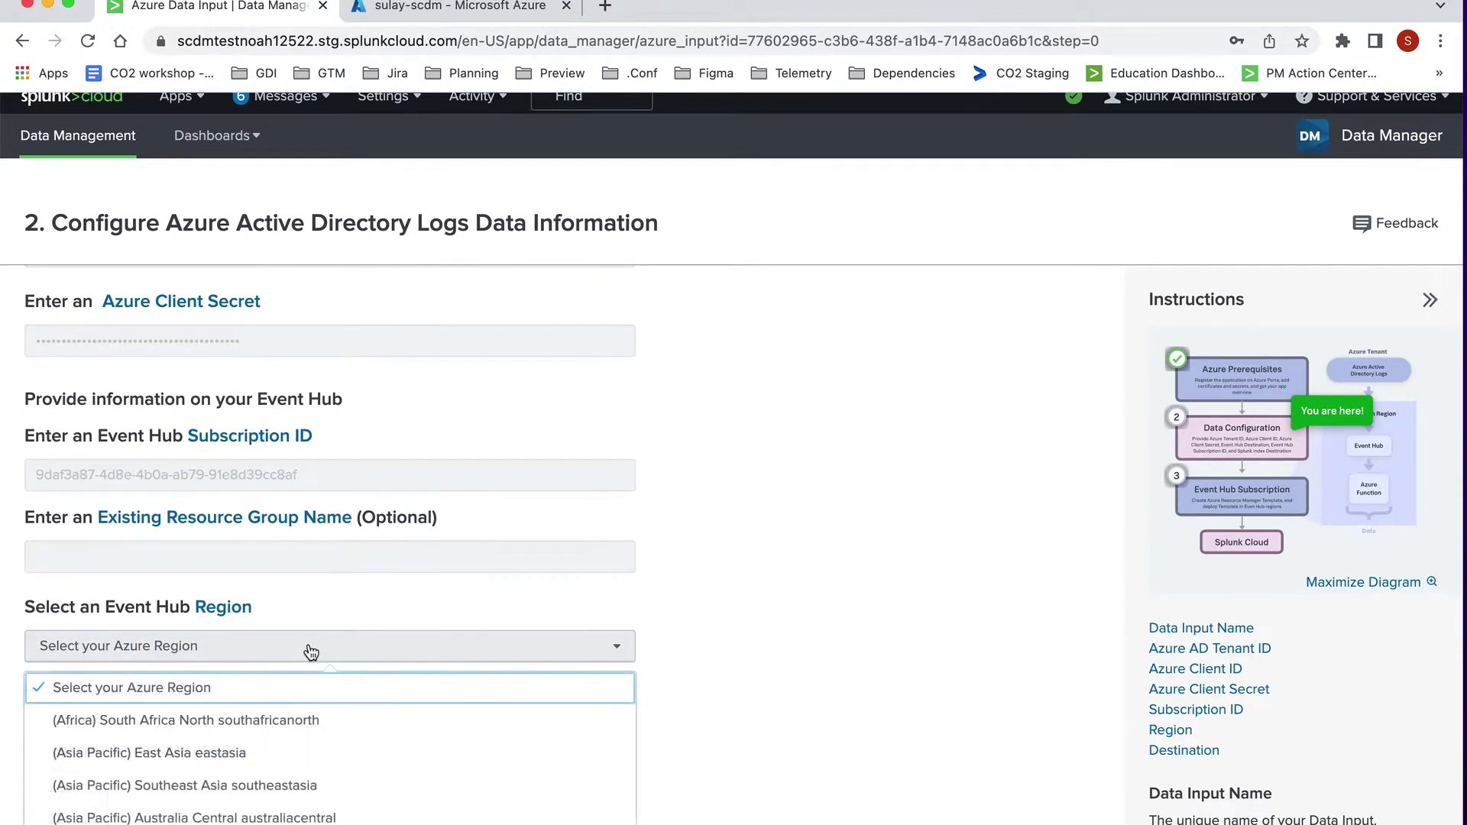
scroll(248, 757, "down", 3)
scroll(248, 760, "down", 6)
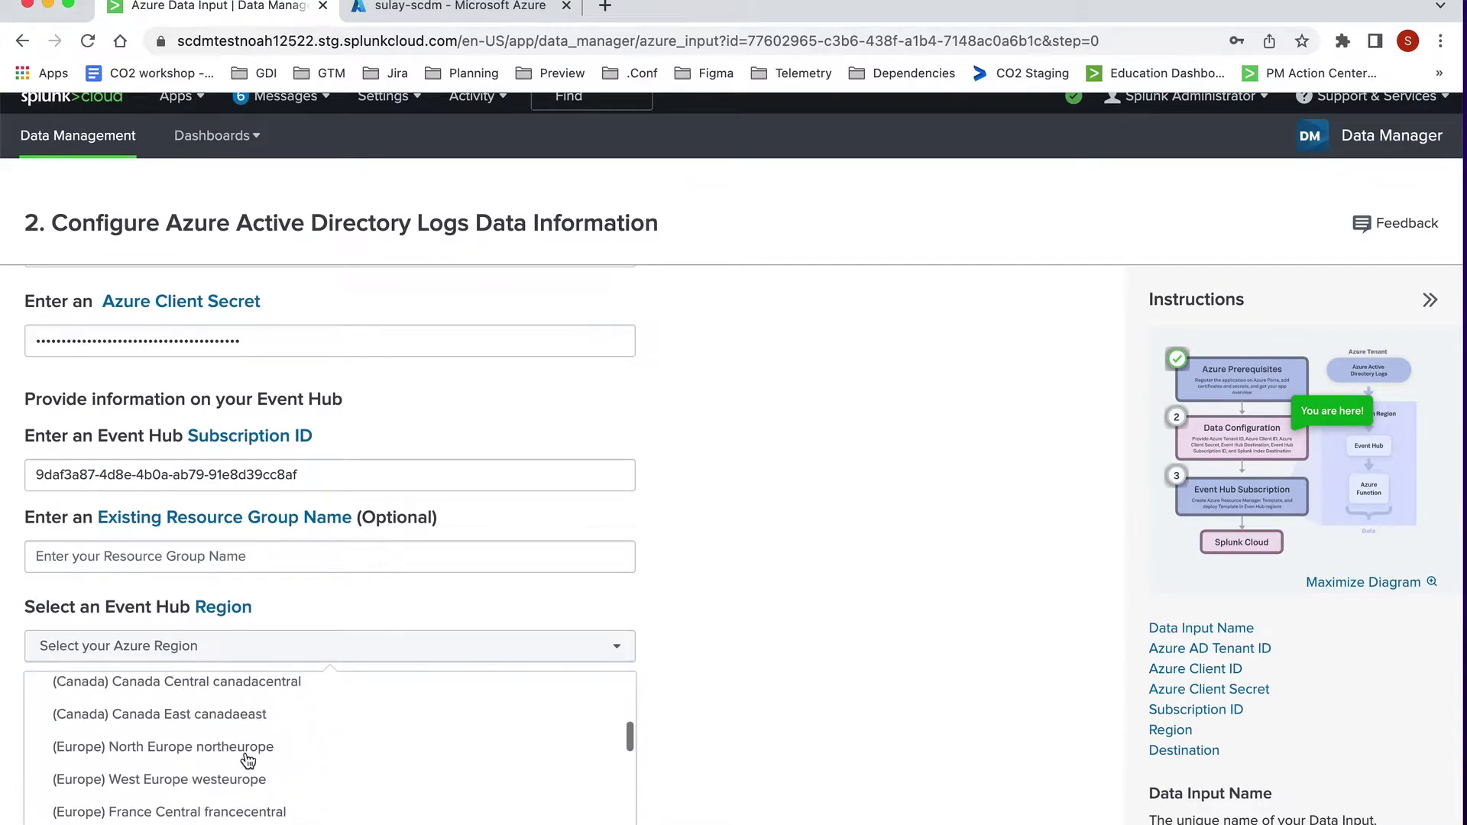
scroll(248, 760, "down", 5)
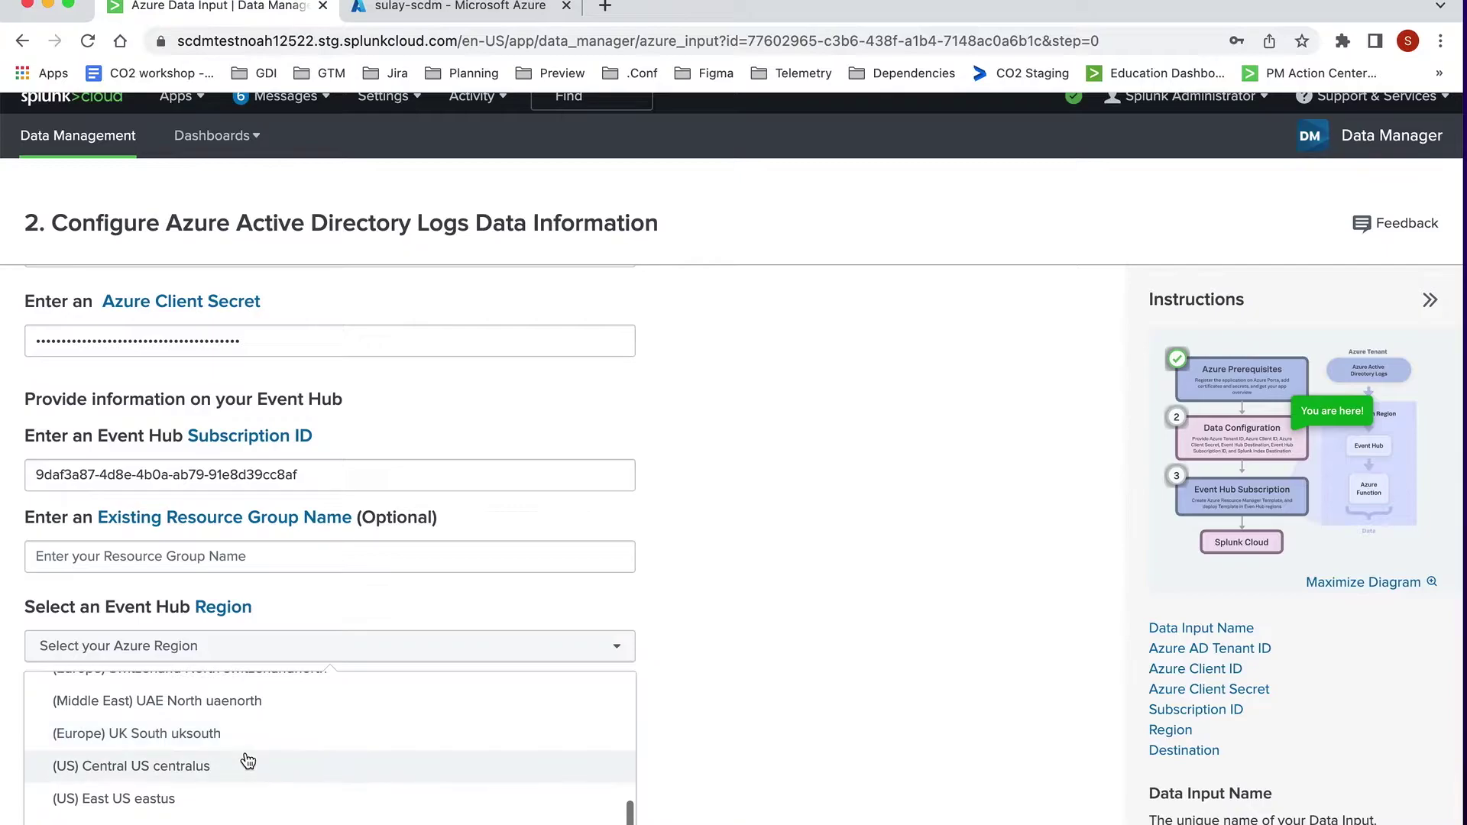
scroll(245, 760, "down", 1)
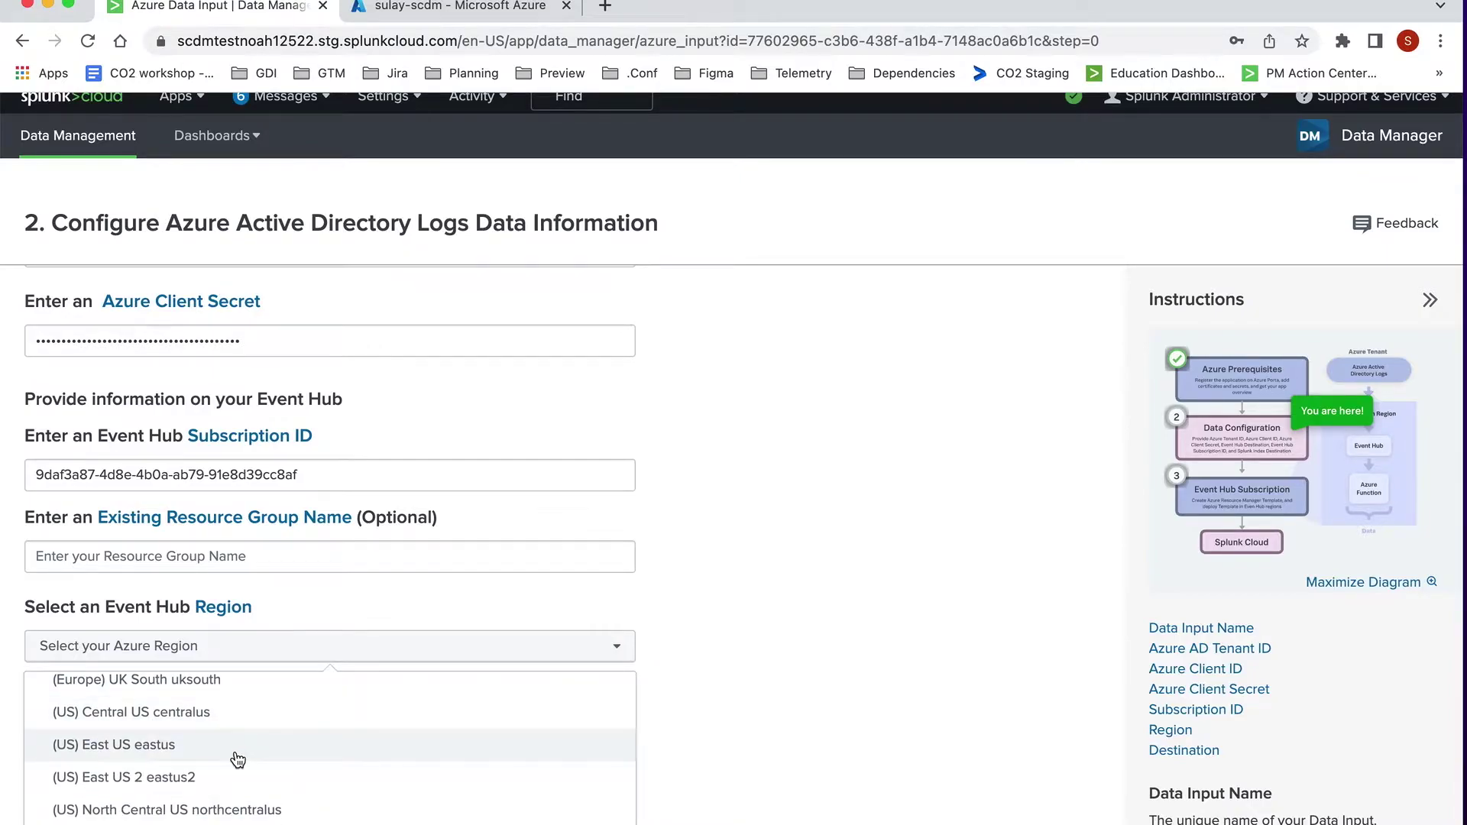
left_click(238, 758)
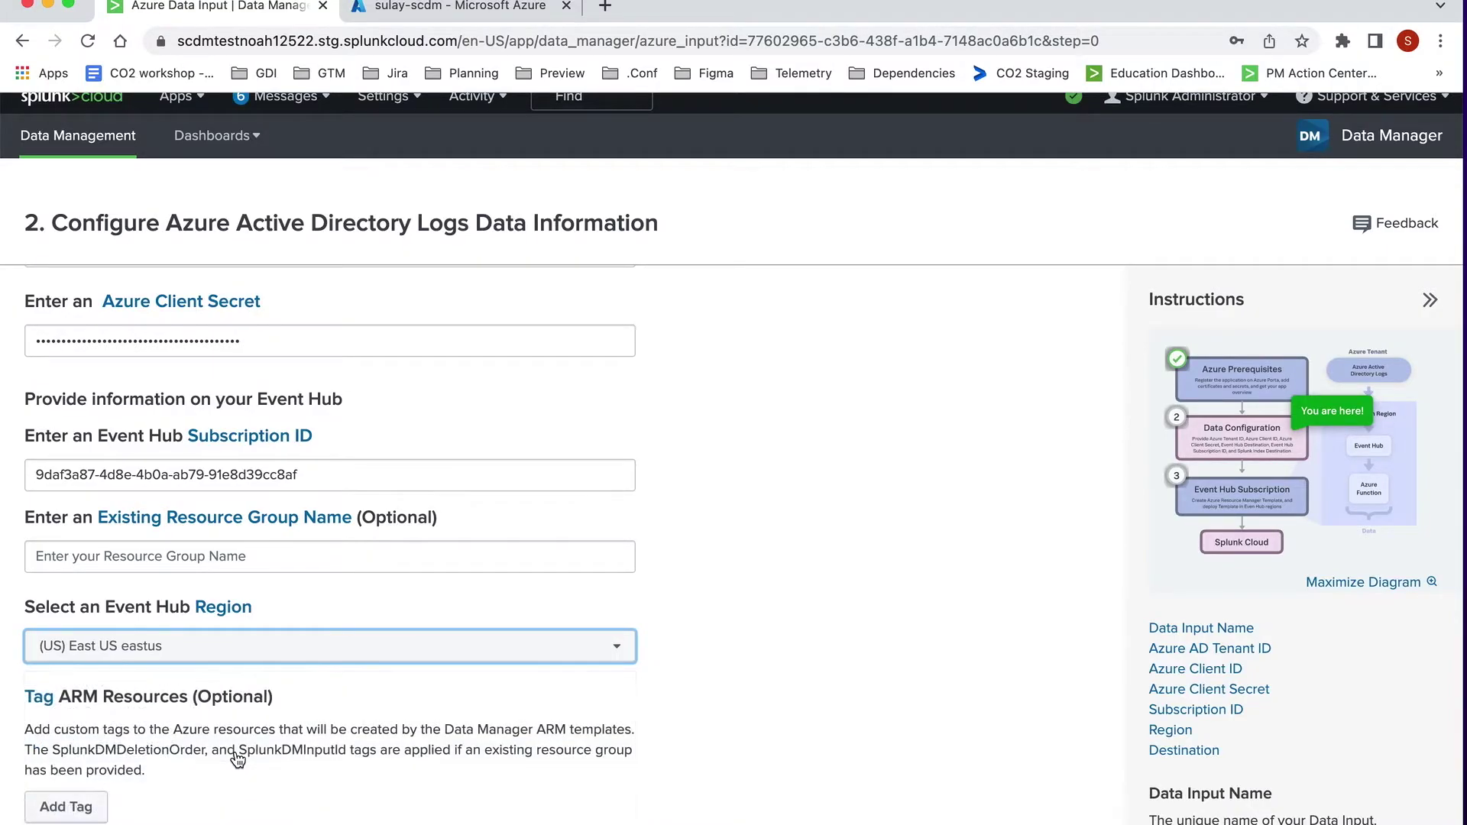
Step: Send the data to the main index, then review and accept the input settings
scroll(571, 787, "down", 2)
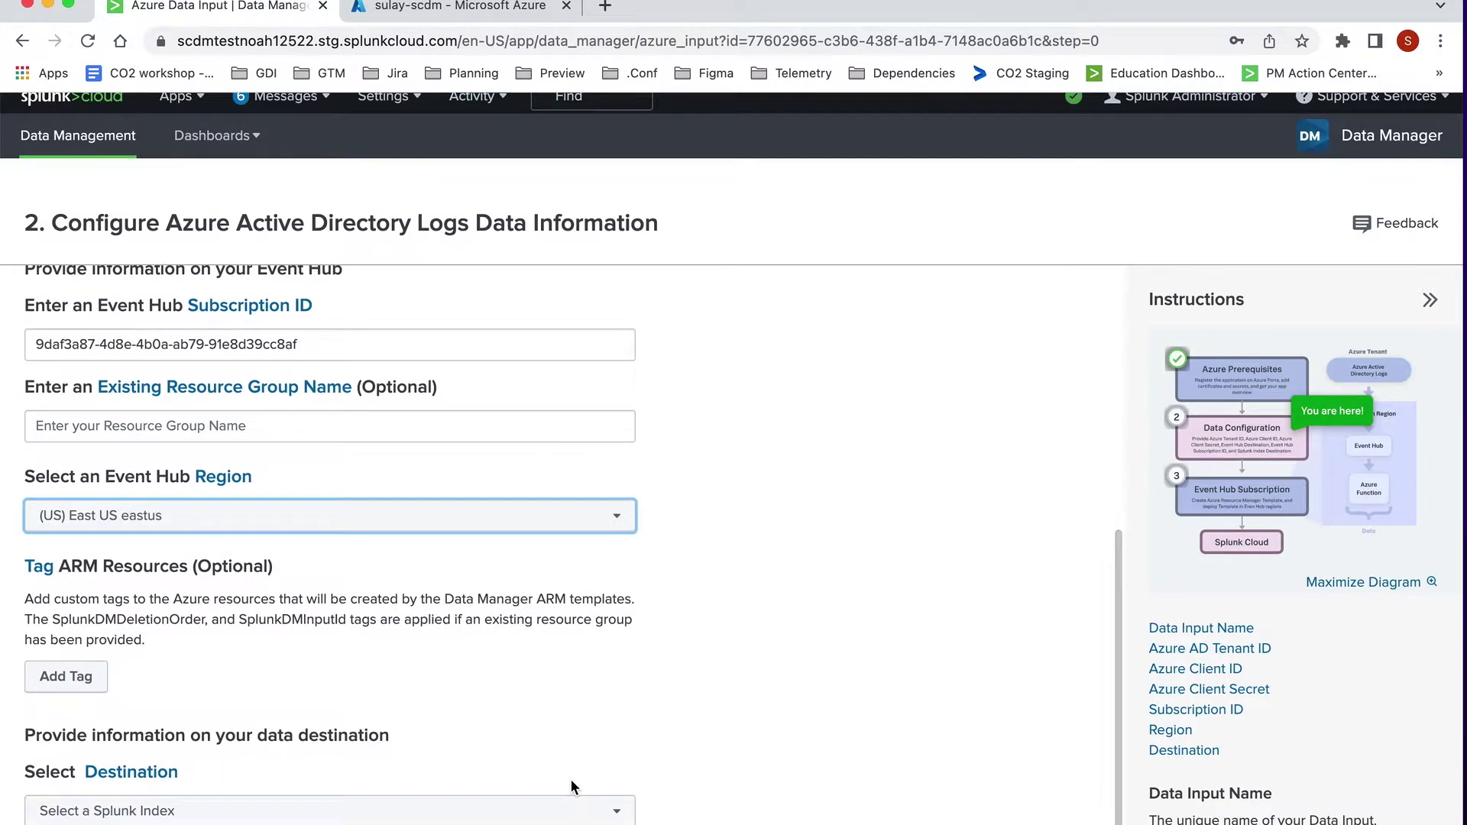
left_click(568, 810)
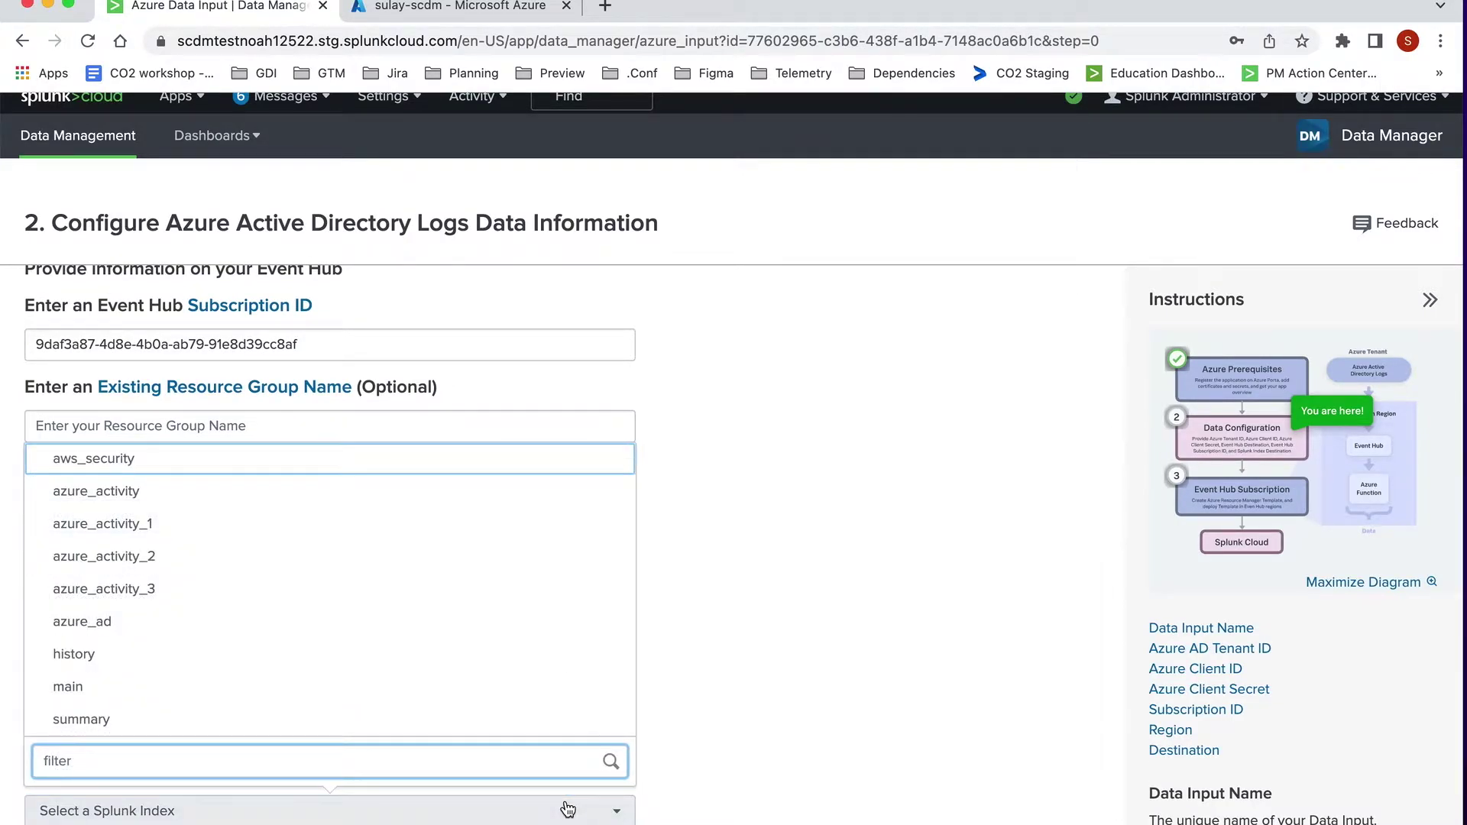
left_click(484, 703)
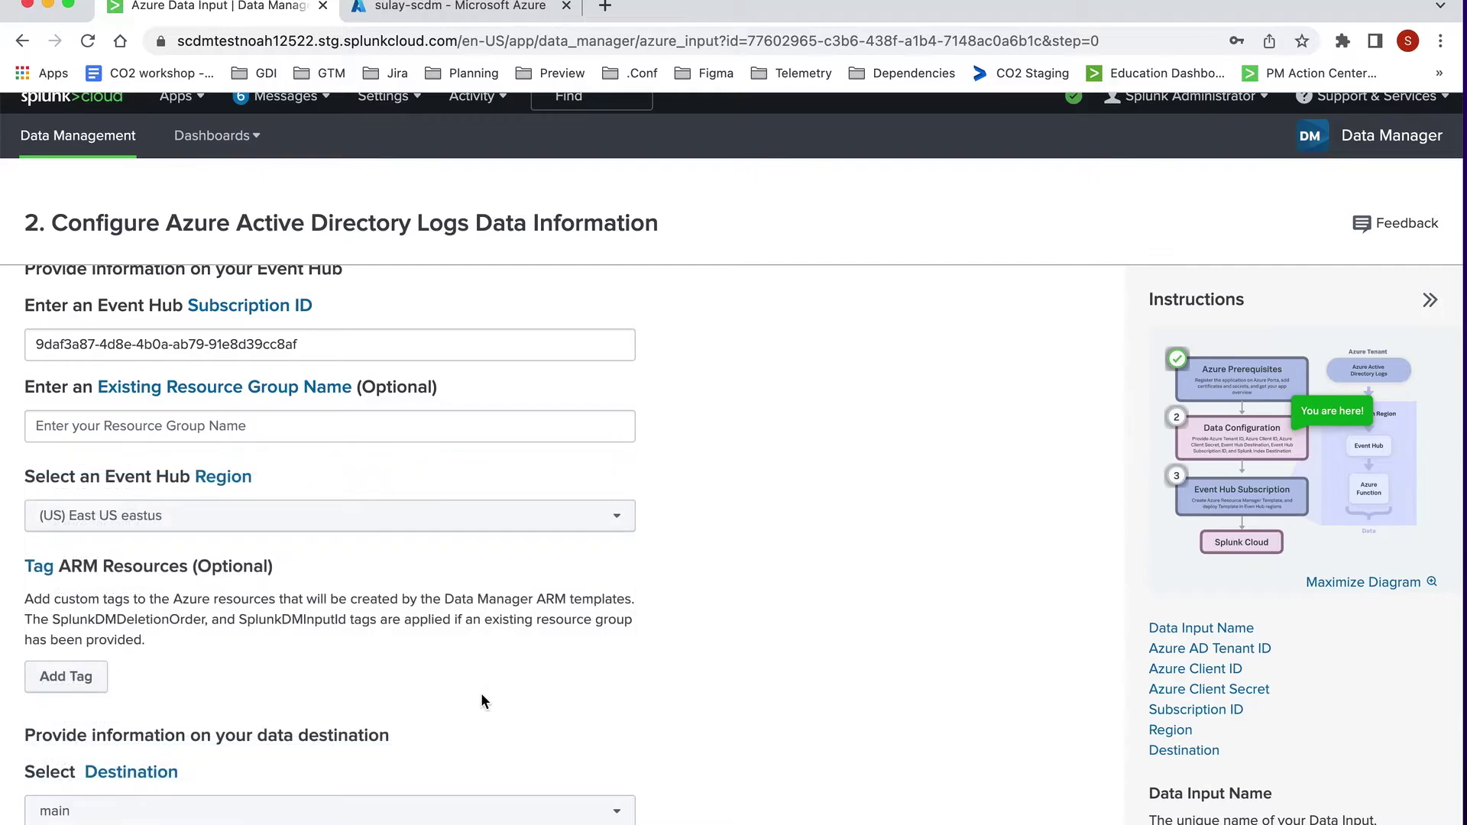
scroll(727, 744, "down", 1)
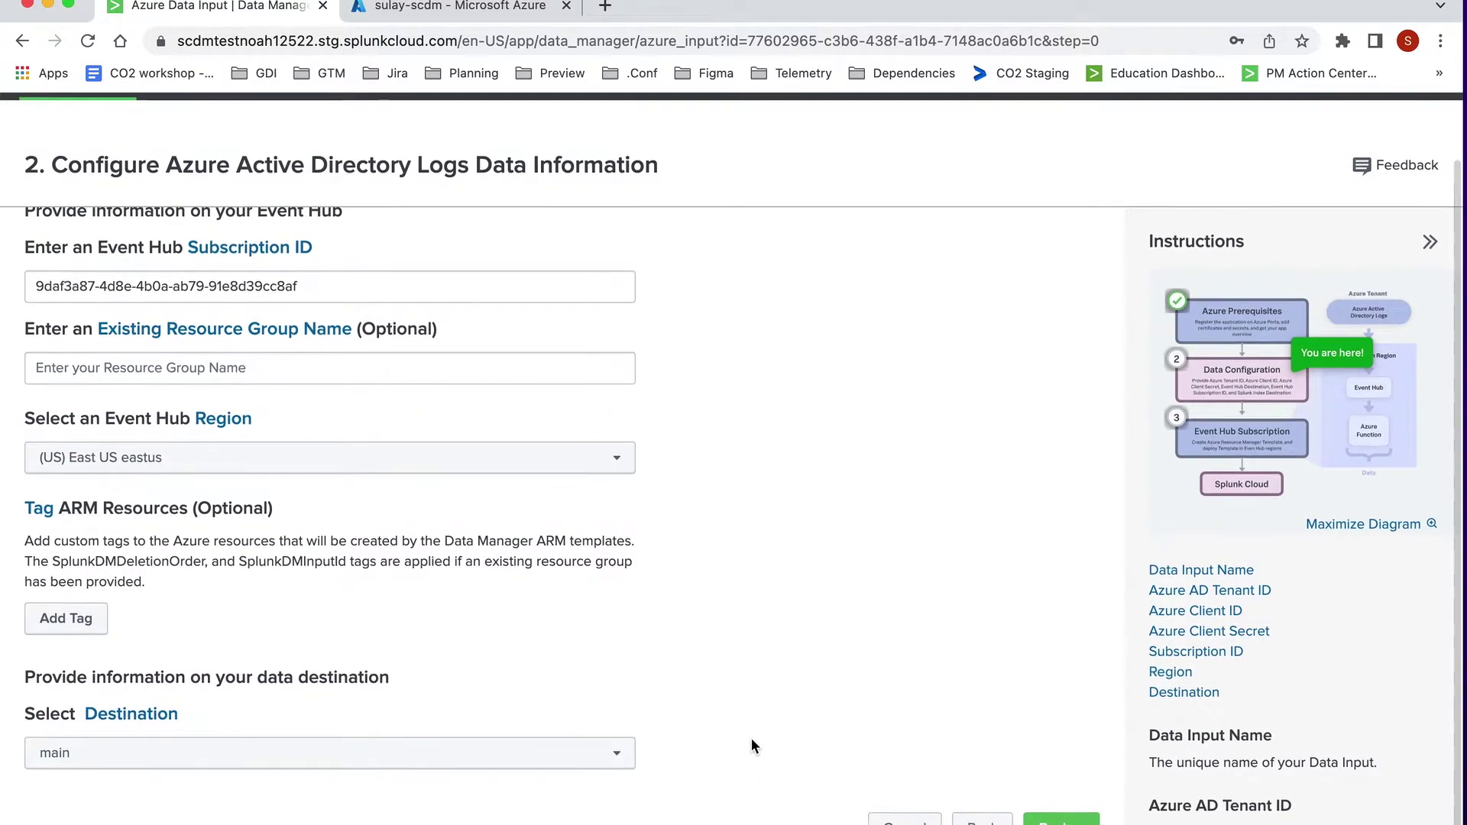
left_click(1058, 818)
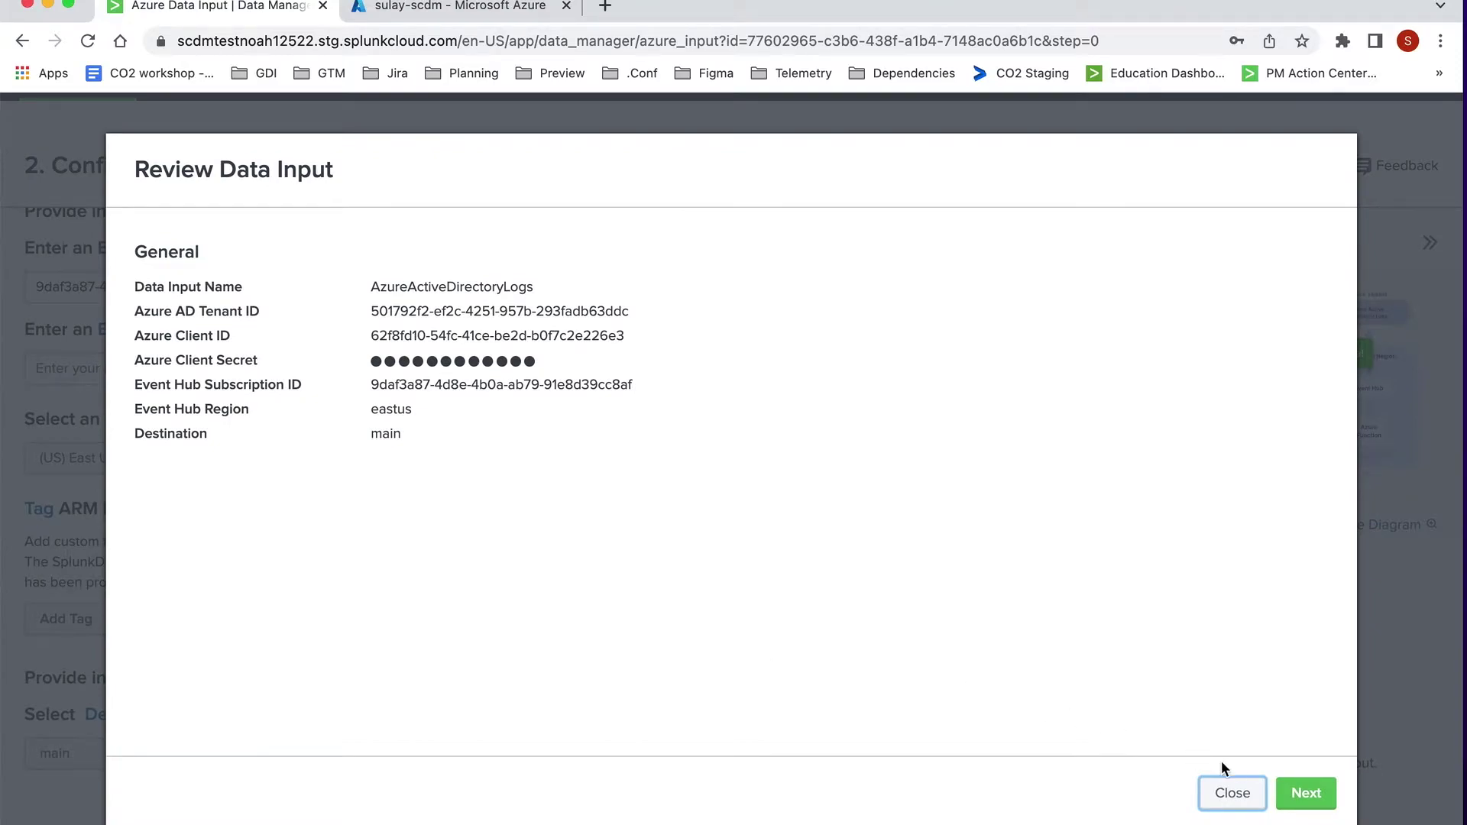
left_click(1304, 792)
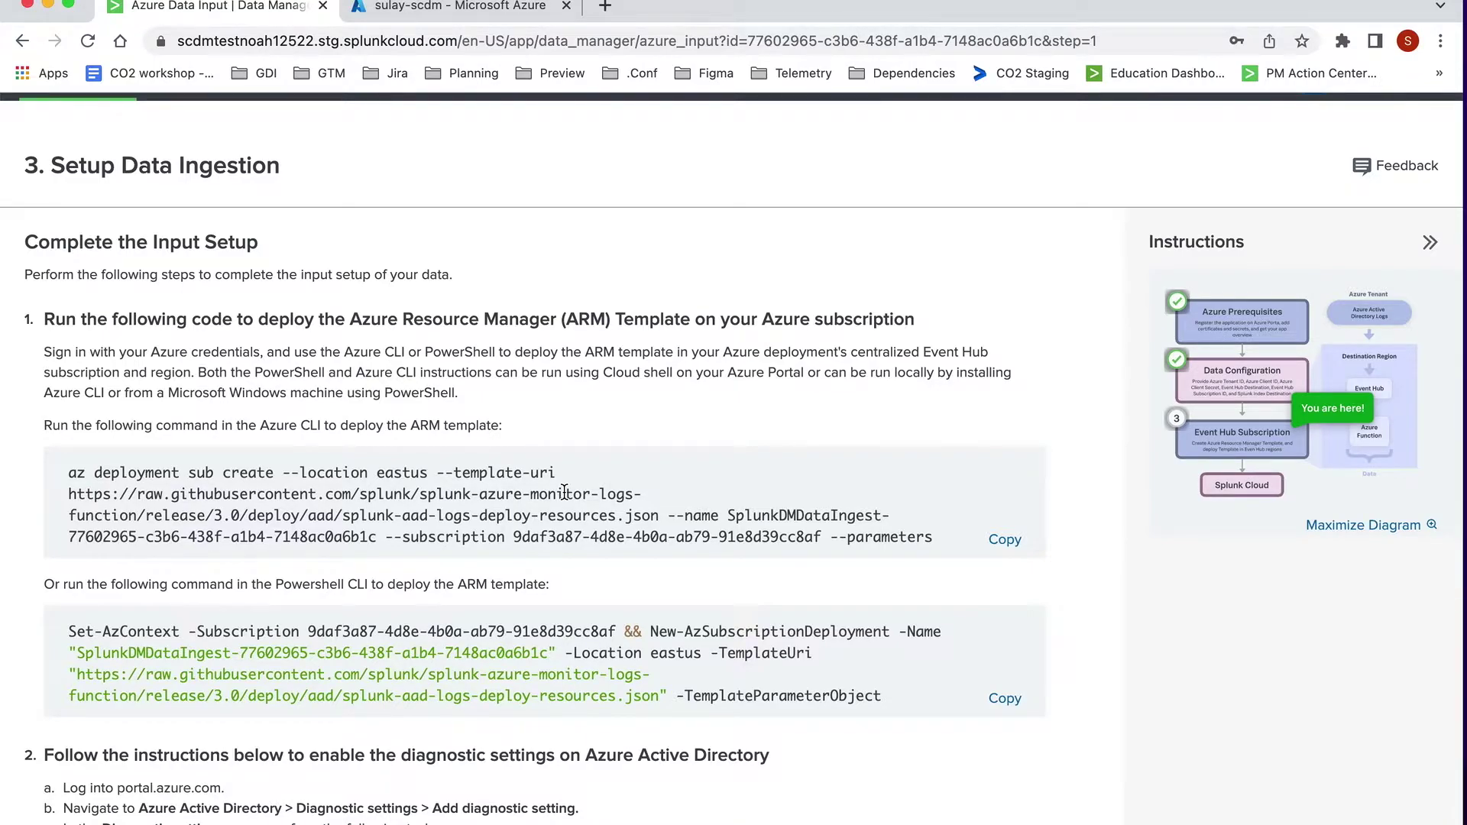
Step: Copy the PowerShell ARM template deployment command from the Setup Data Ingestion step
scroll(563, 492, "down", 5)
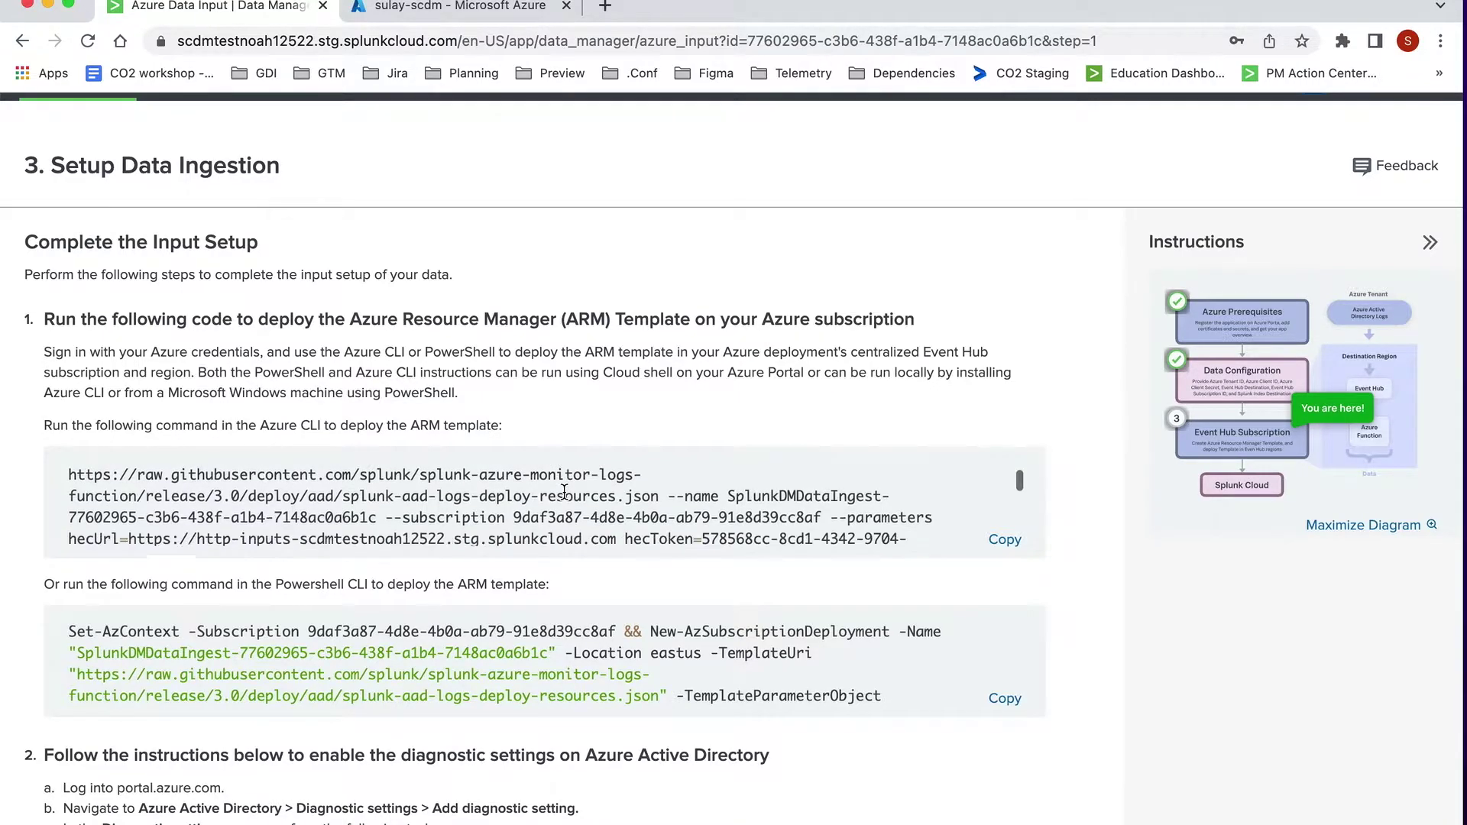
scroll(566, 566, "down", 5)
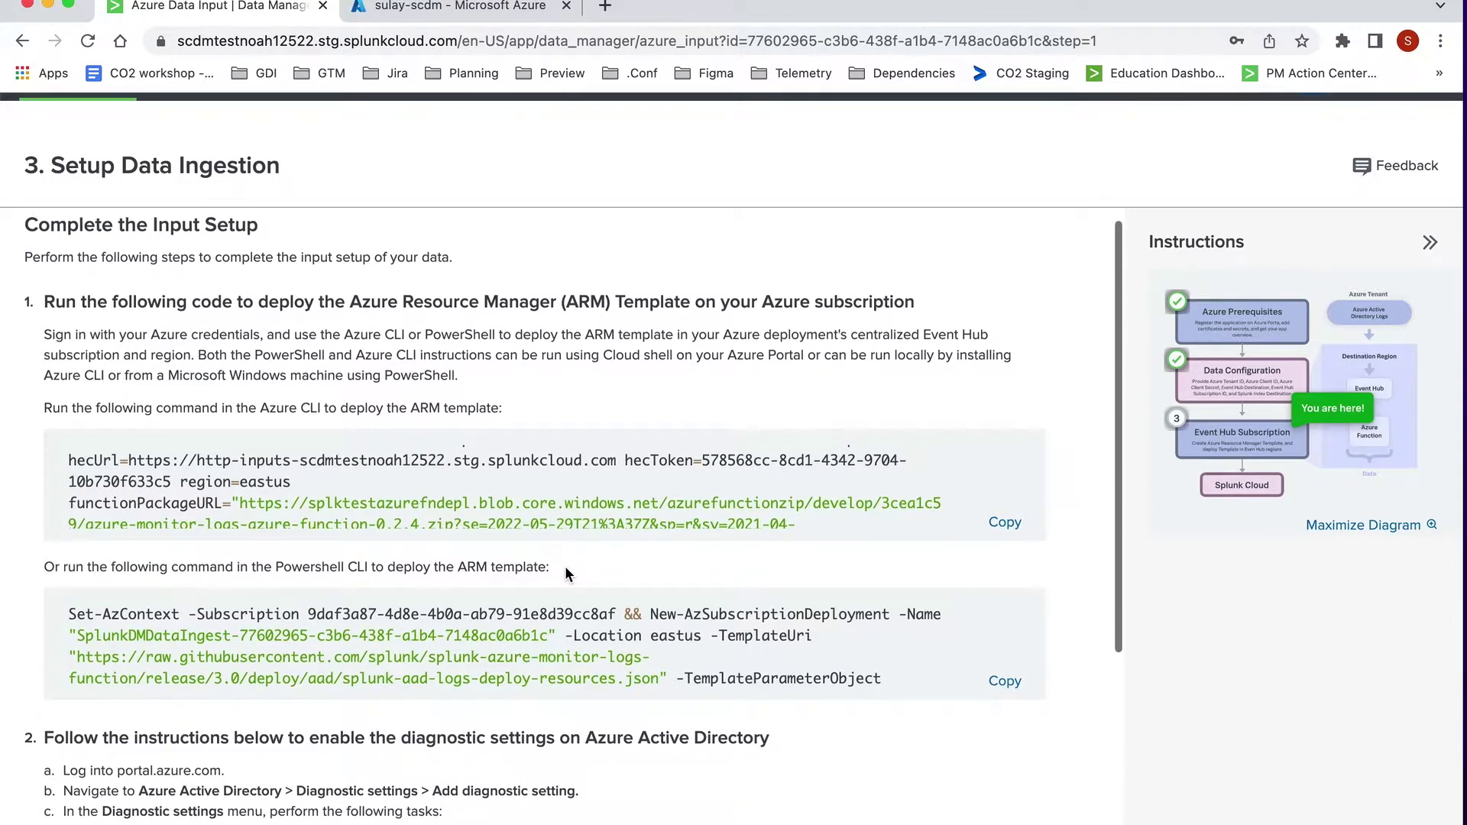
scroll(570, 569, "down", 1)
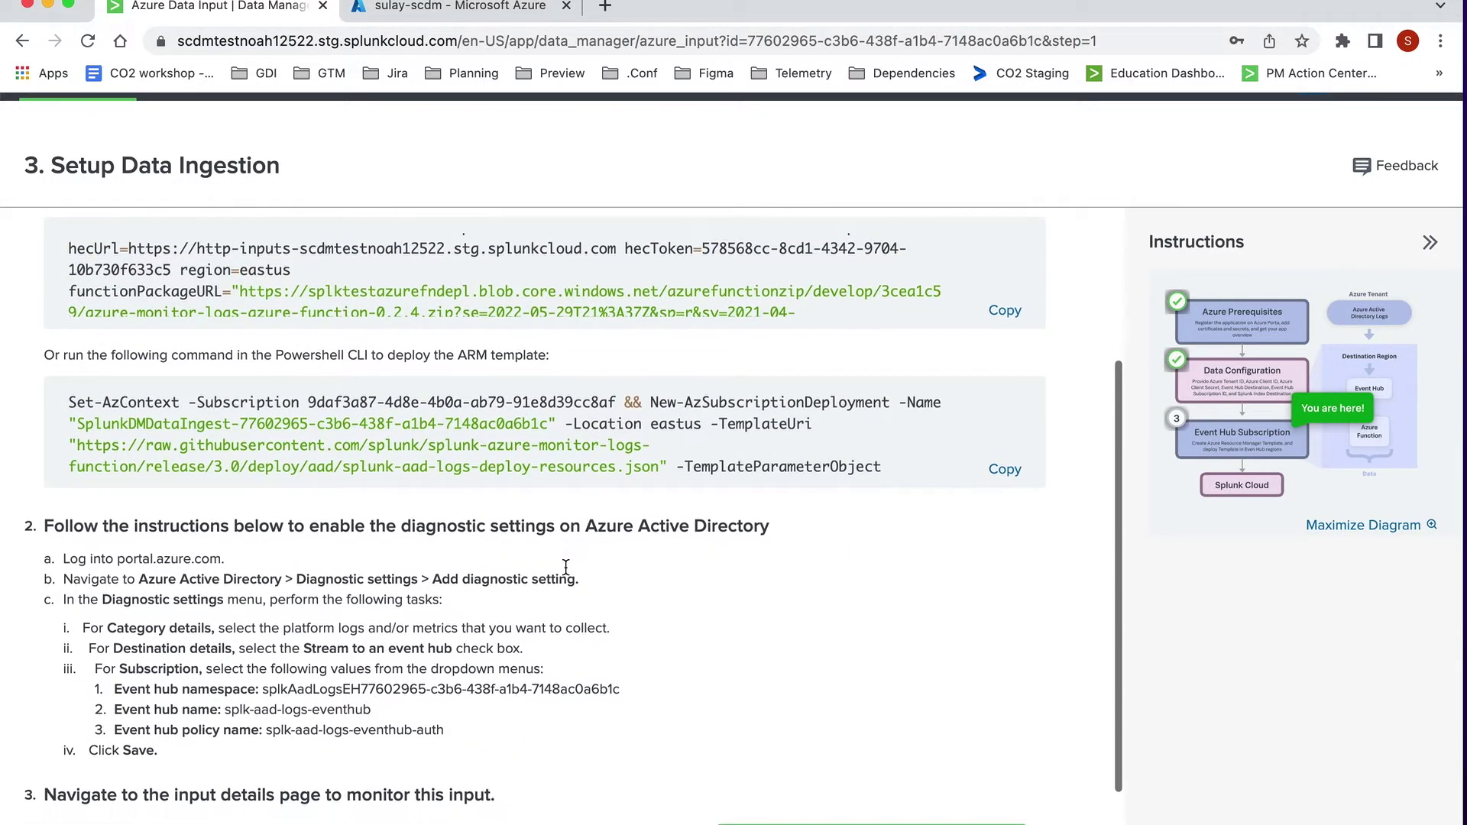
left_click(1004, 470)
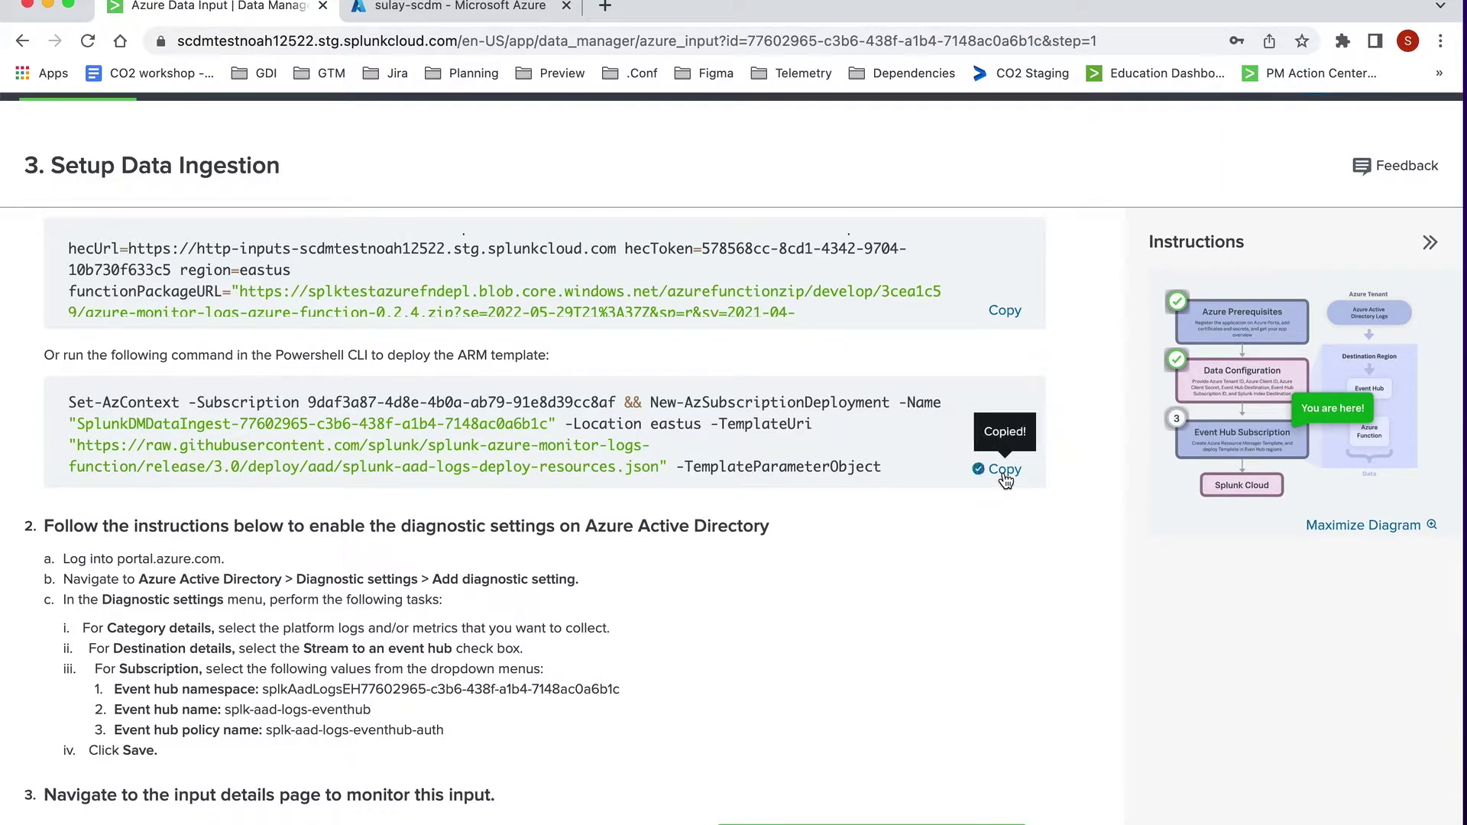
Step: Run the copied deployment command in an Azure PowerShell Cloud Shell, then open Resource groups
left_click(486, 11)
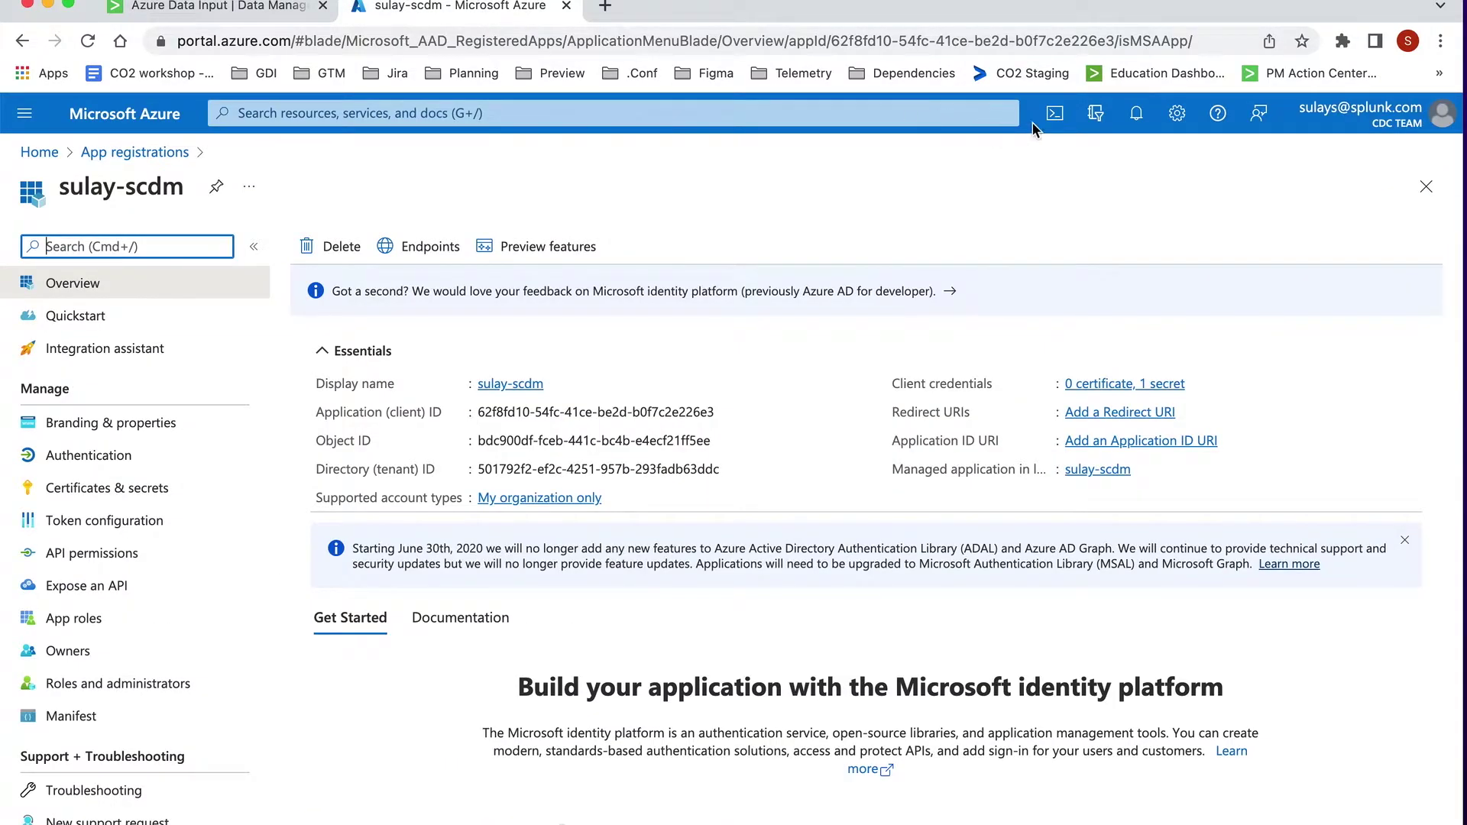
left_click(1056, 120)
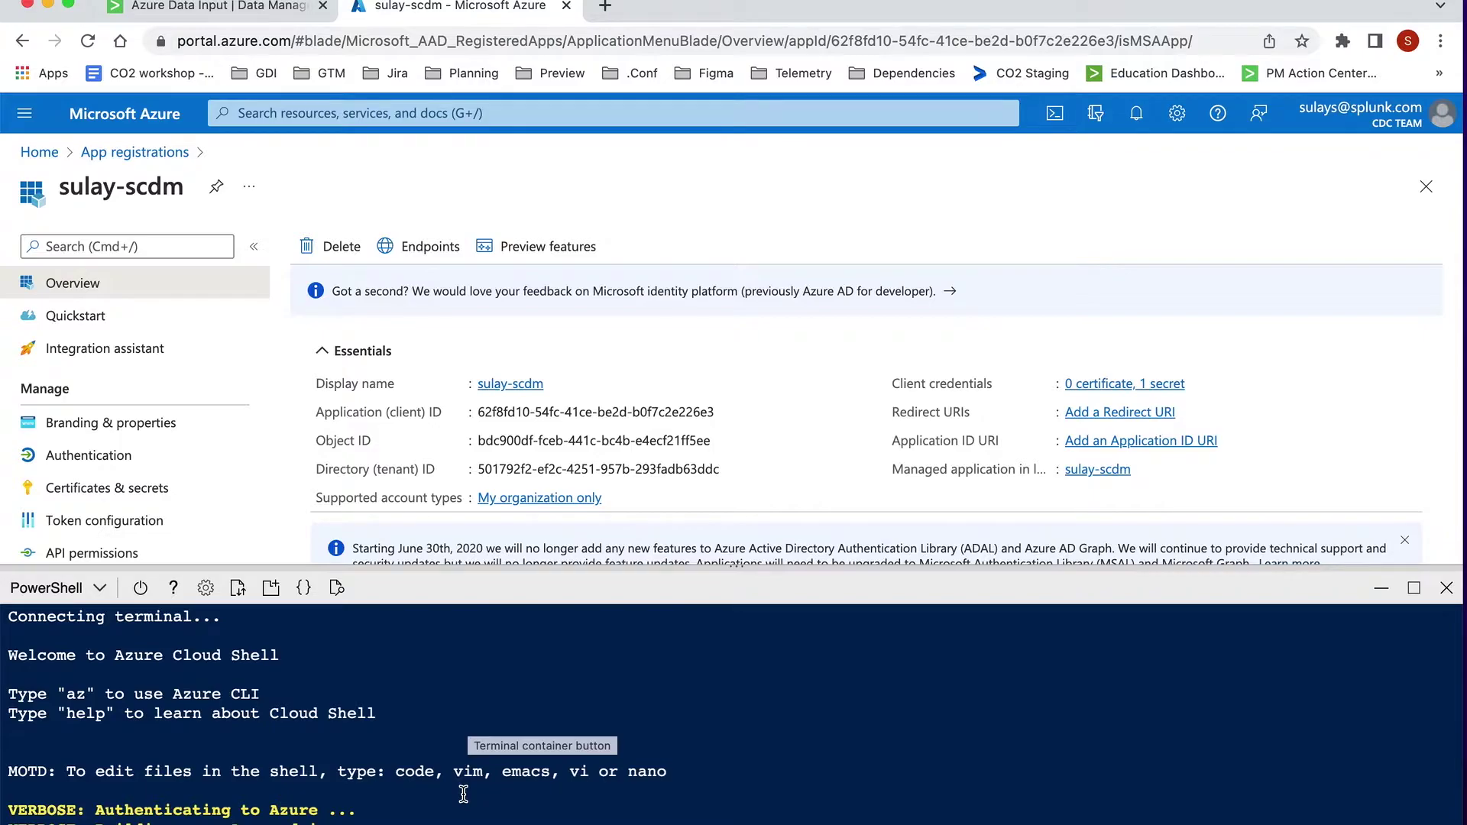
left_click_drag(511, 570, 513, 457)
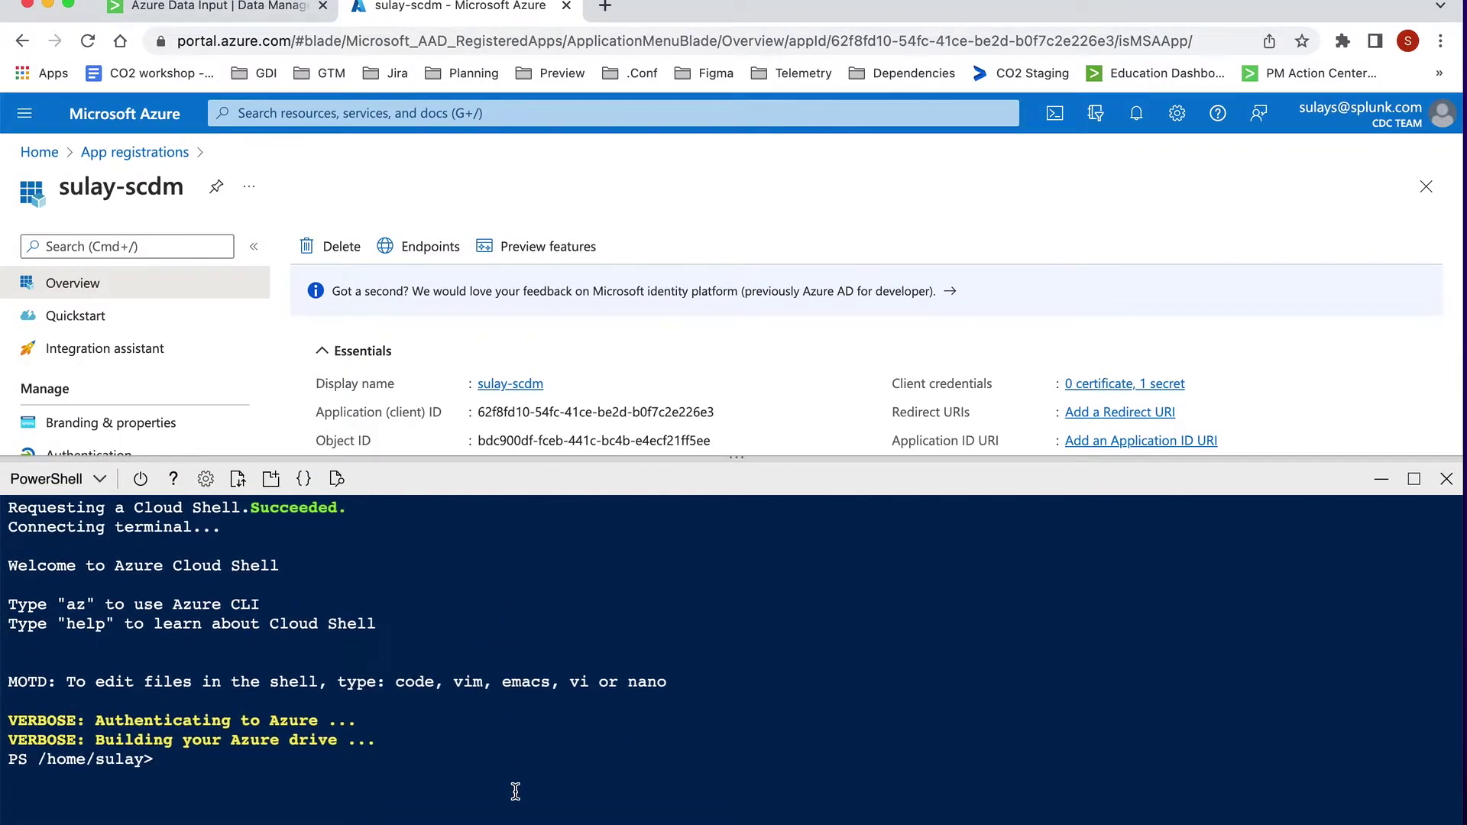
key("super+v")
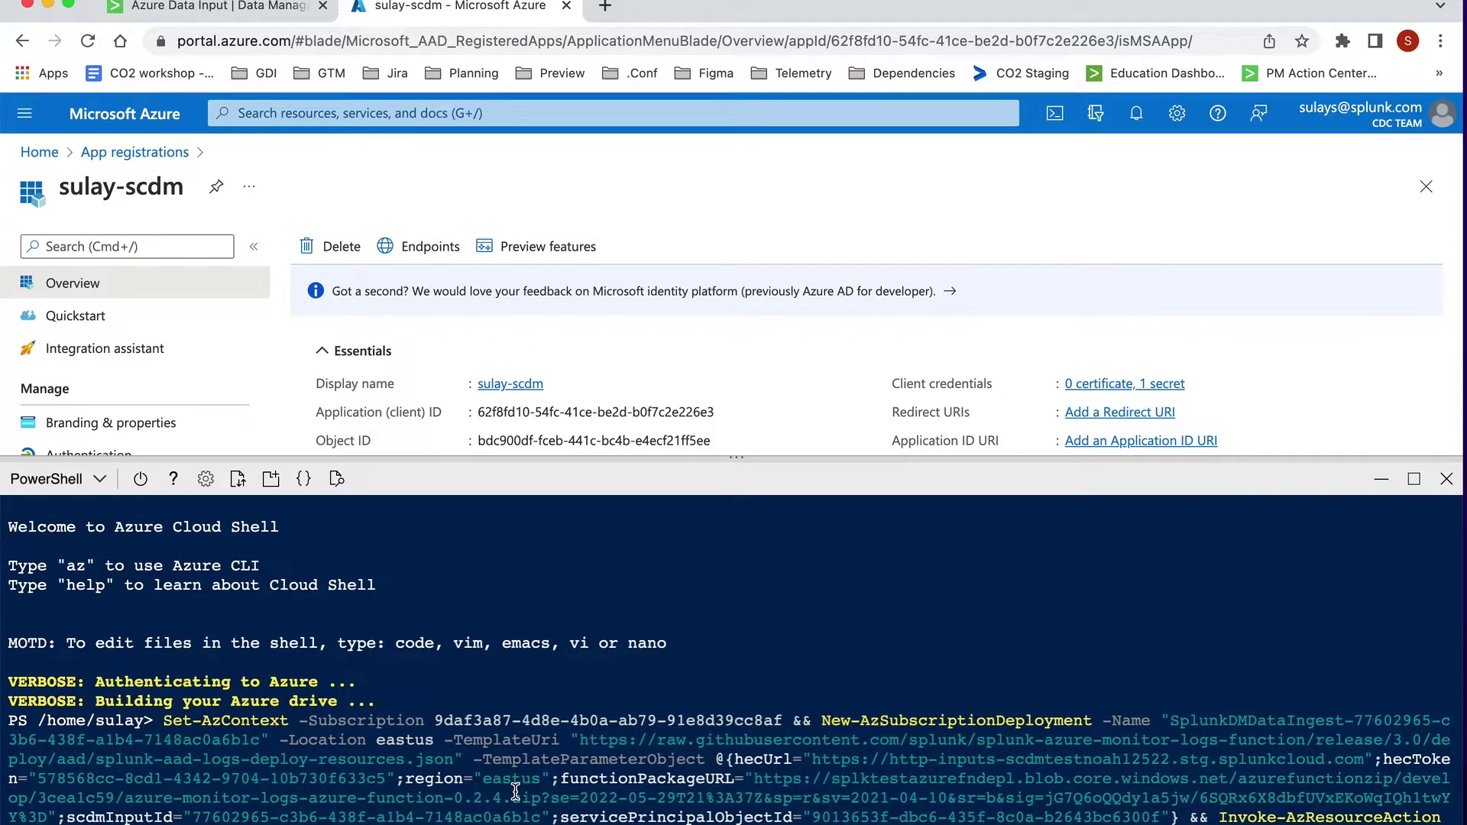
key("Return")
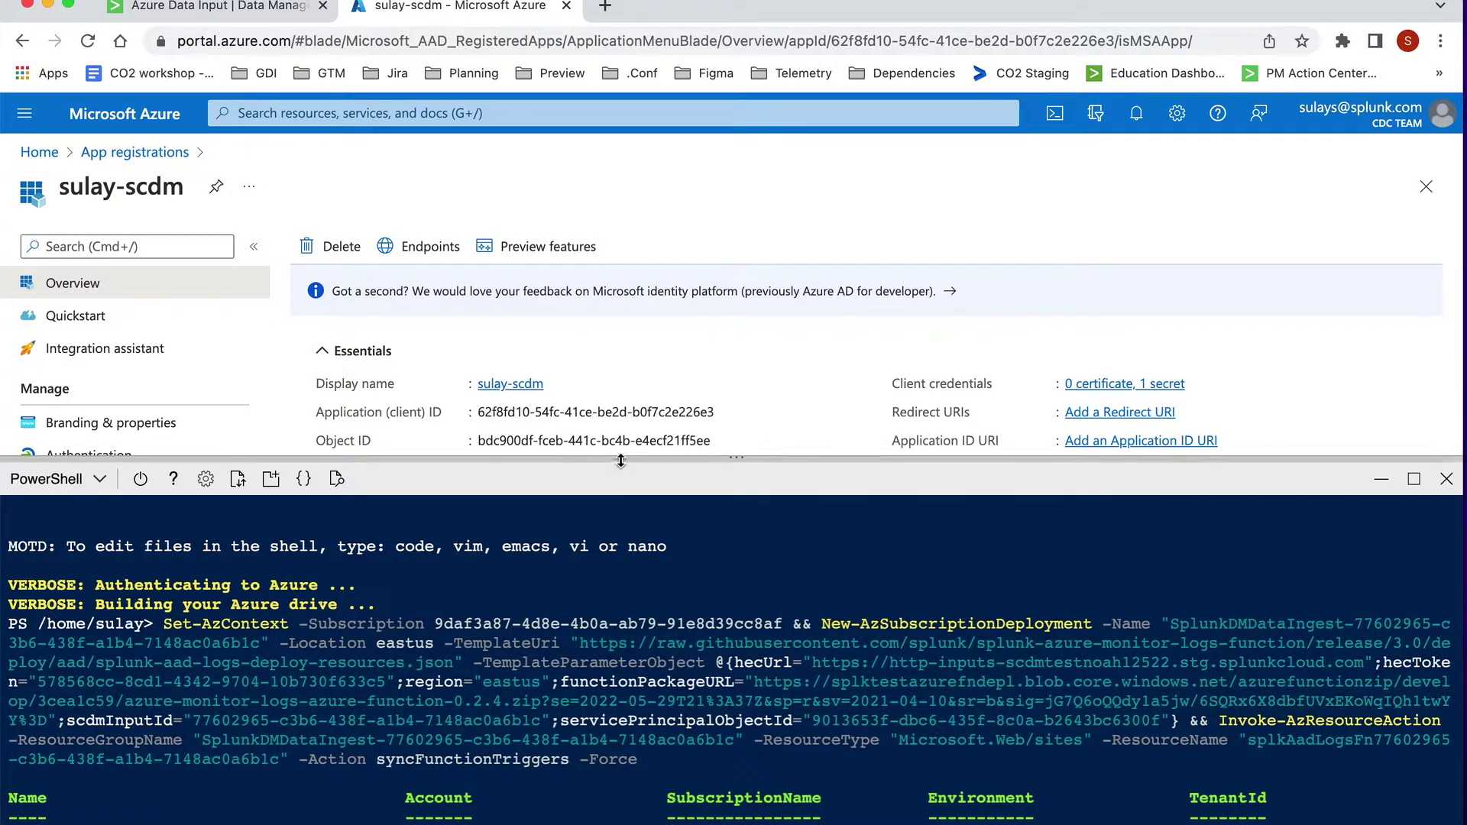
left_click_drag(620, 460, 621, 339)
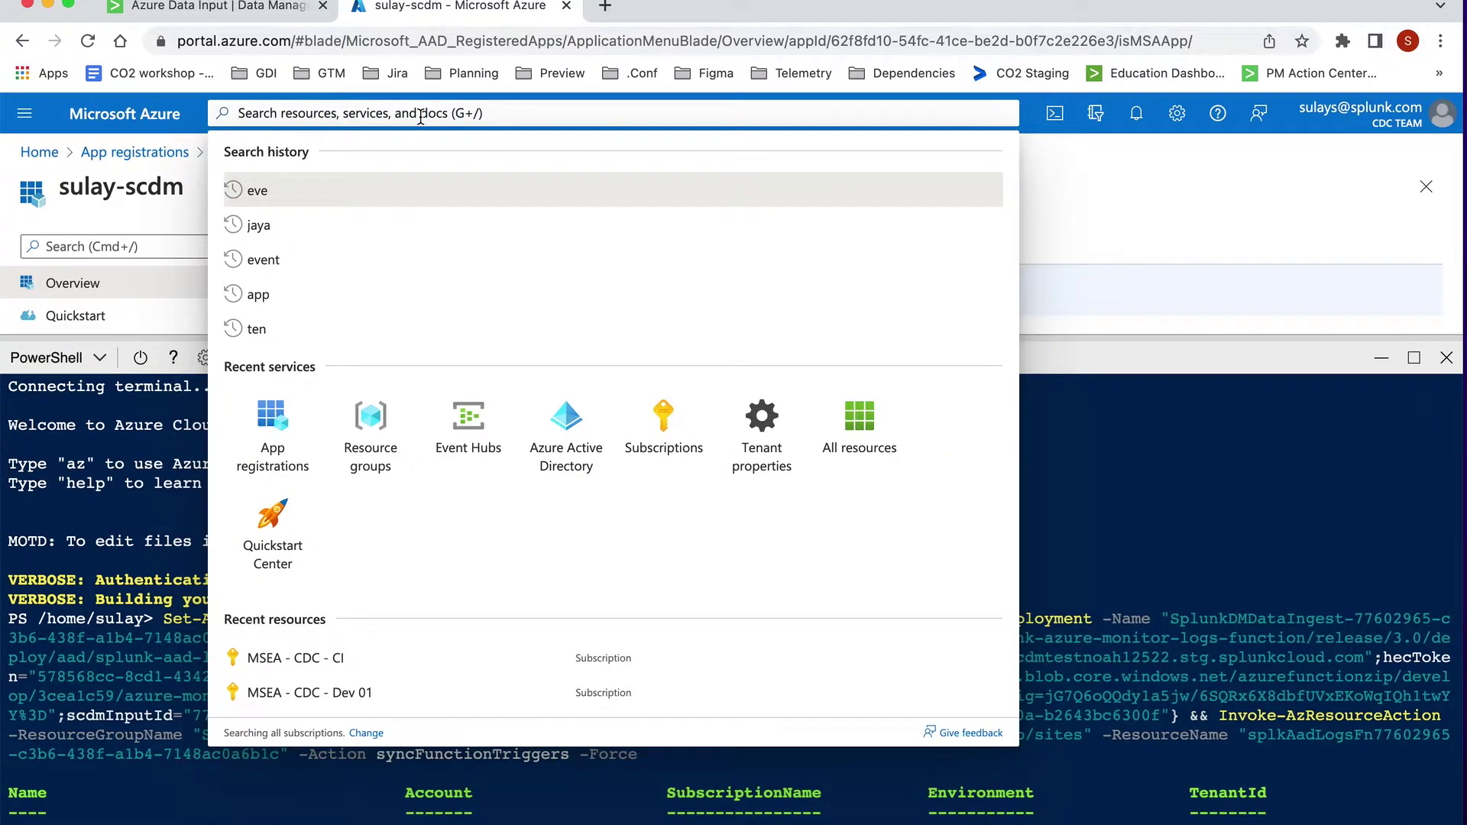
left_click(365, 449)
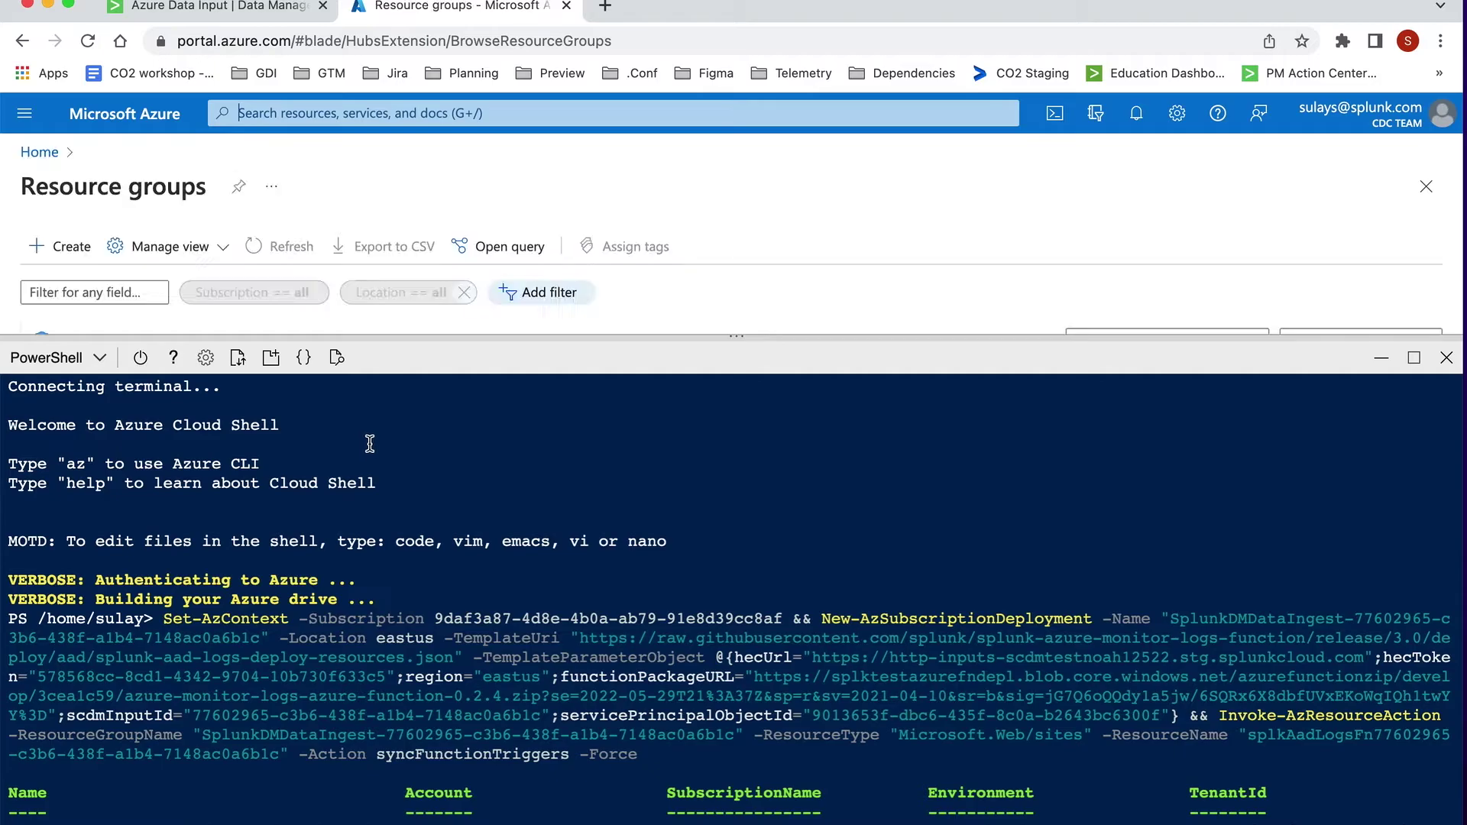
left_click_drag(738, 336, 724, 682)
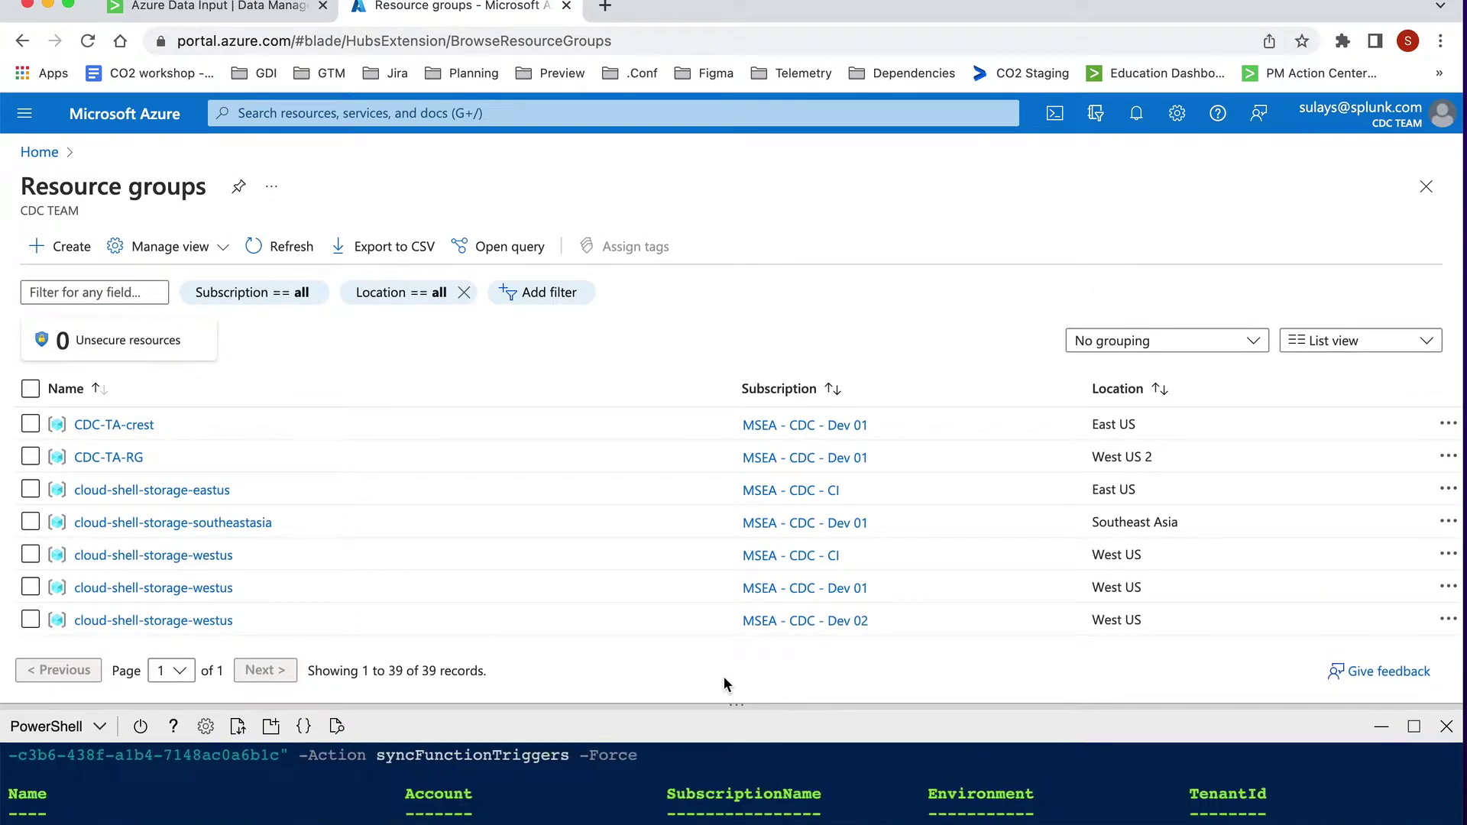
Step: Find the SplunkDMDataIngest-77602965 resource group in the list, cross-checking the ID on the Splunk tab
scroll(543, 506, "down", 10)
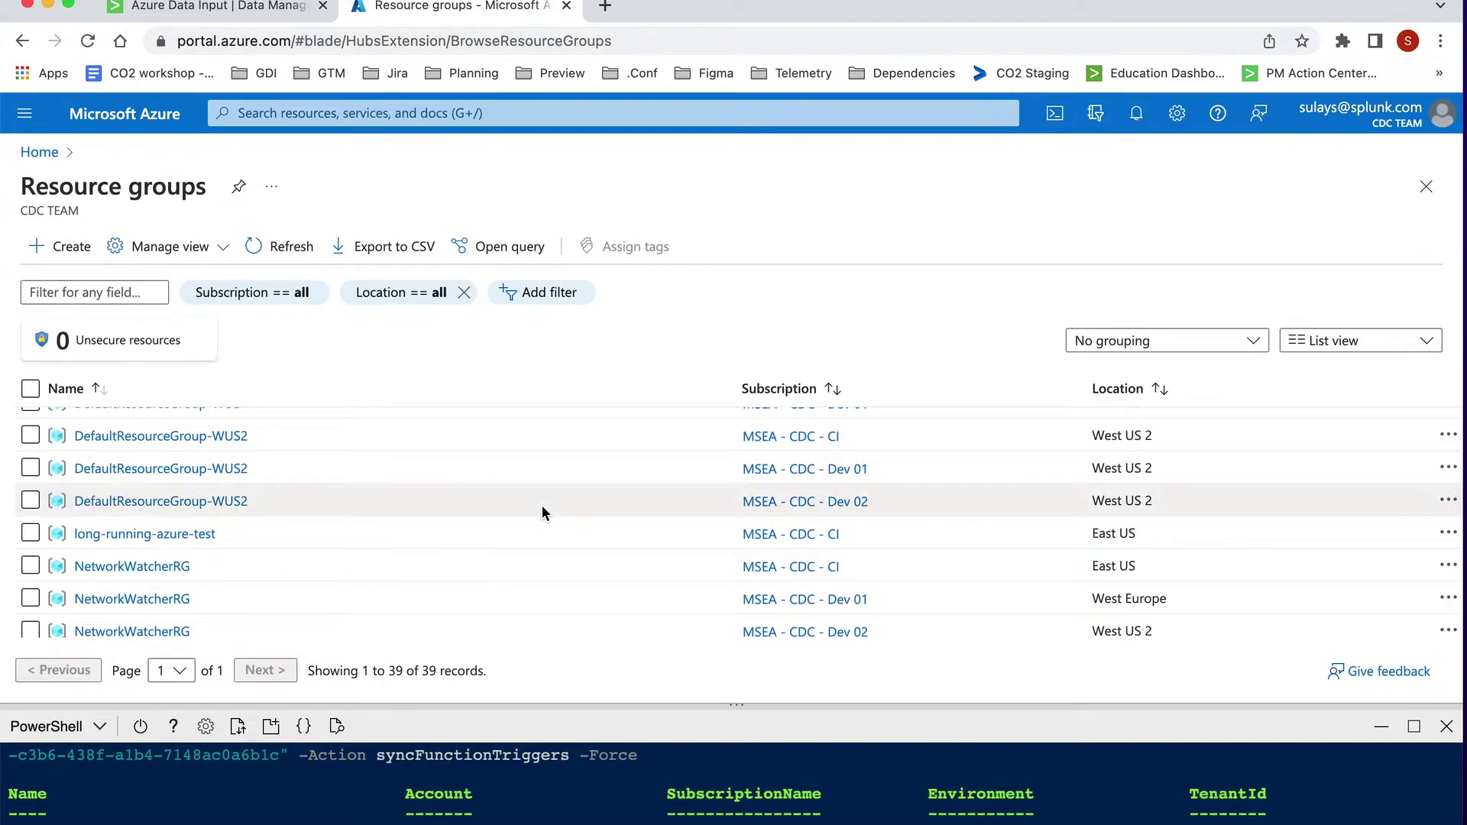
scroll(542, 508, "down", 5)
scroll(541, 508, "down", 4)
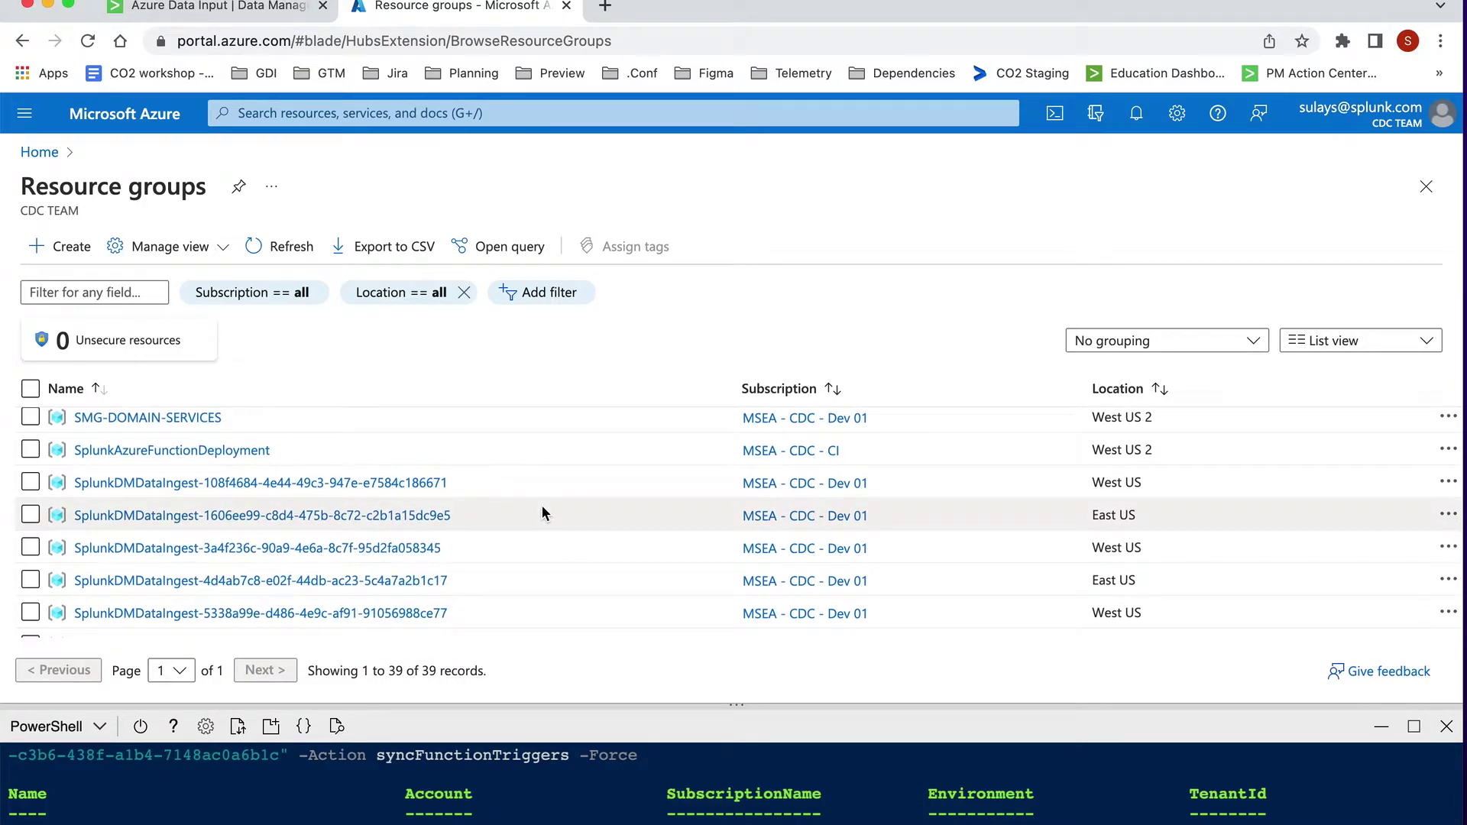
scroll(542, 510, "down", 4)
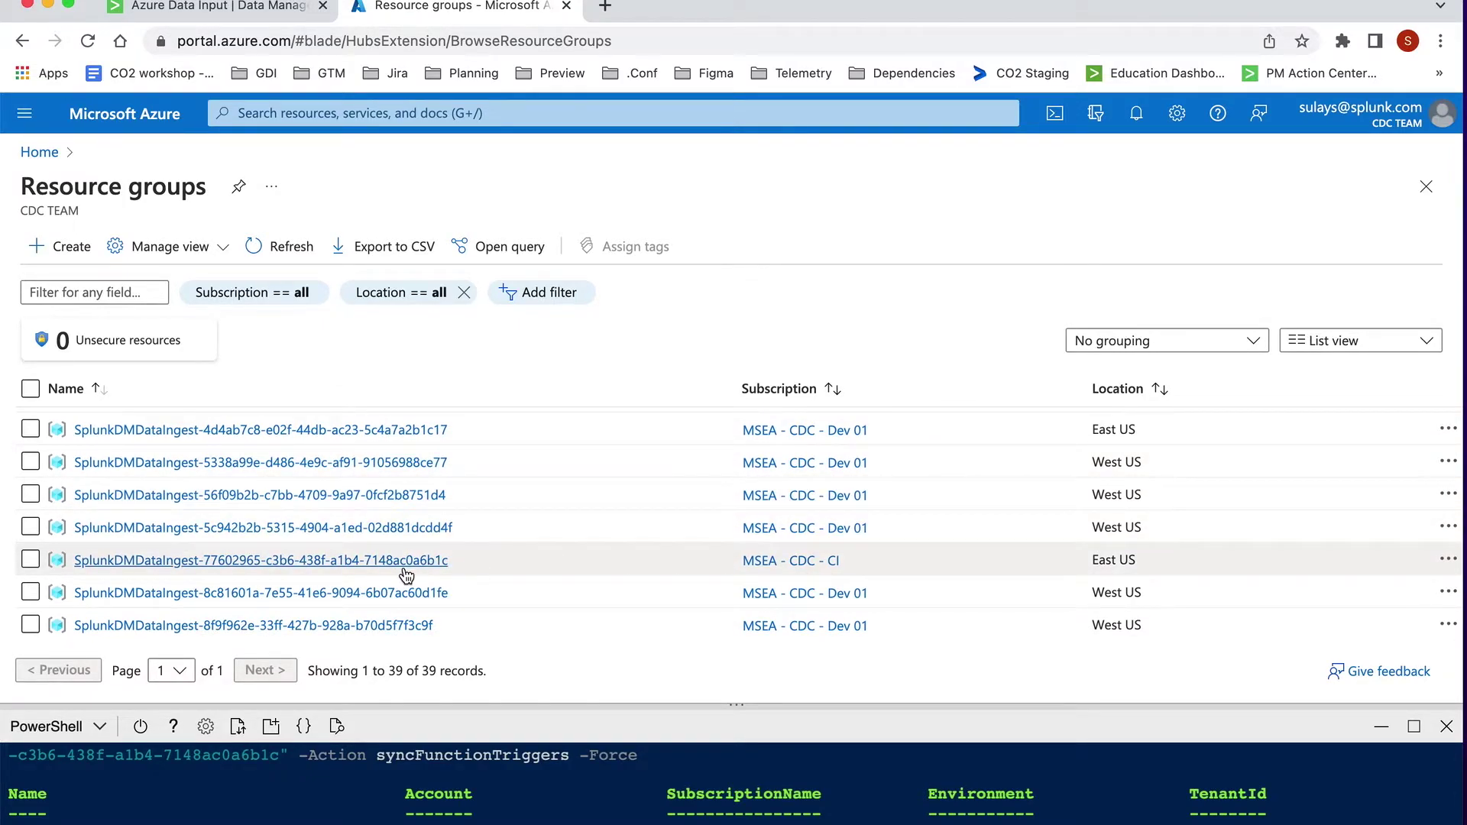
scroll(404, 573, "down", 1)
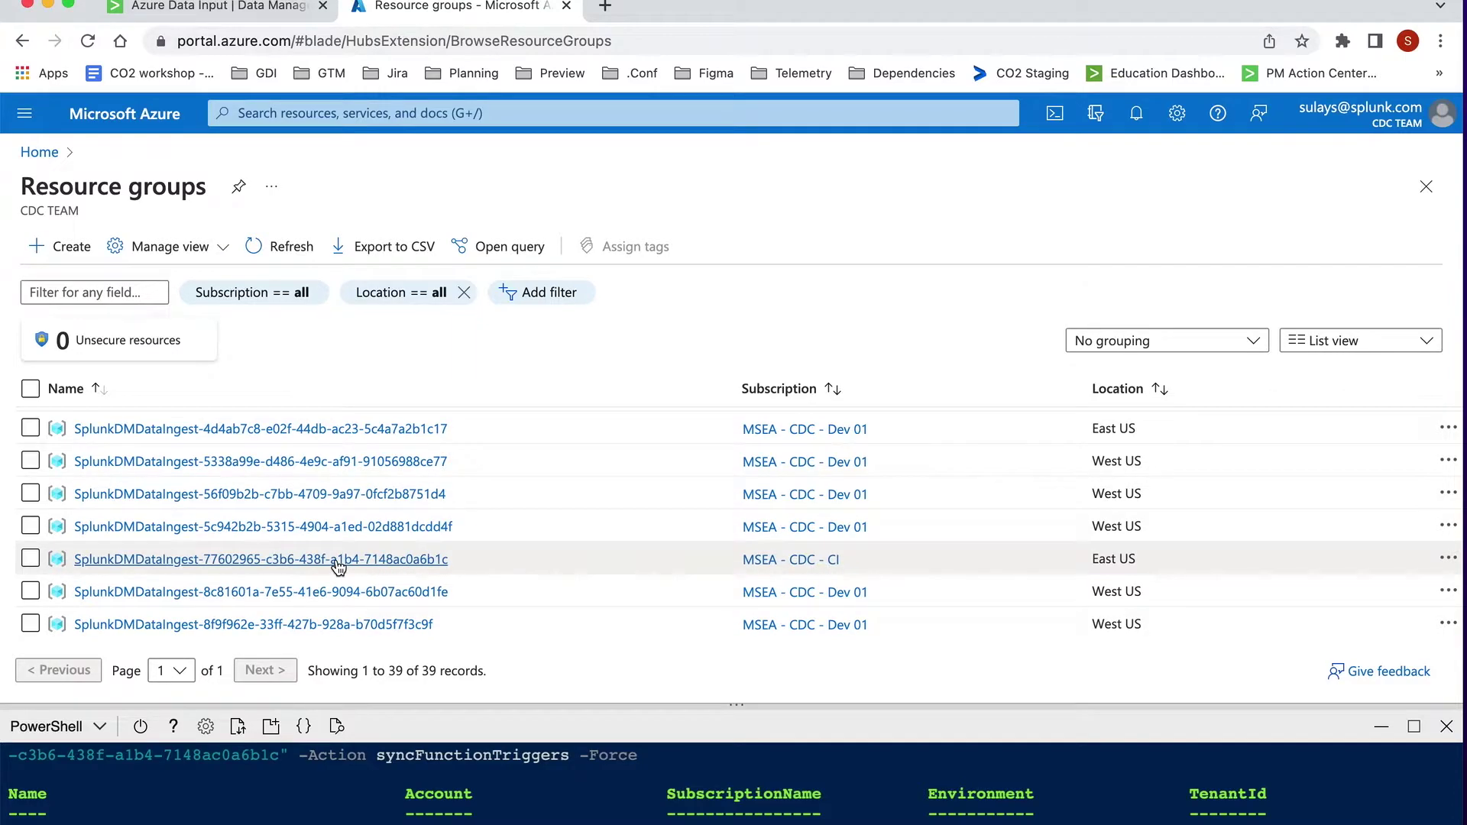
left_click(255, 11)
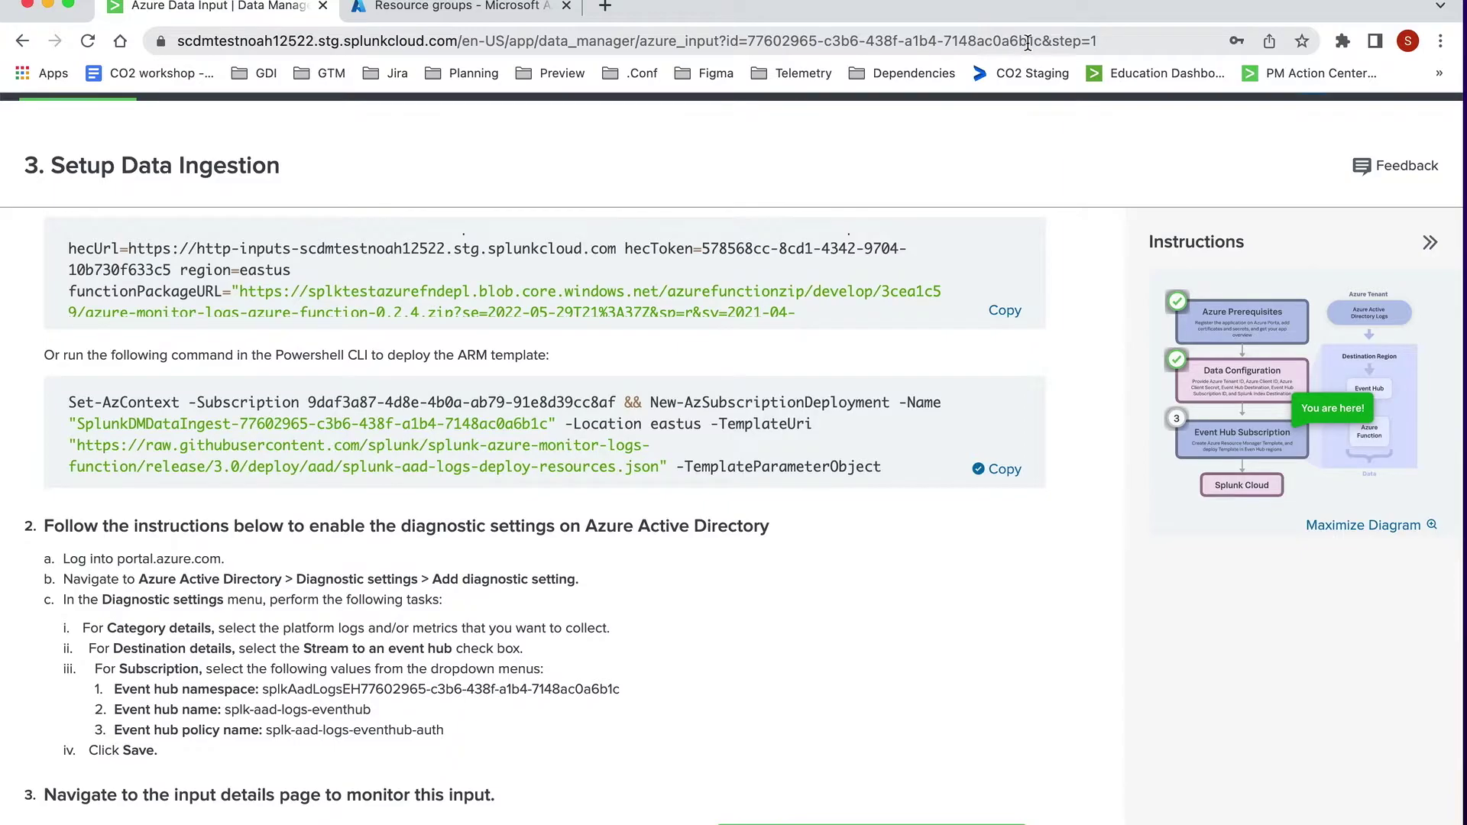
left_click(533, 11)
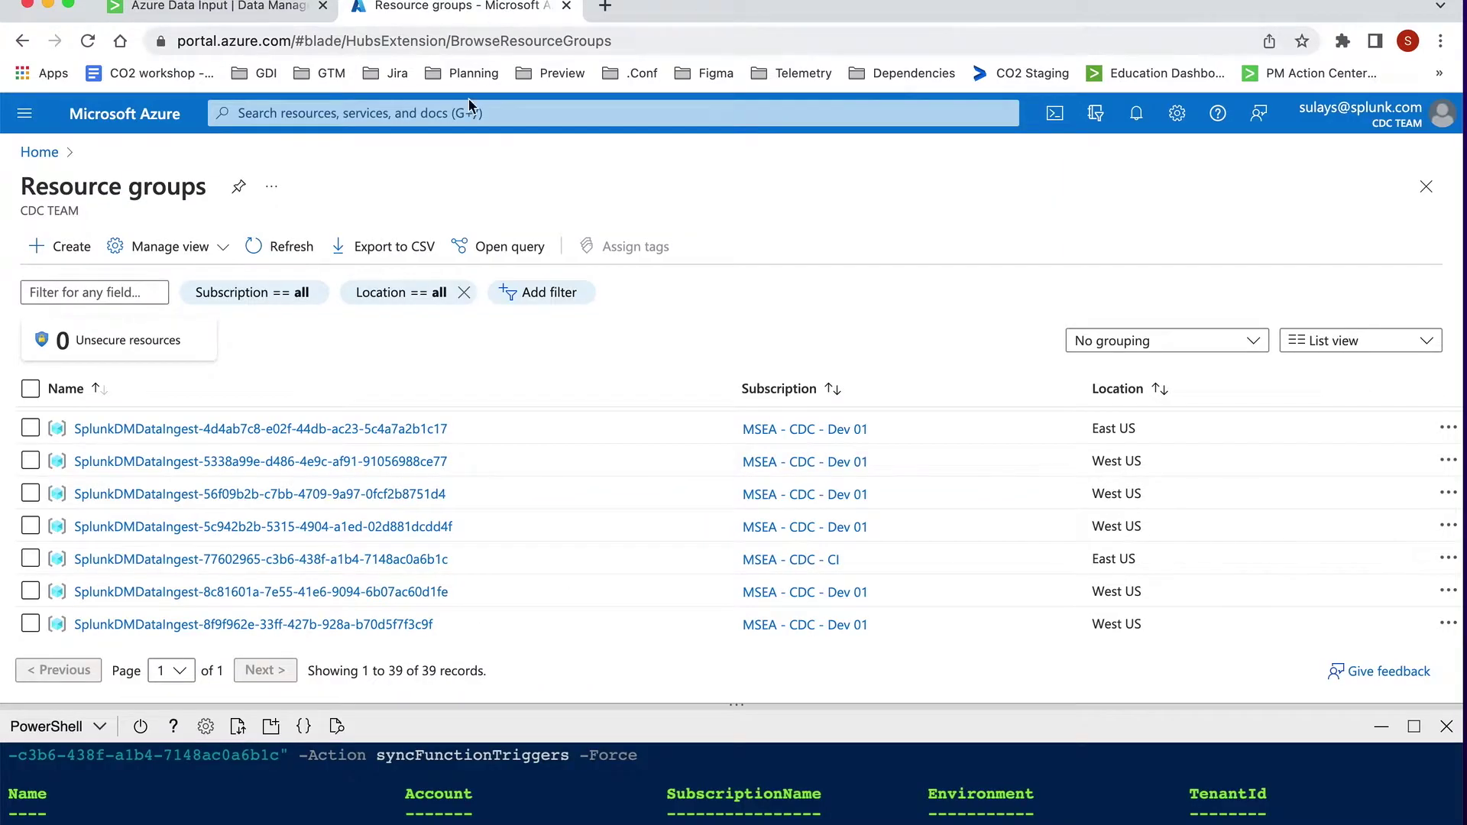
scroll(451, 429, "up", 1)
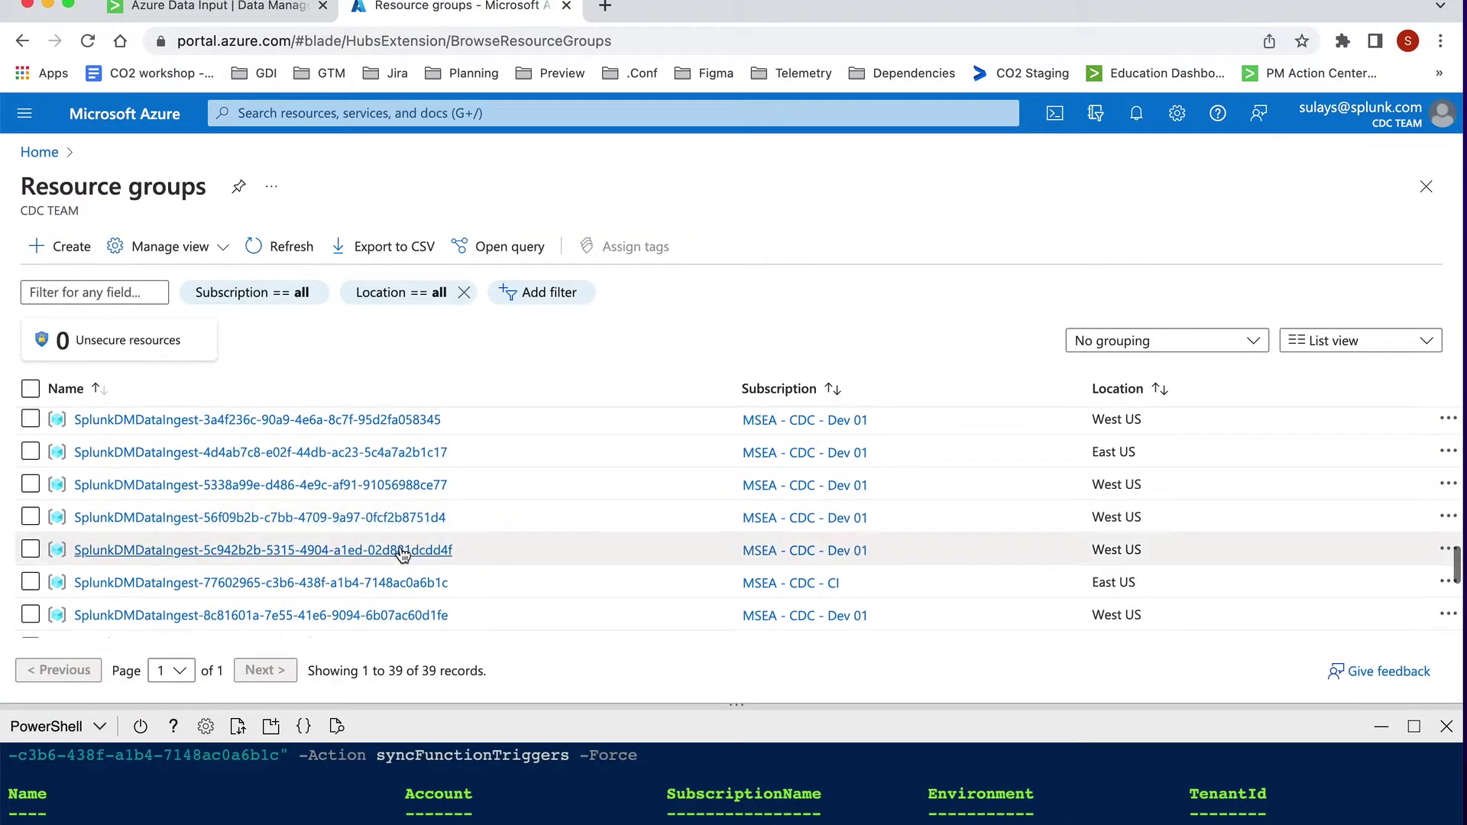
Step: Open the SplunkDMDataIngest-77602965 resource group, review its five resources and deployment, then close it
left_click(326, 583)
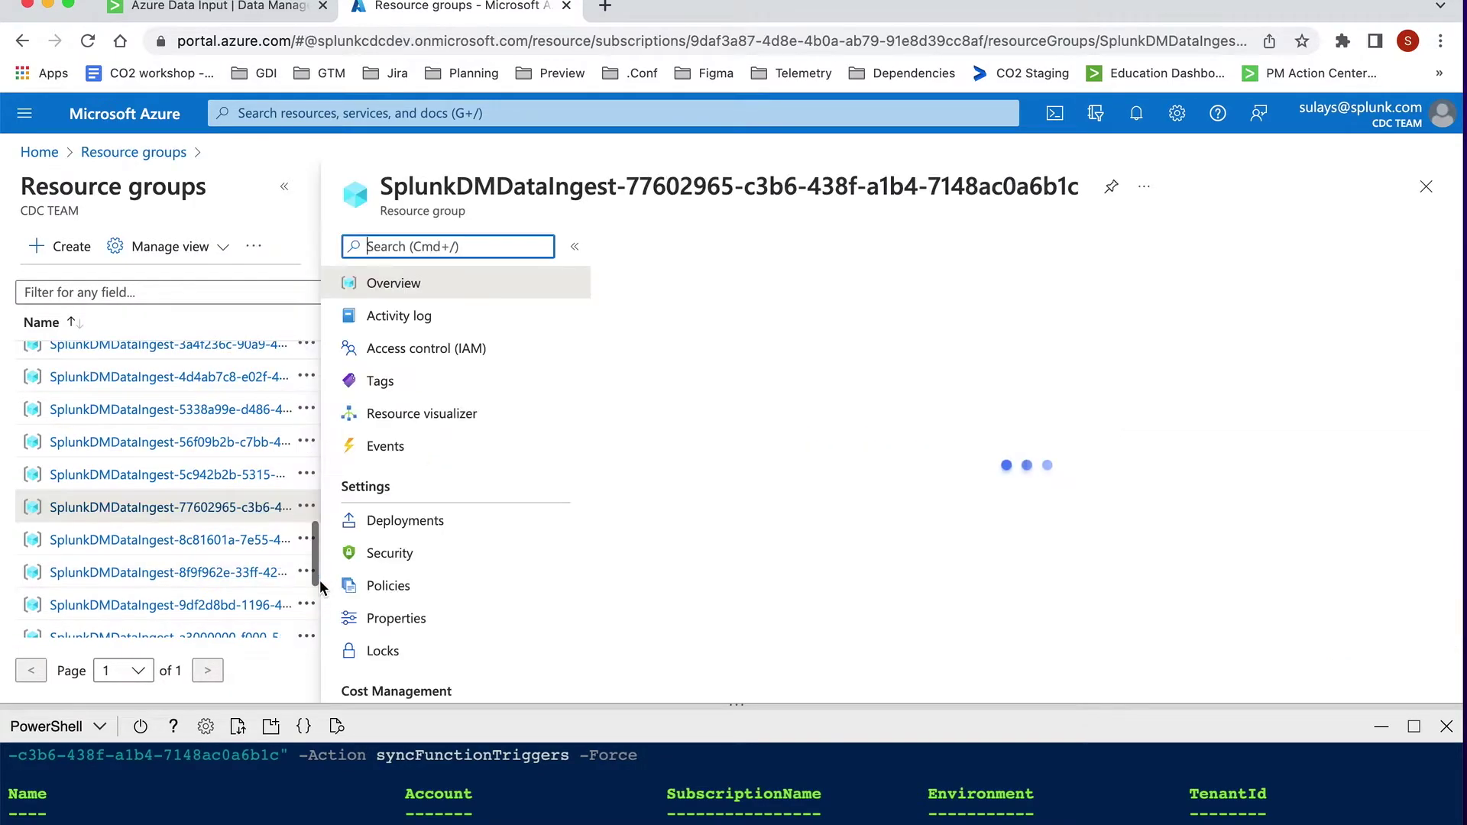
scroll(754, 517, "down", 5)
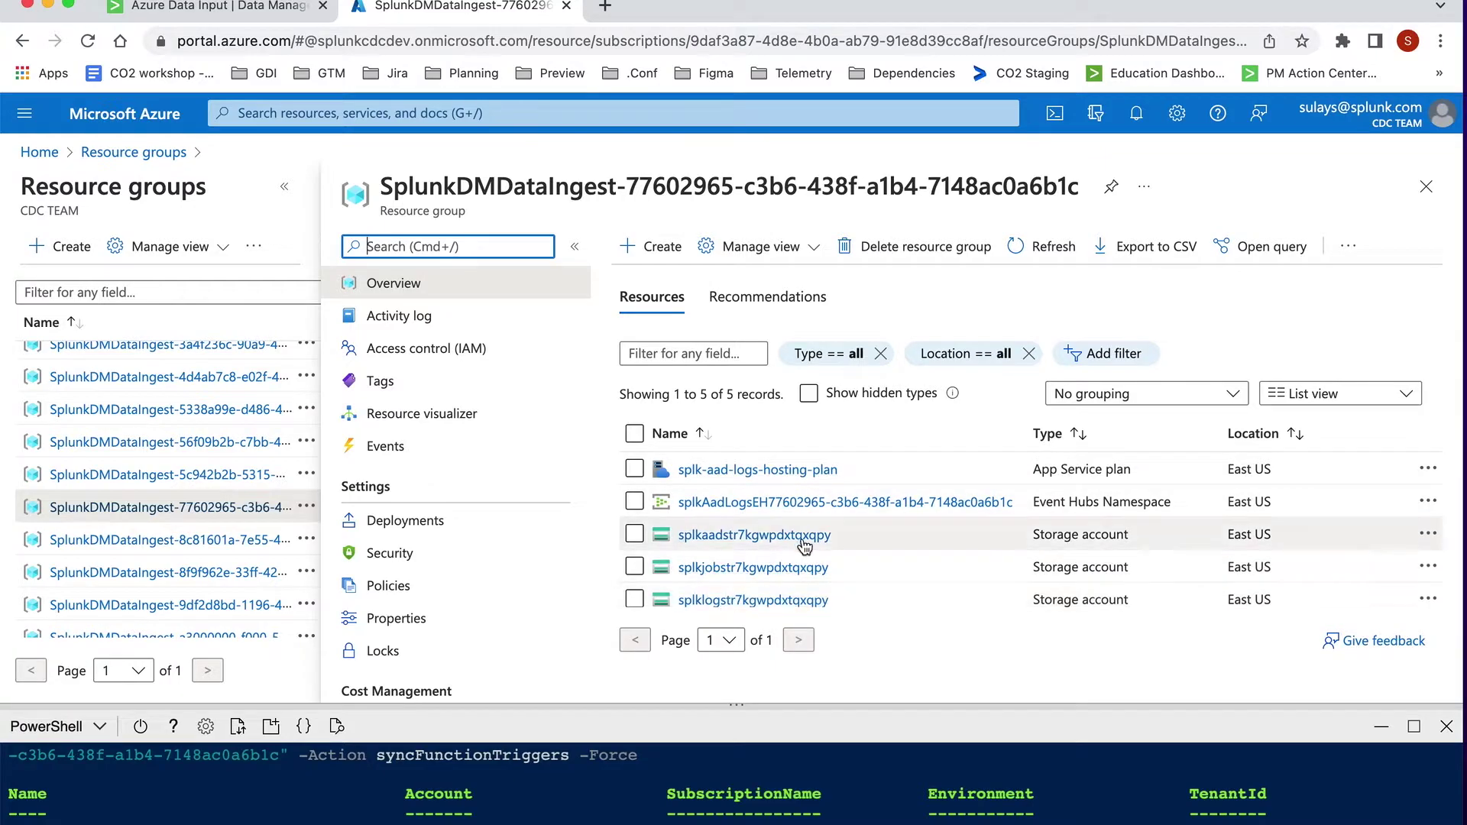
scroll(764, 551, "up", 3)
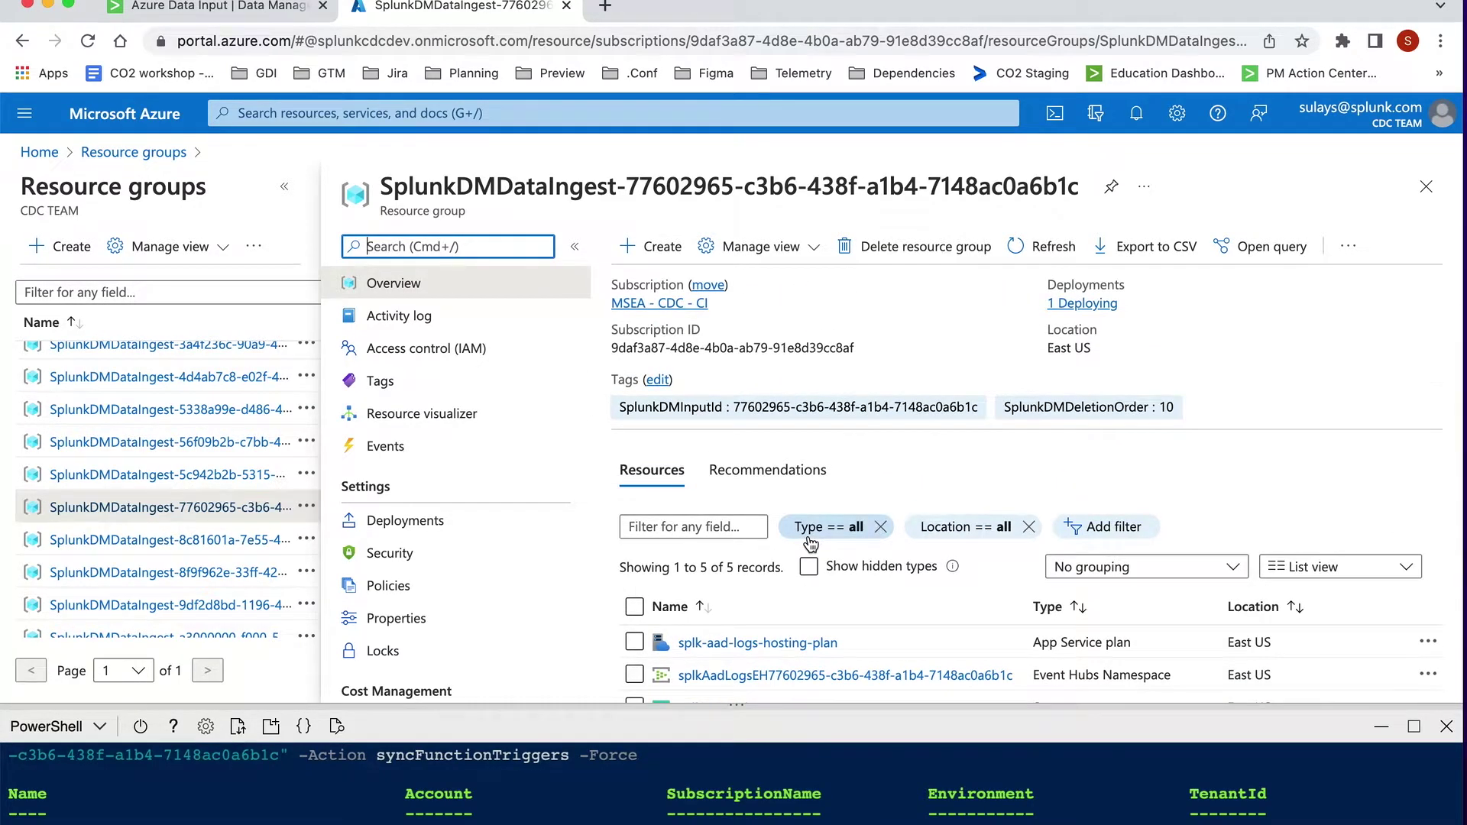
scroll(810, 541, "up", 1)
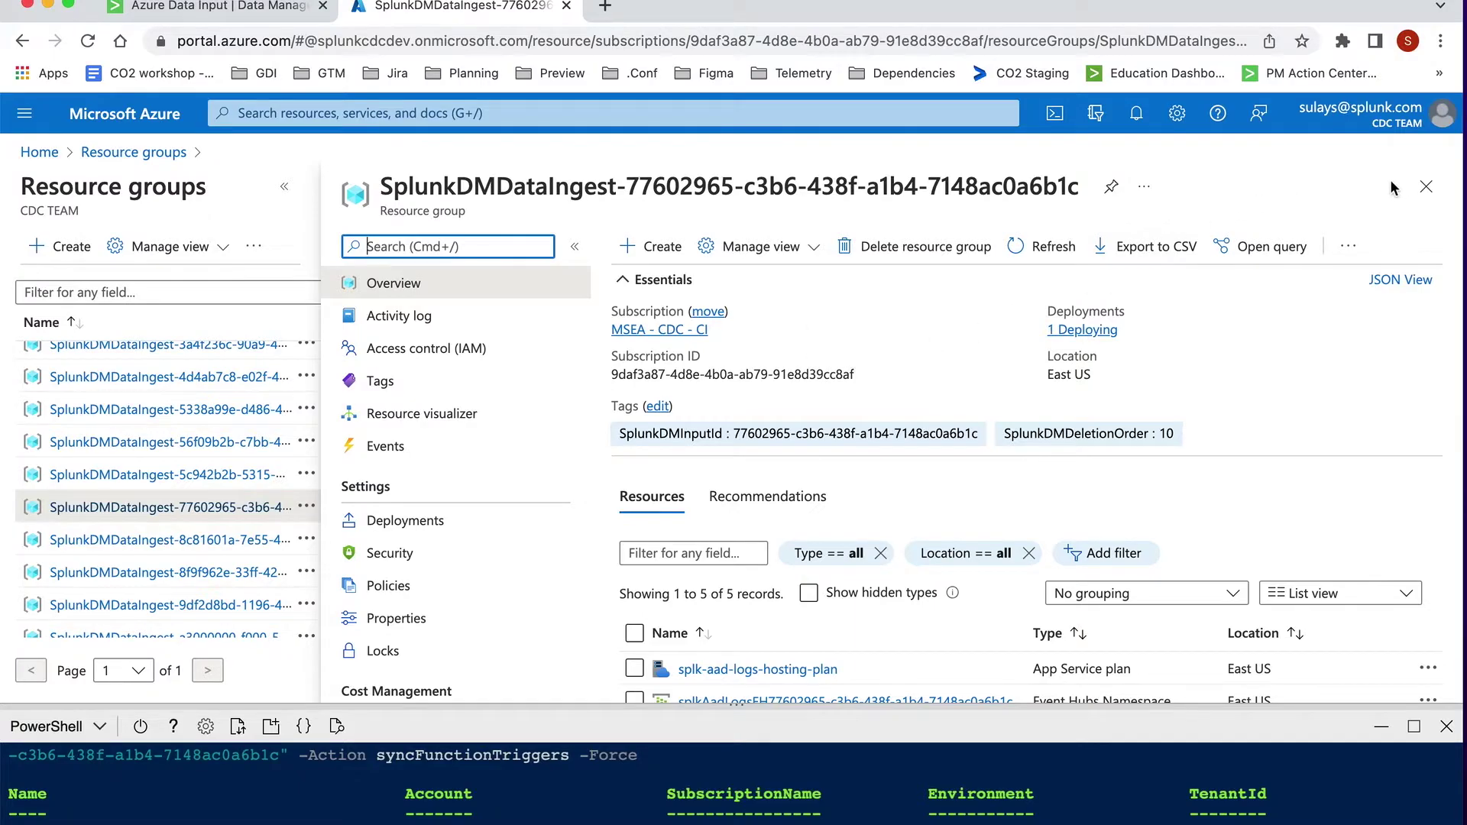
left_click(1424, 191)
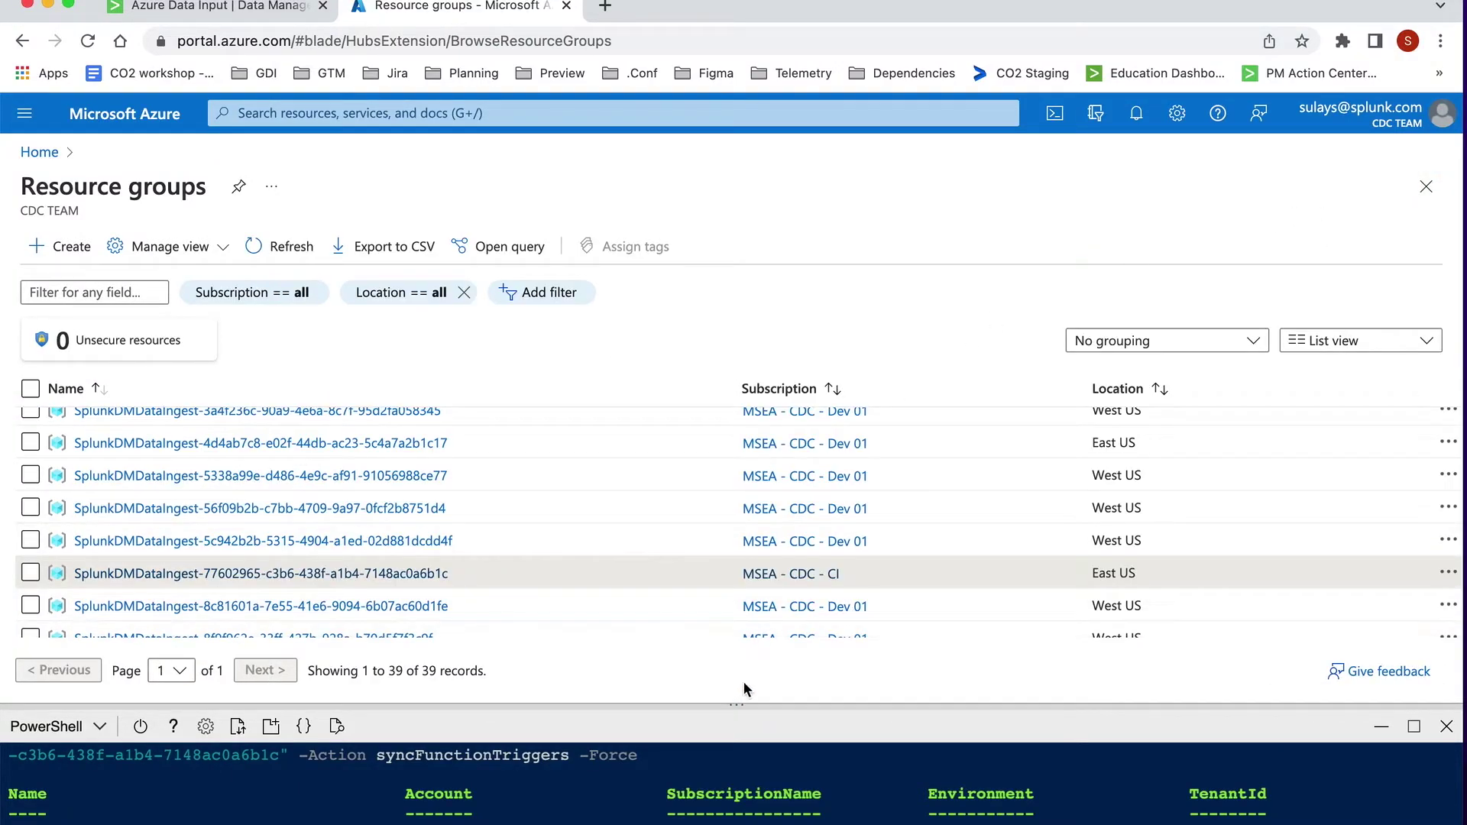
Step: Enlarge the Cloud Shell output, then read Data Manager's Azure AD diagnostic settings instructions
left_click_drag(723, 697, 720, 483)
left_click(274, 12)
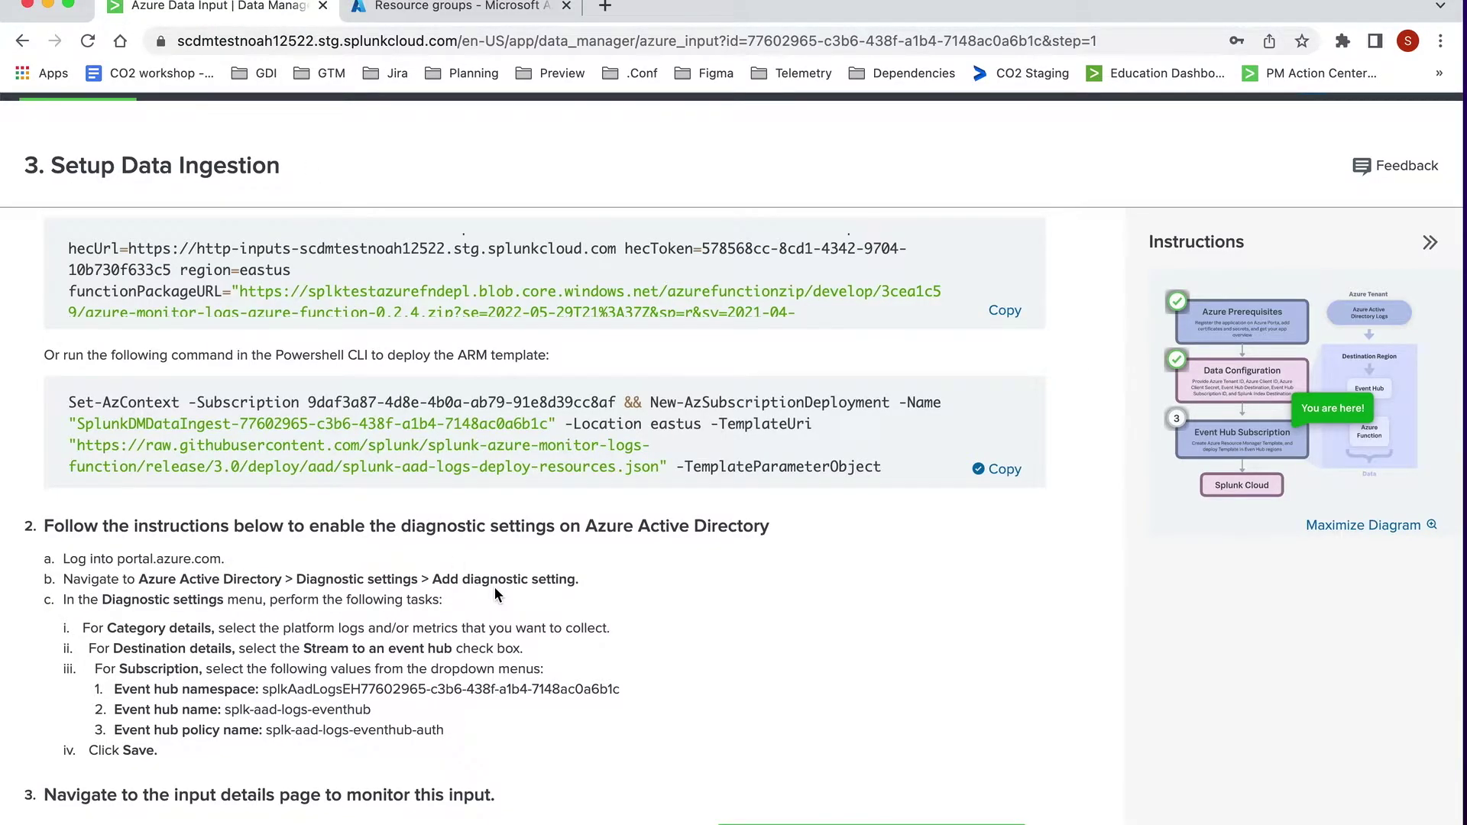
scroll(494, 587, "down", 3)
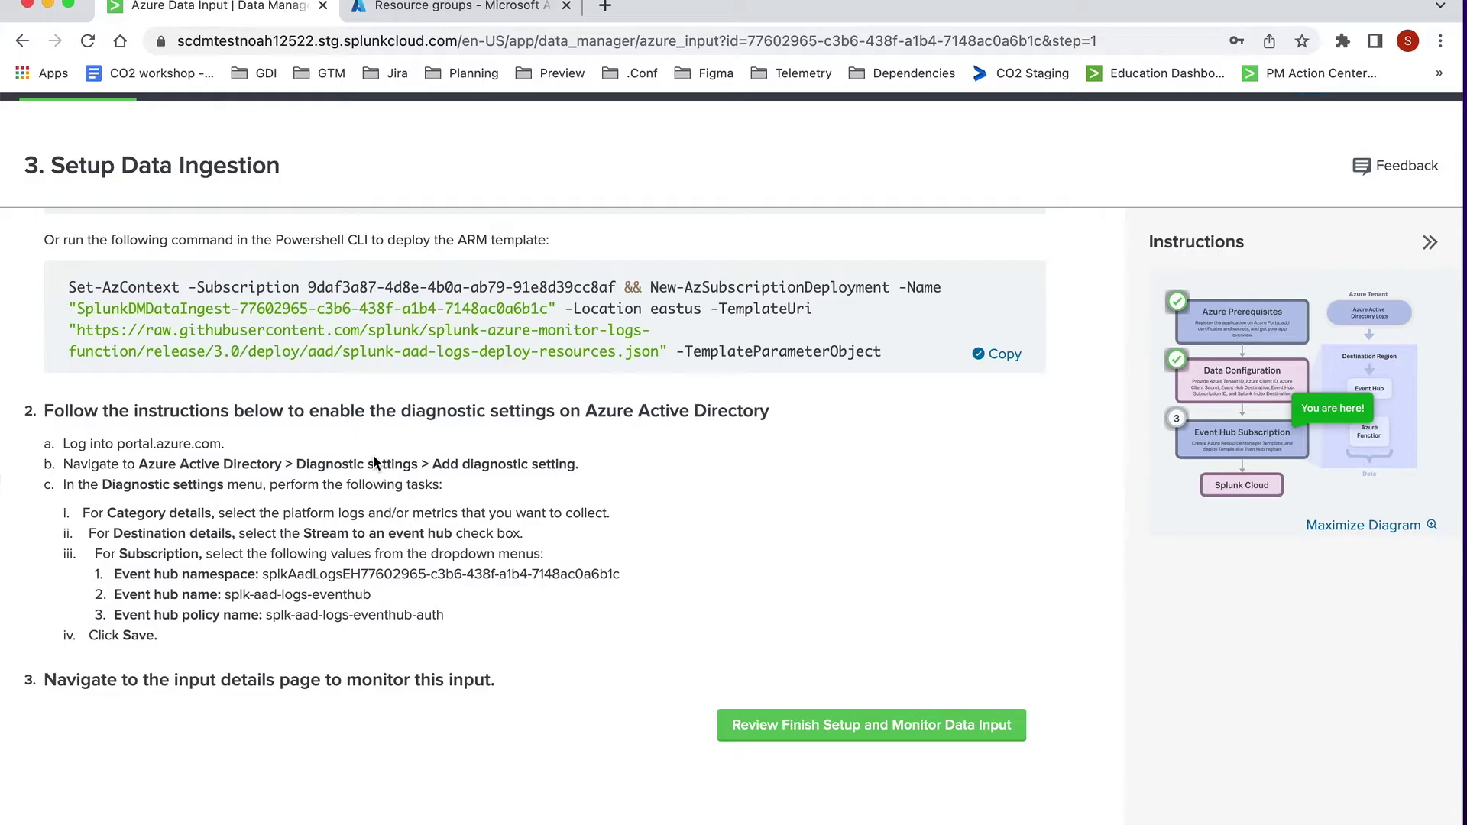
Step: Go to the CDC TEAM Azure Active Directory, close Cloud Shell, and open Diagnostic settings under Monitoring
left_click(428, 11)
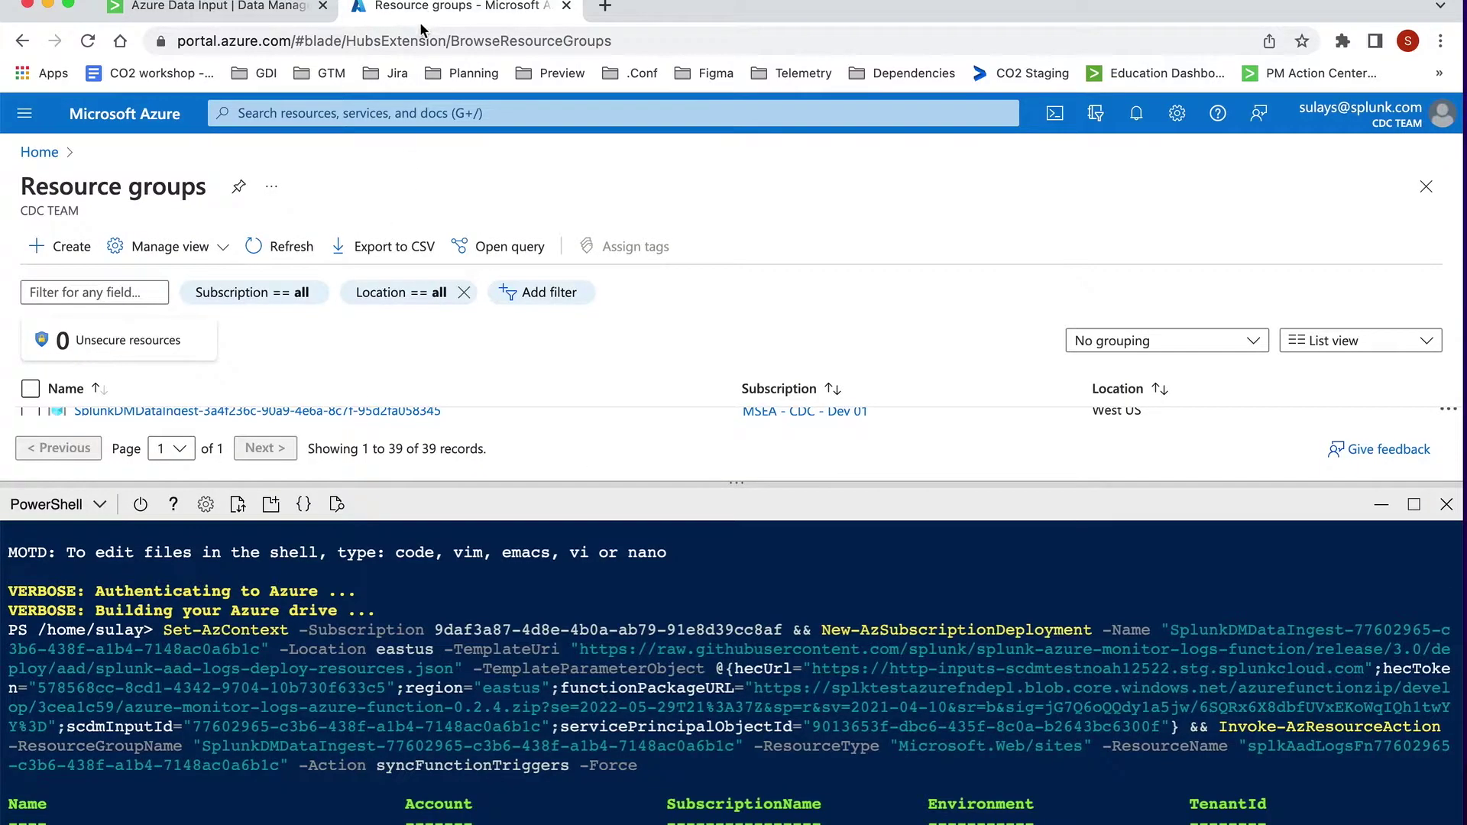
left_click(372, 115)
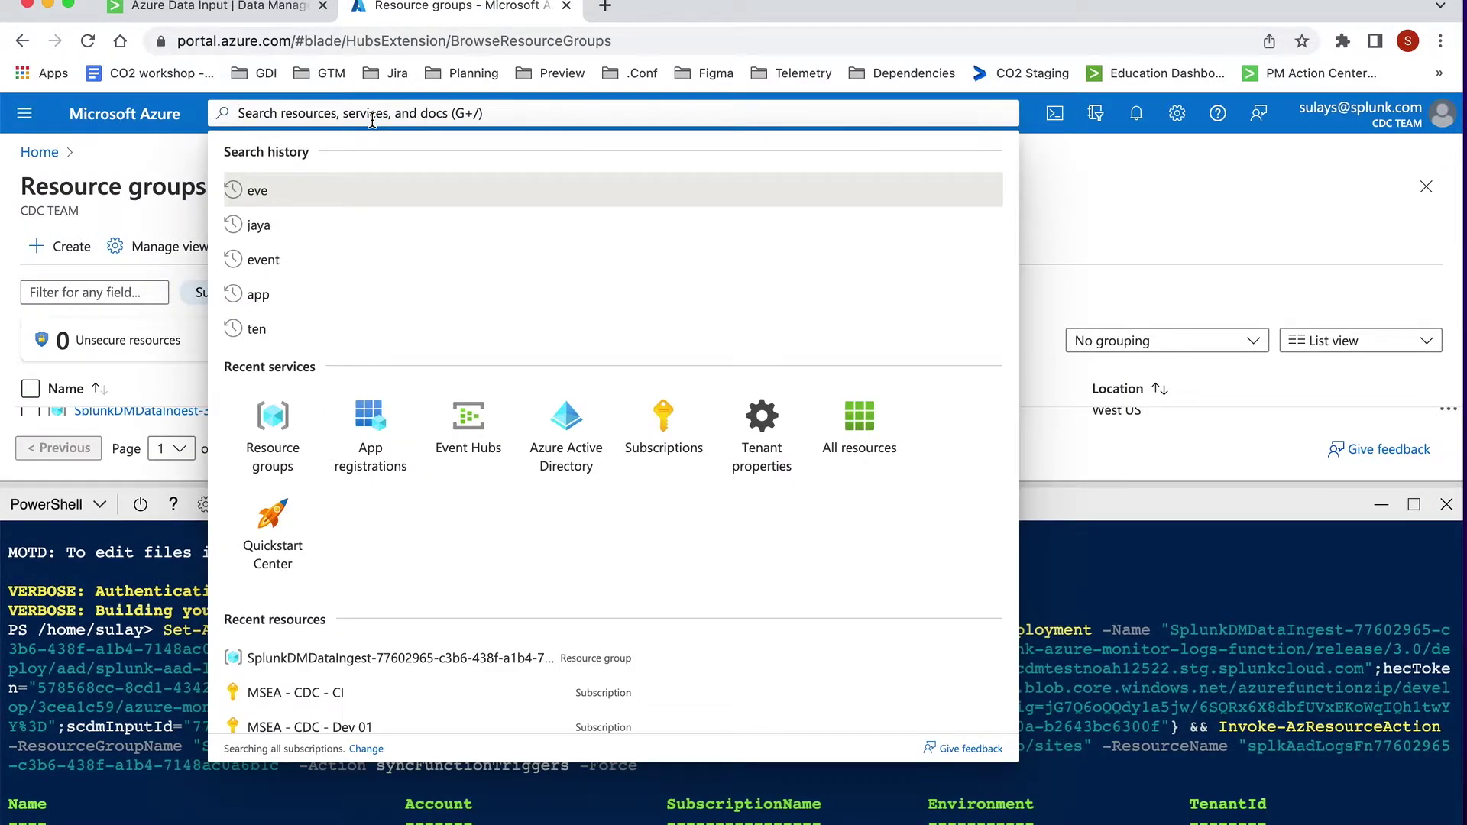
left_click(557, 428)
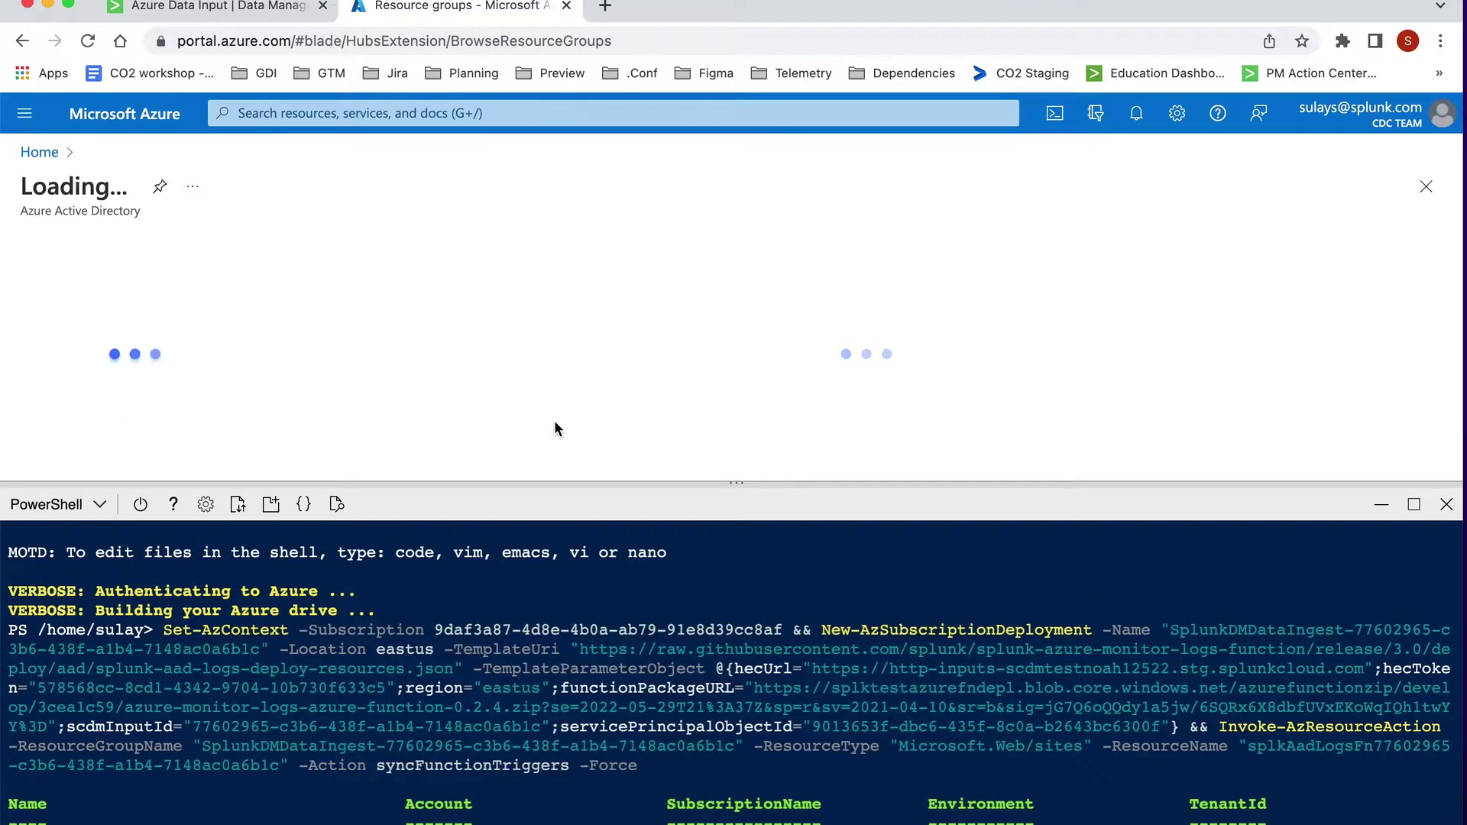
left_click_drag(737, 487, 737, 489)
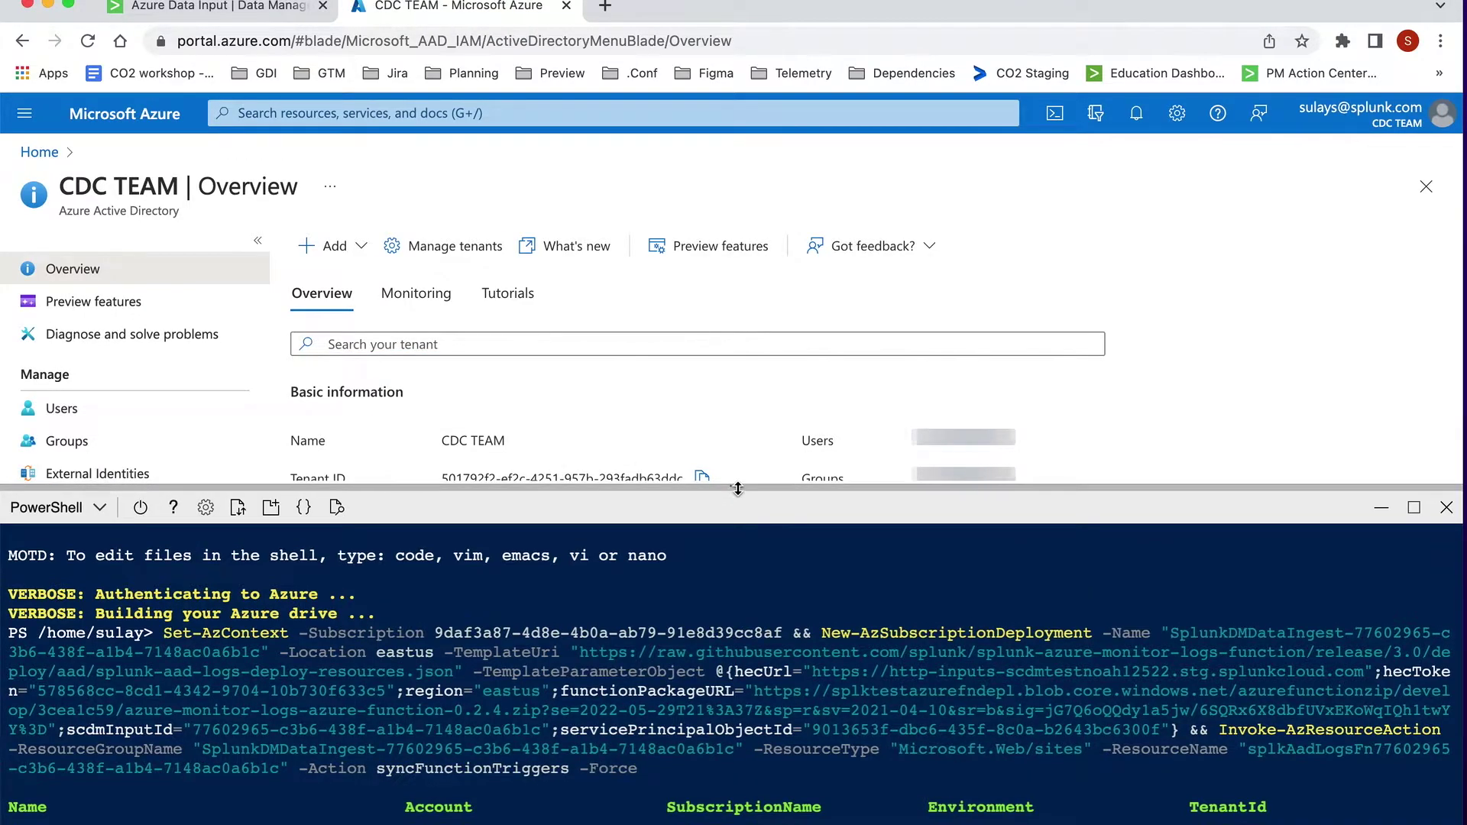
left_click(1446, 507)
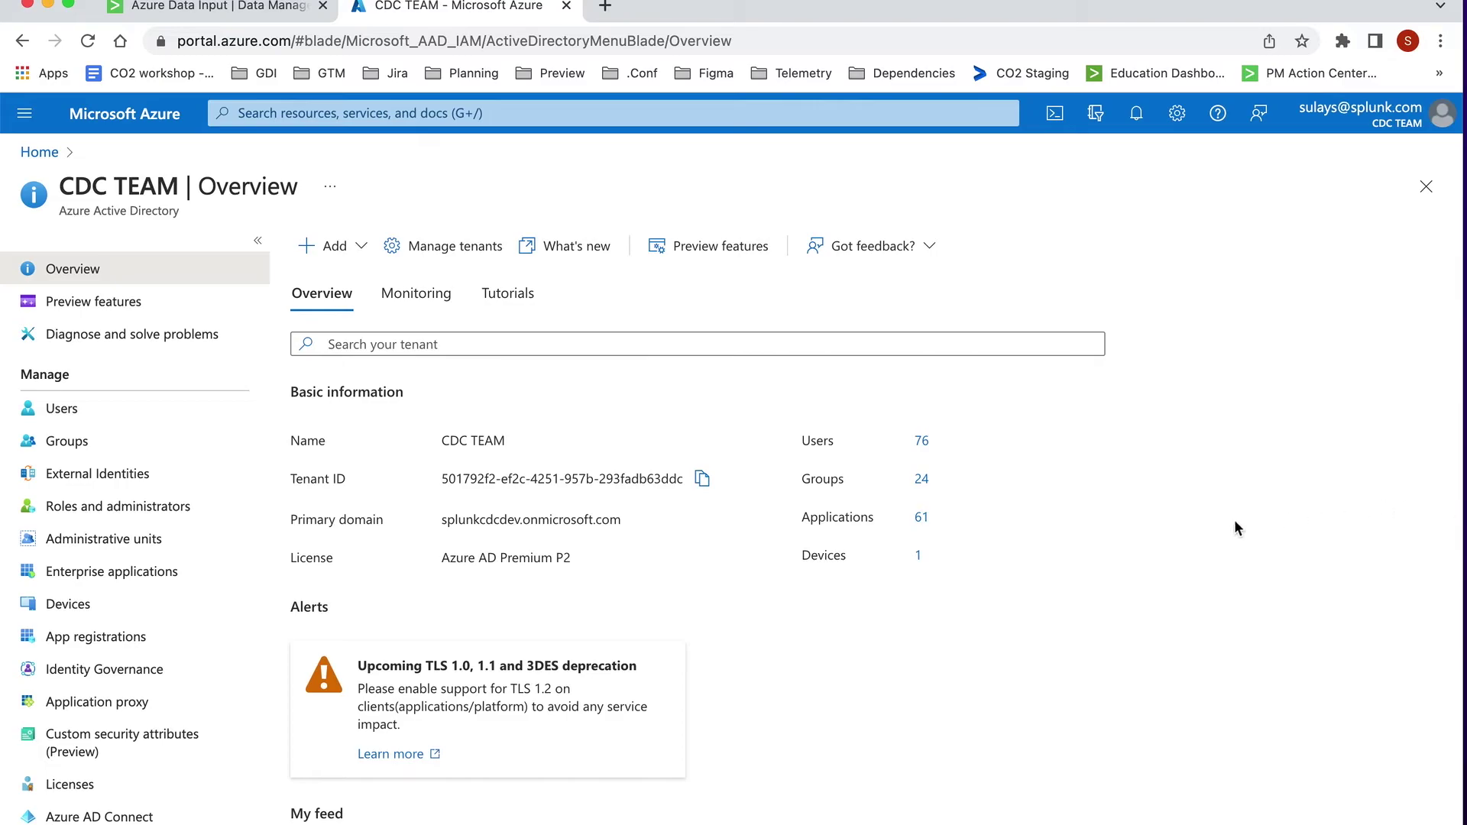
scroll(189, 589, "down", 5)
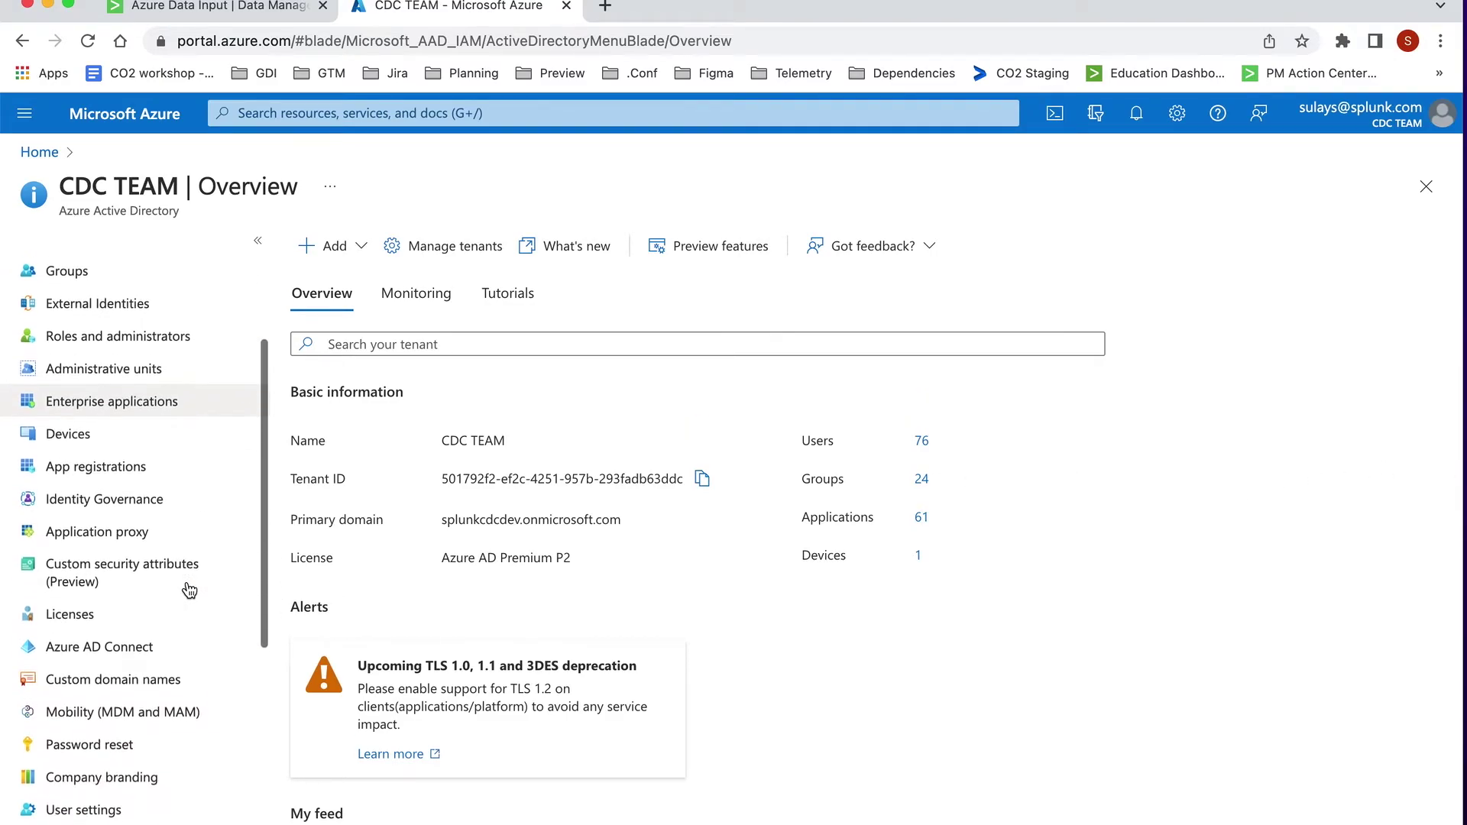
scroll(188, 587, "down", 4)
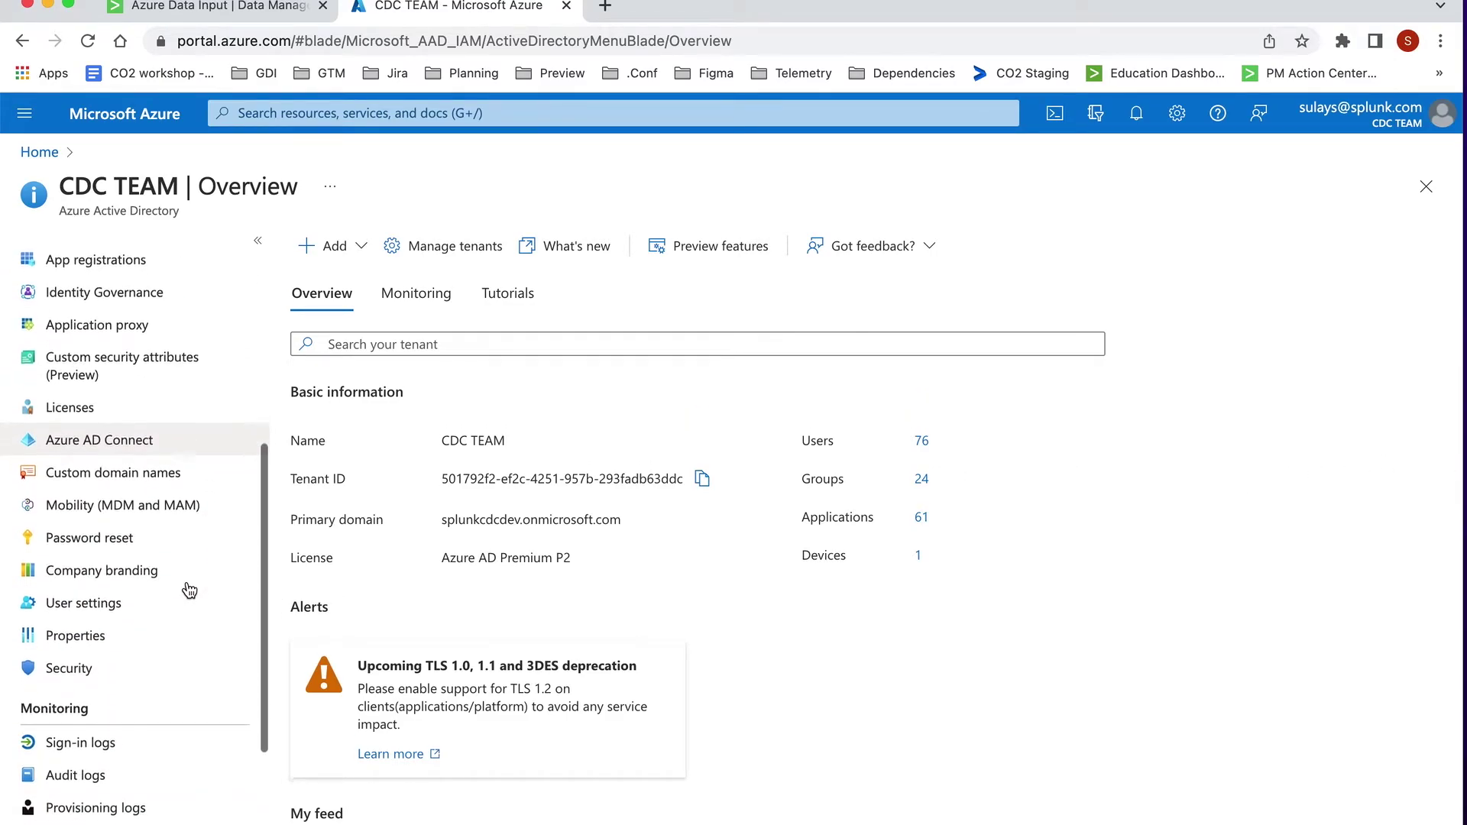
left_click(152, 765)
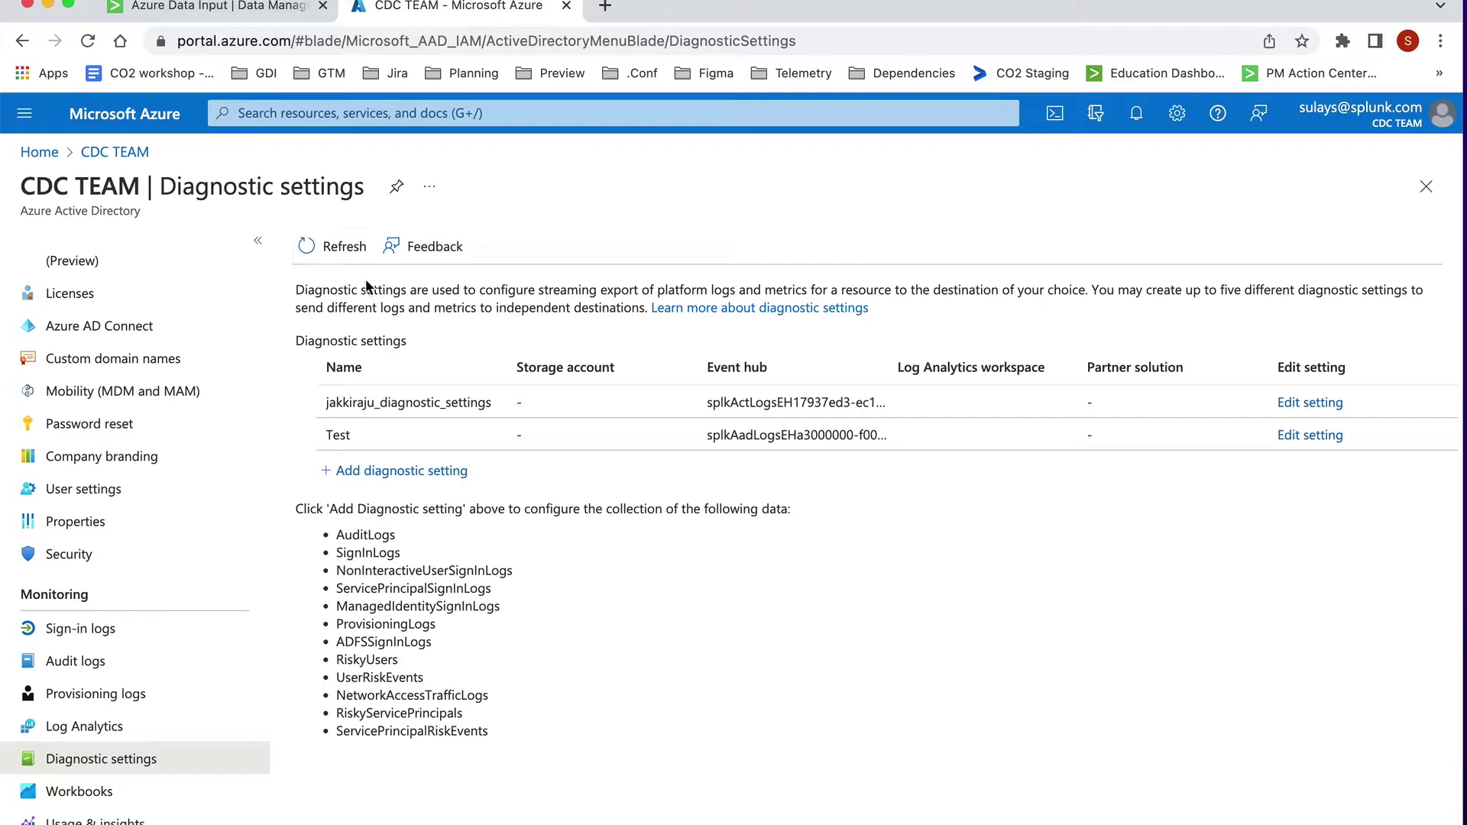
Step: Add a diagnostic setting and tick all twelve log categories, AuditLogs through ServicePrincipalRiskEvents
left_click(369, 472)
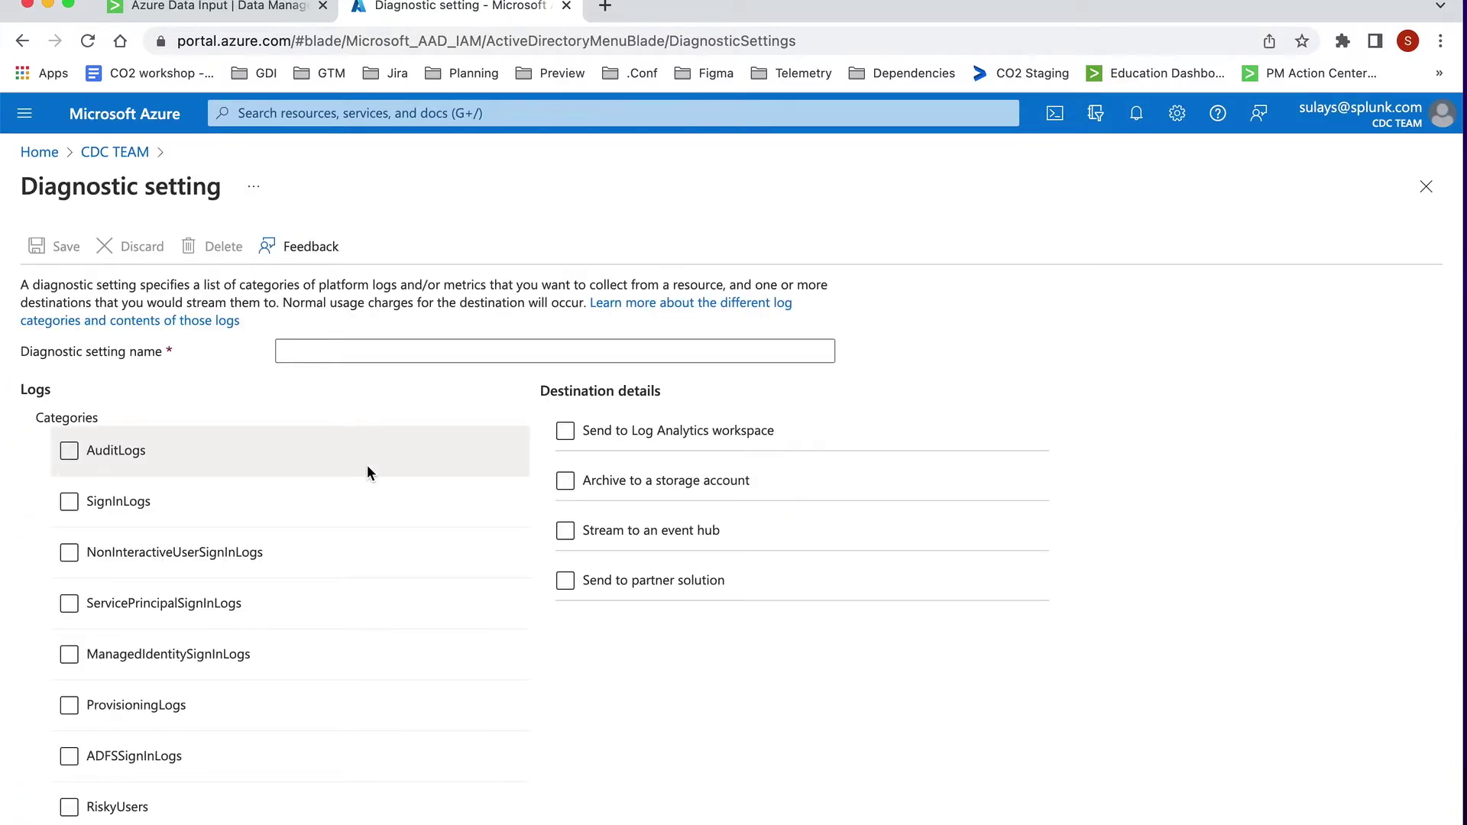
left_click(70, 453)
left_click(69, 501)
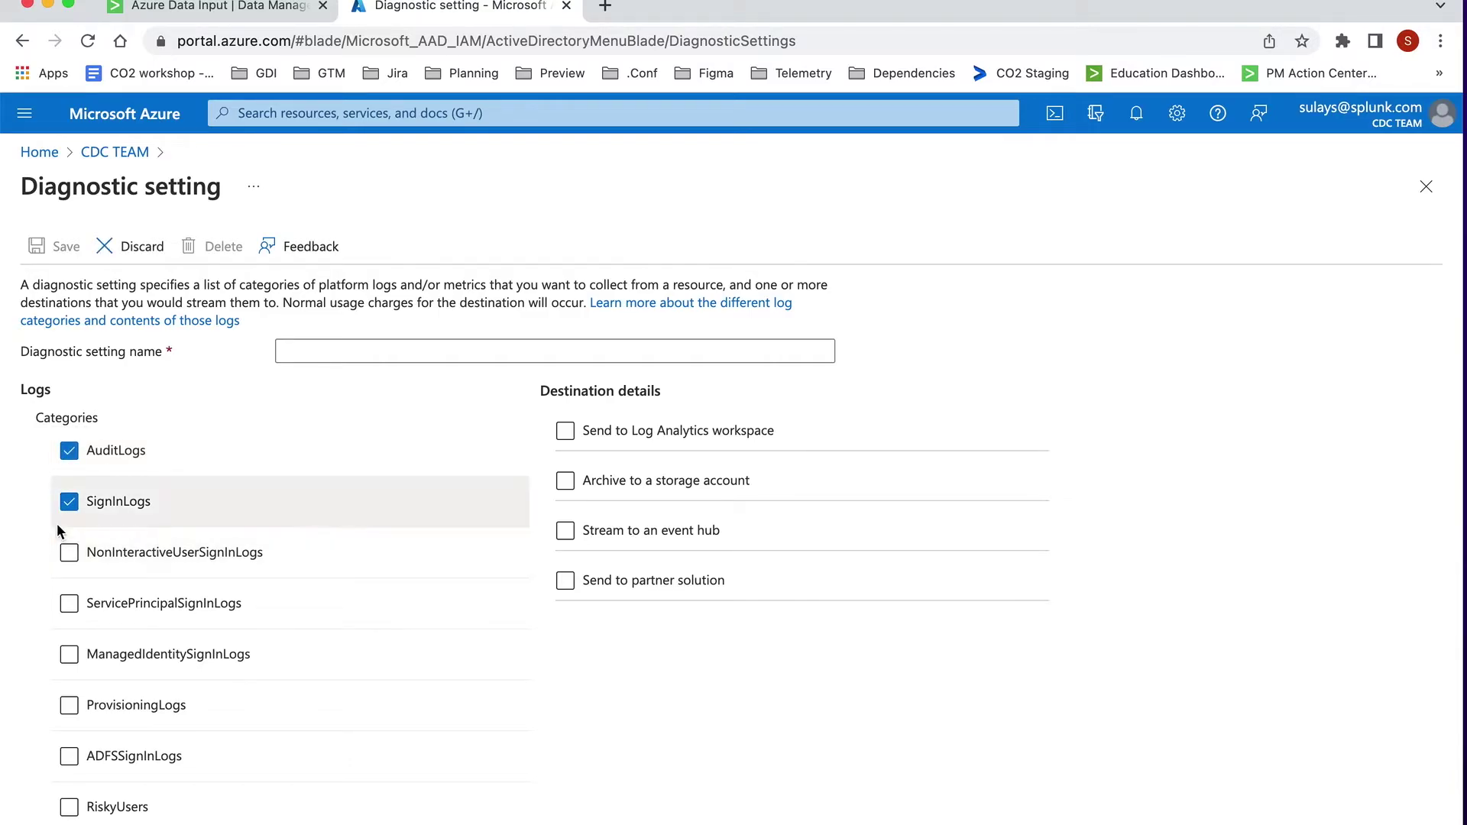
left_click(65, 557)
left_click(69, 604)
left_click(71, 656)
scroll(72, 662, "down", 3)
left_click(68, 526)
left_click(68, 576)
left_click(70, 627)
left_click(70, 678)
left_click(70, 729)
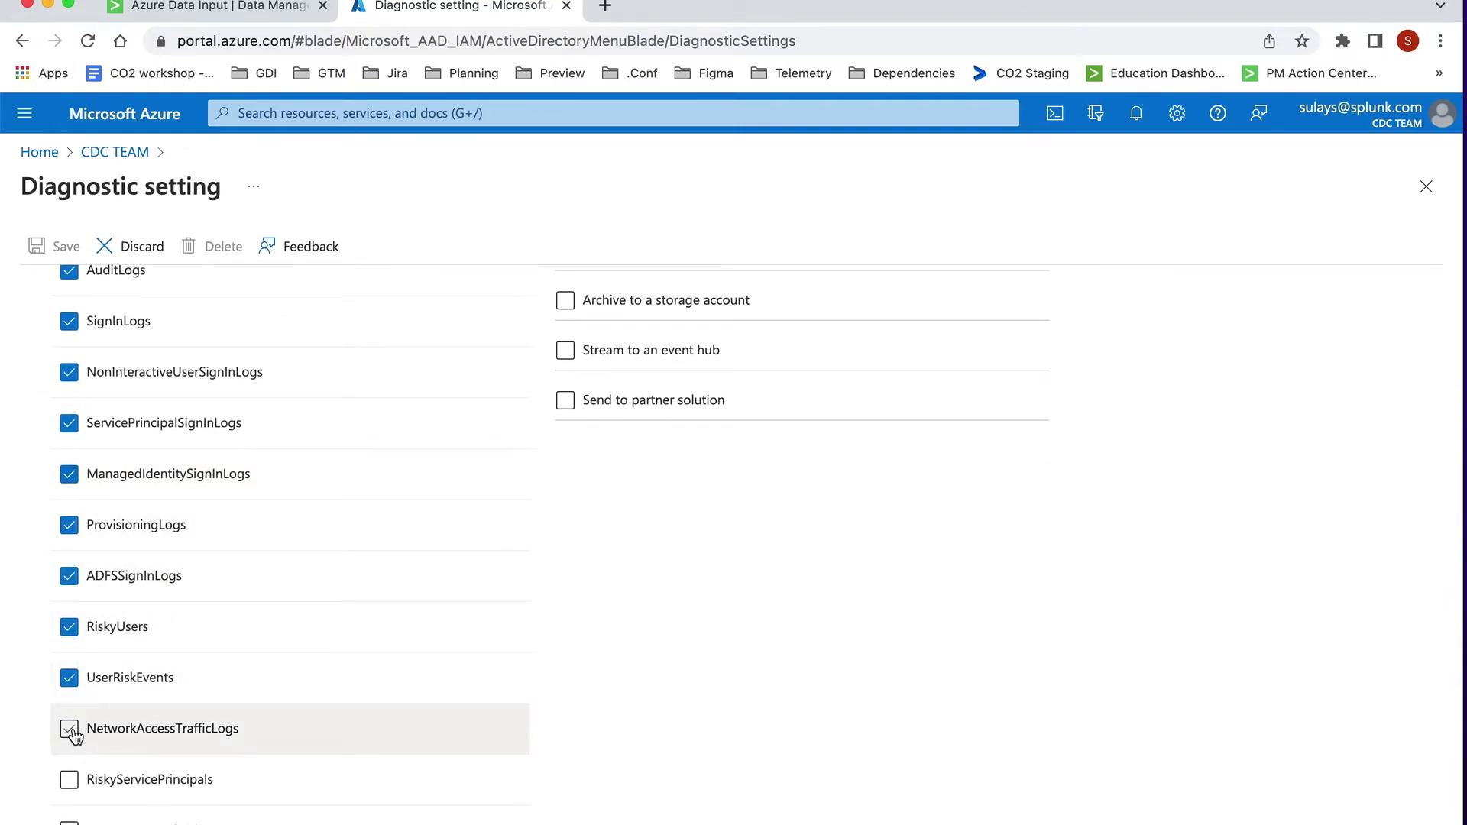
left_click(70, 780)
scroll(70, 769, "down", 1)
left_click(70, 755)
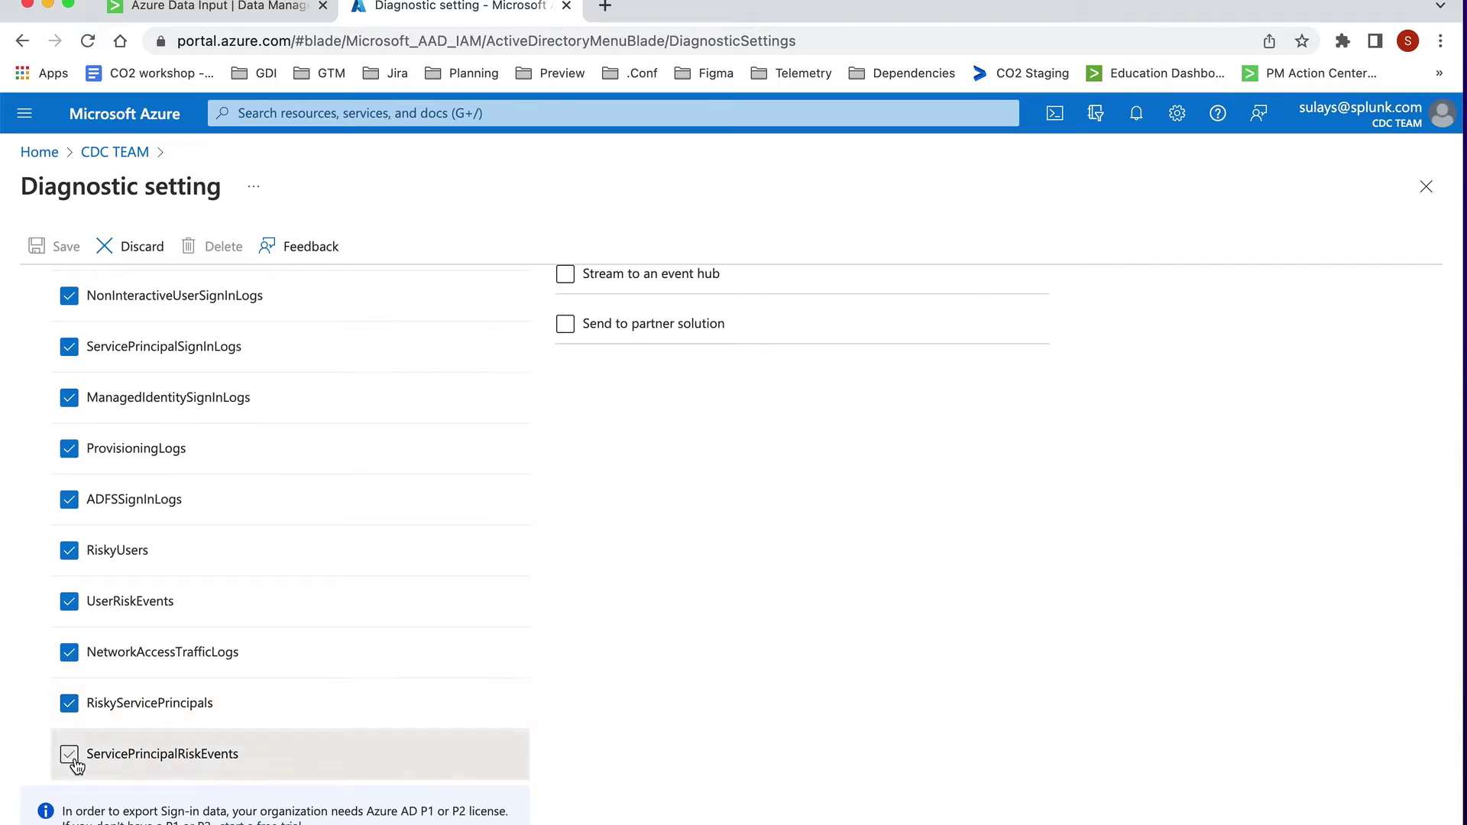
scroll(283, 649, "up", 4)
Step: Enter a name for the diagnostic setting
left_click(318, 351)
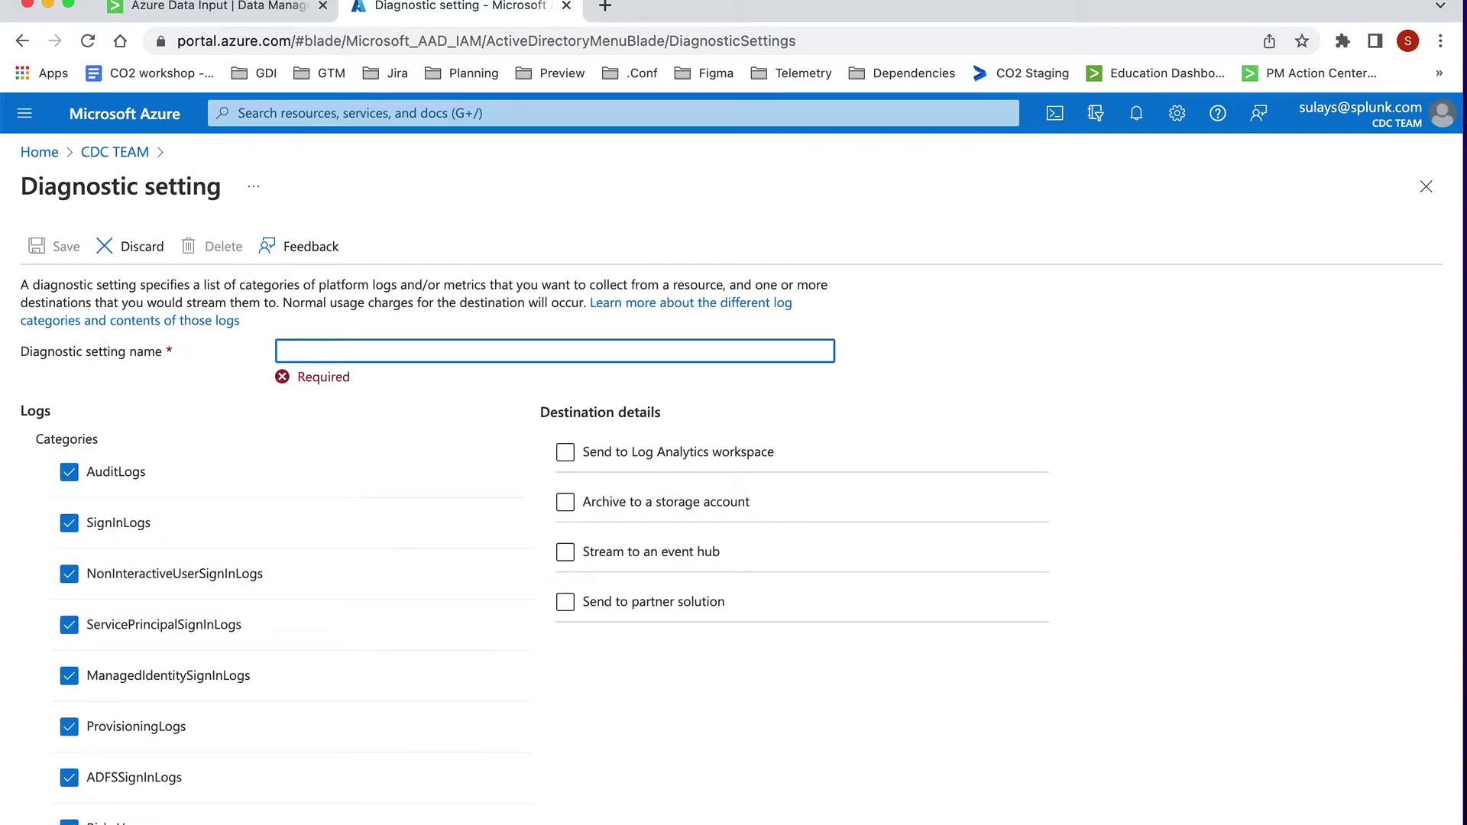
type("Sulay-scdm")
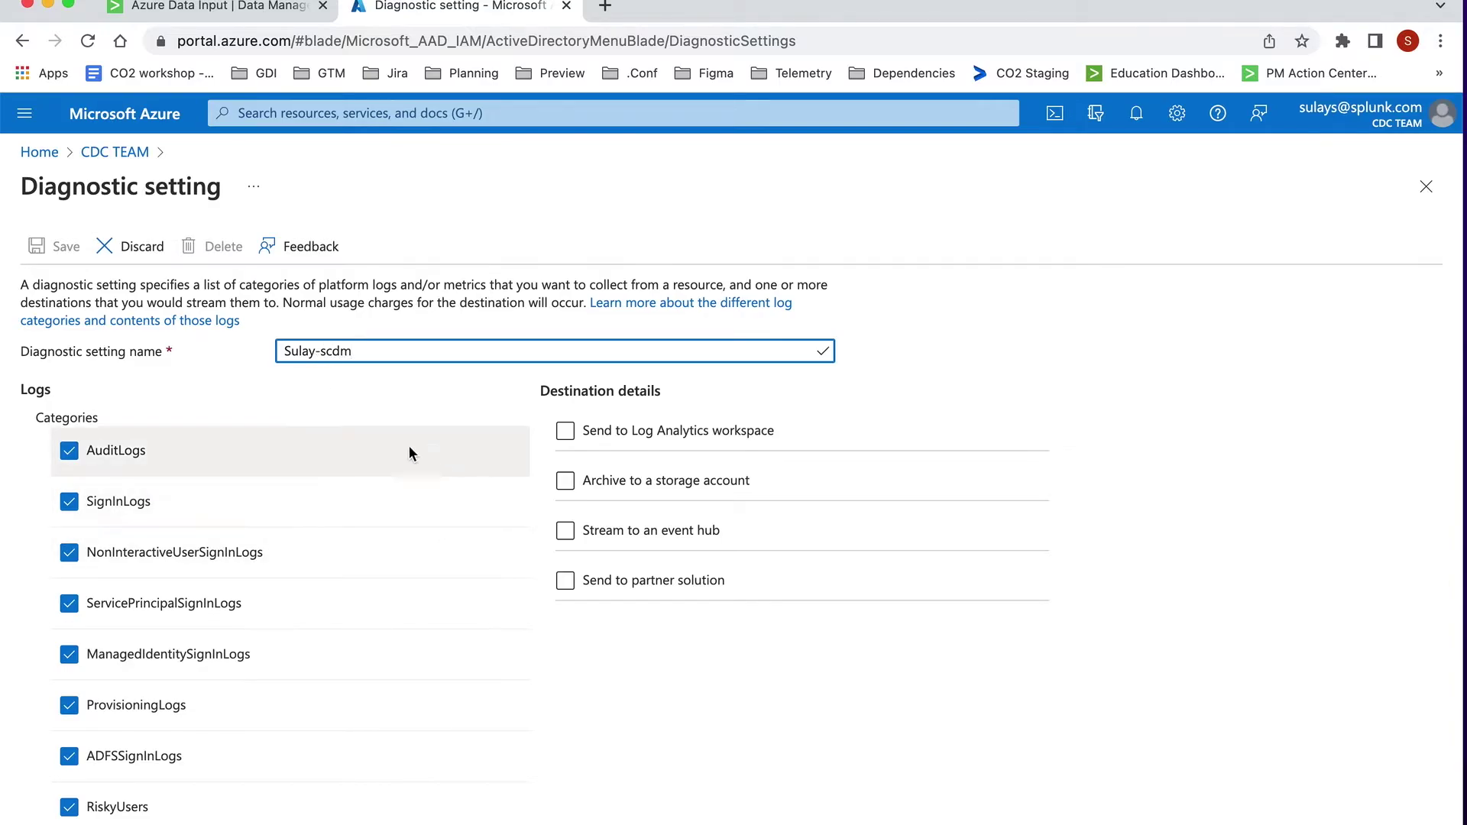
left_click_drag(370, 349, 284, 347)
left_click(403, 422)
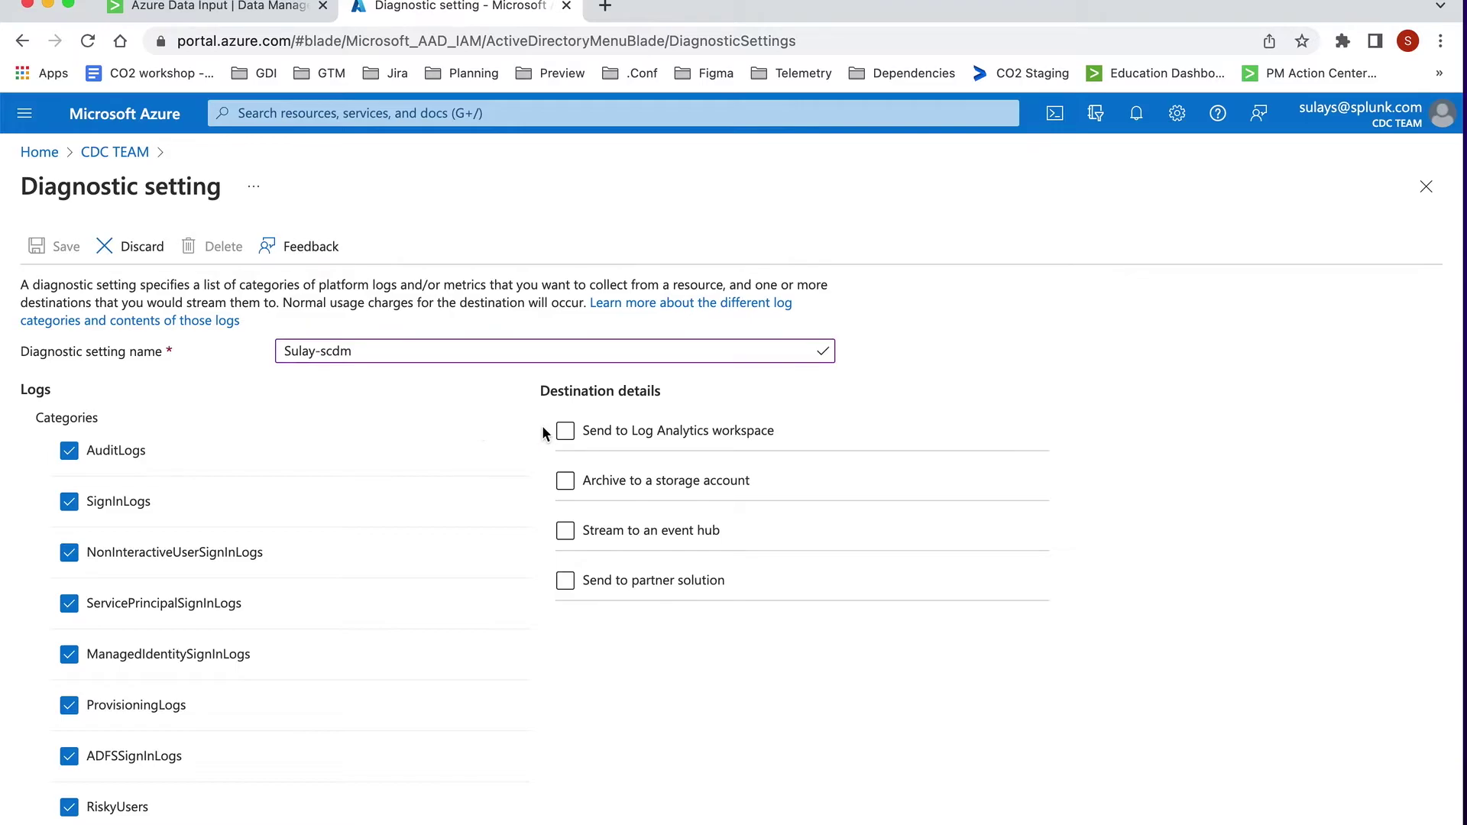
Step: Enable streaming to an event hub and choose the AAD logs event hub namespace
left_click(566, 535)
left_click(565, 532)
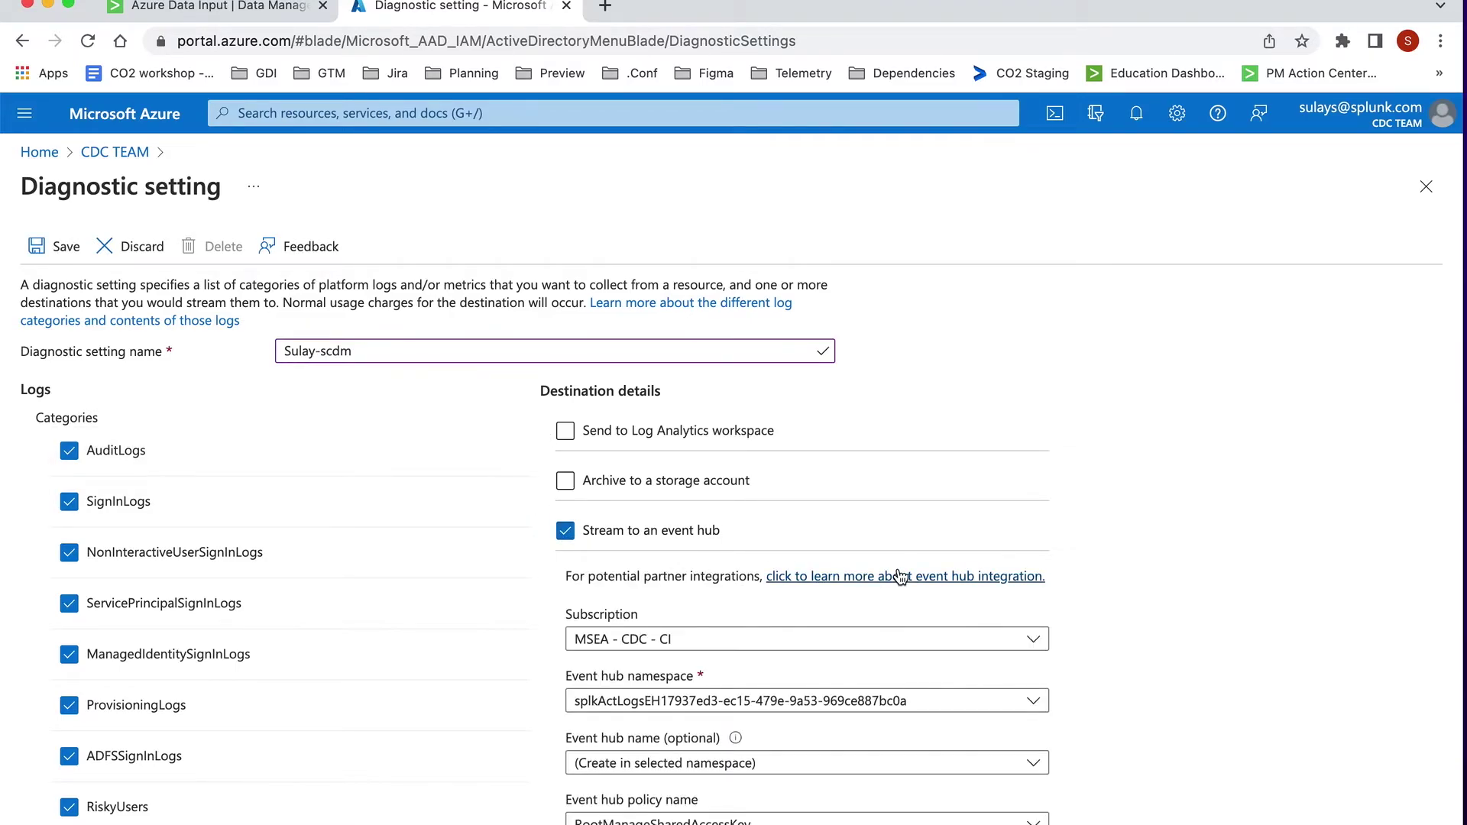
scroll(1065, 617, "down", 2)
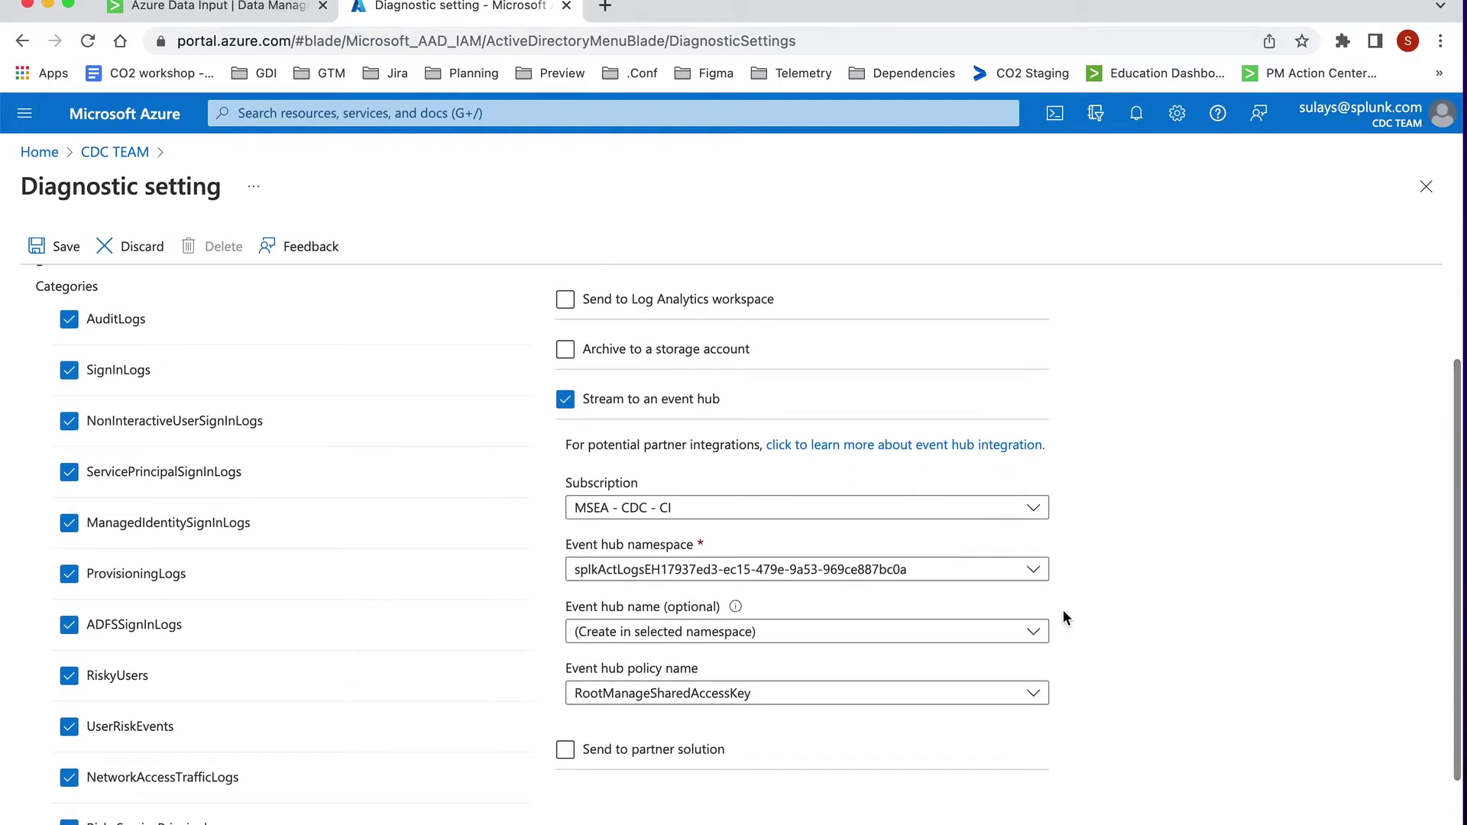
scroll(1066, 617, "down", 2)
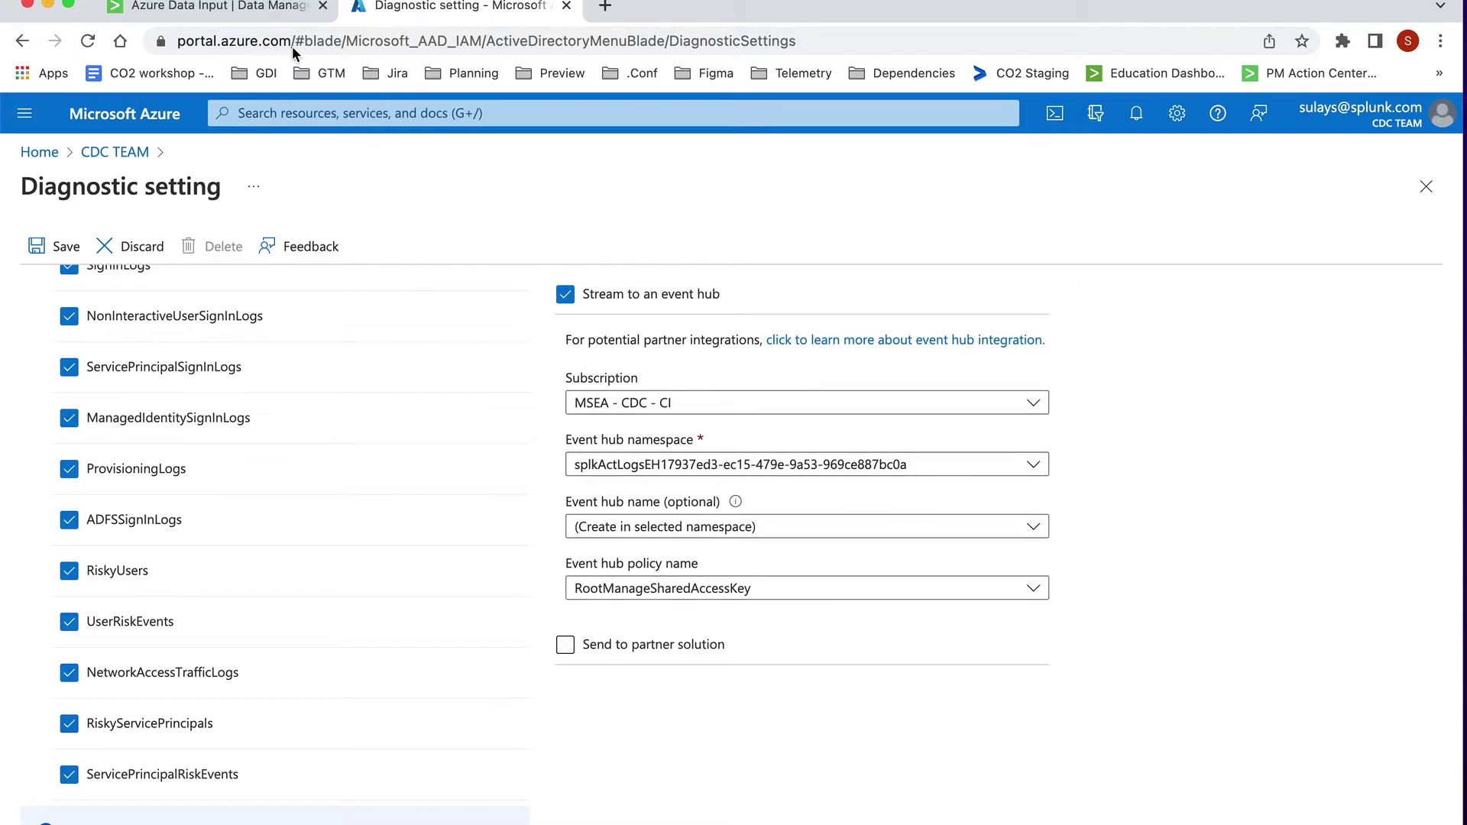
left_click(256, 6)
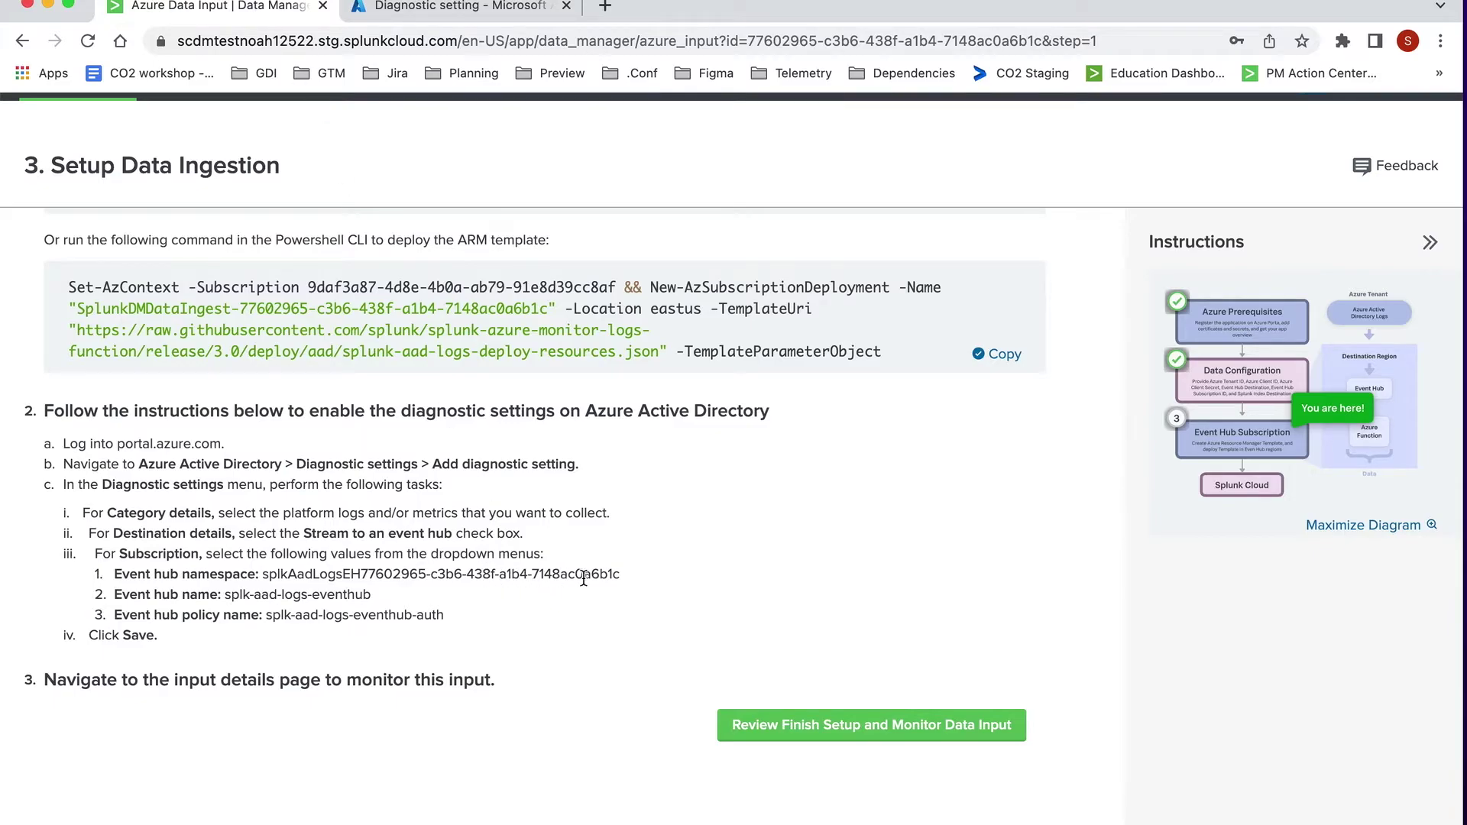
left_click_drag(619, 575, 485, 575)
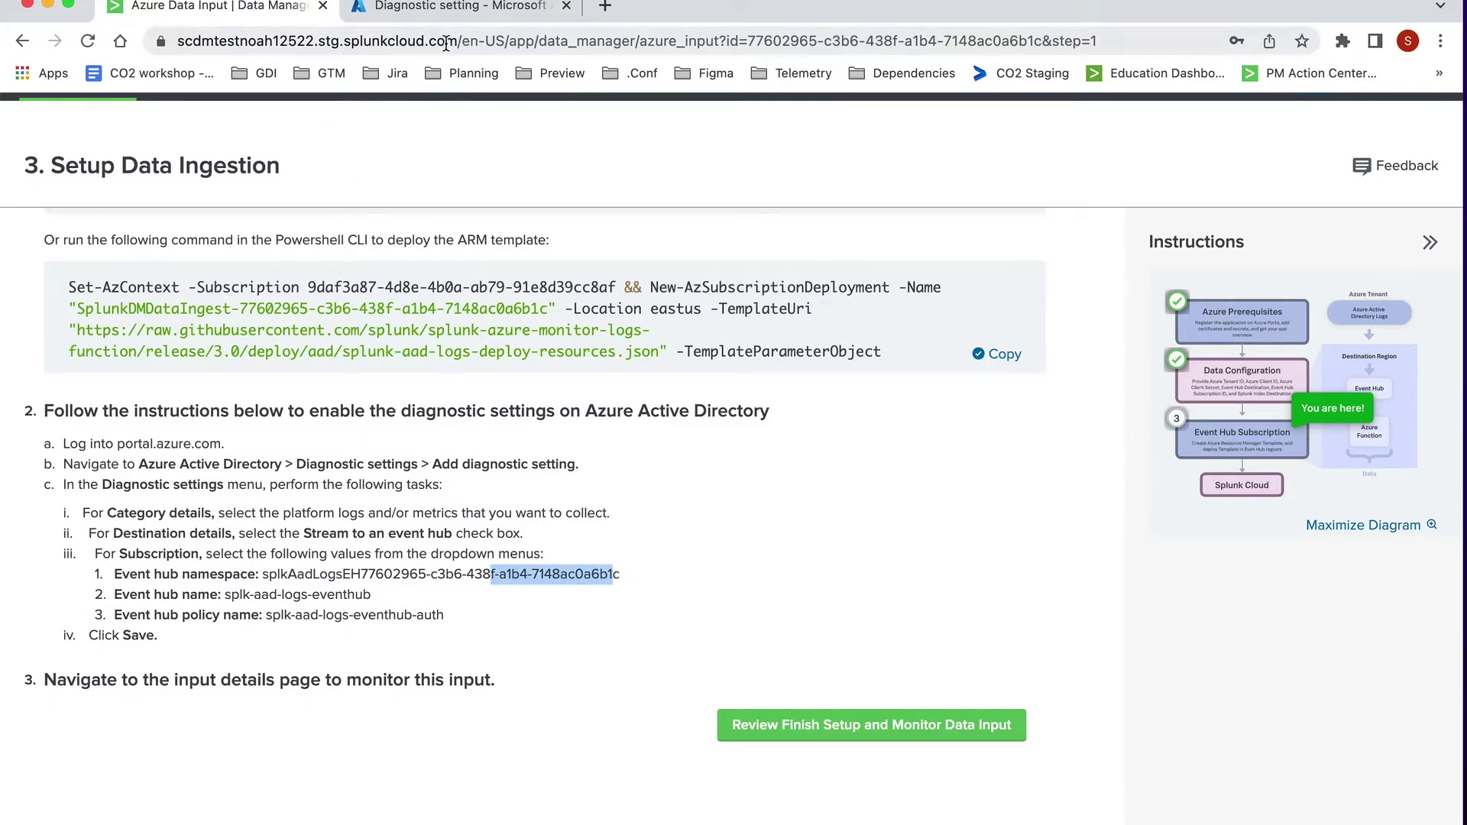
left_click(444, 10)
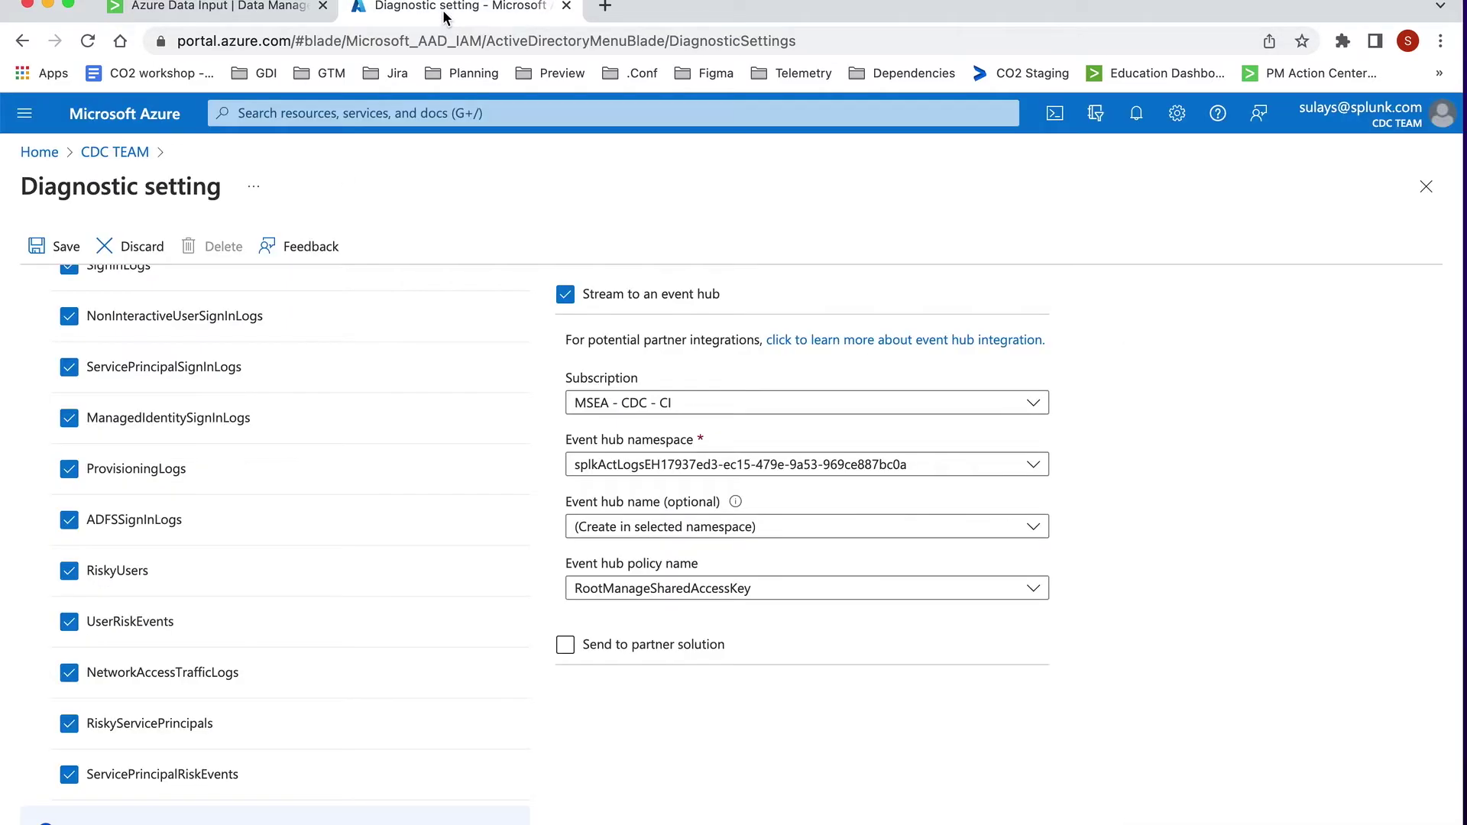
left_click(876, 466)
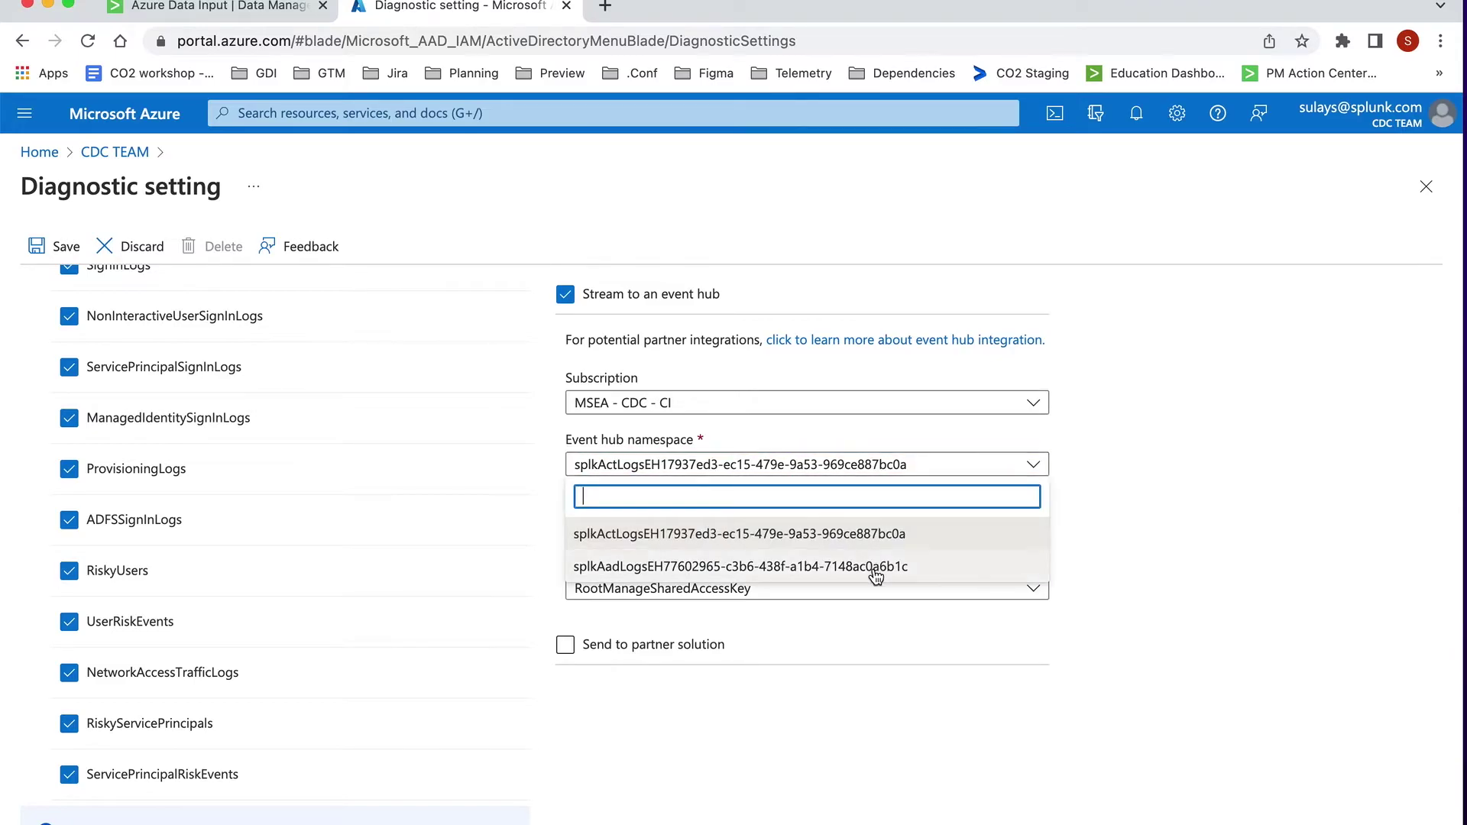
left_click(875, 566)
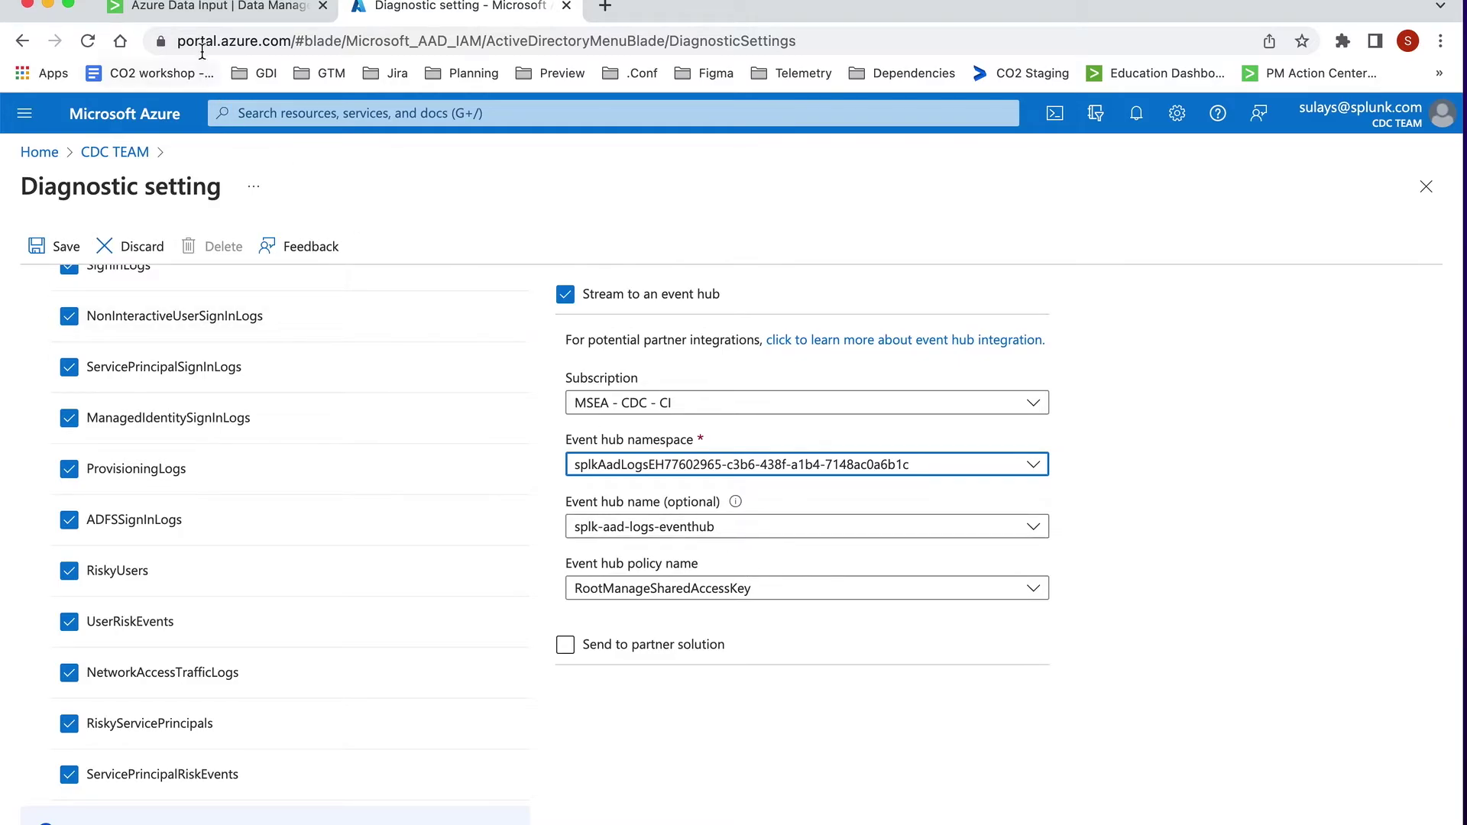
Step: Pick the splk-aad-logs-eventhub-auth-send policy, save the setting, and return to Azure Home
left_click(220, 6)
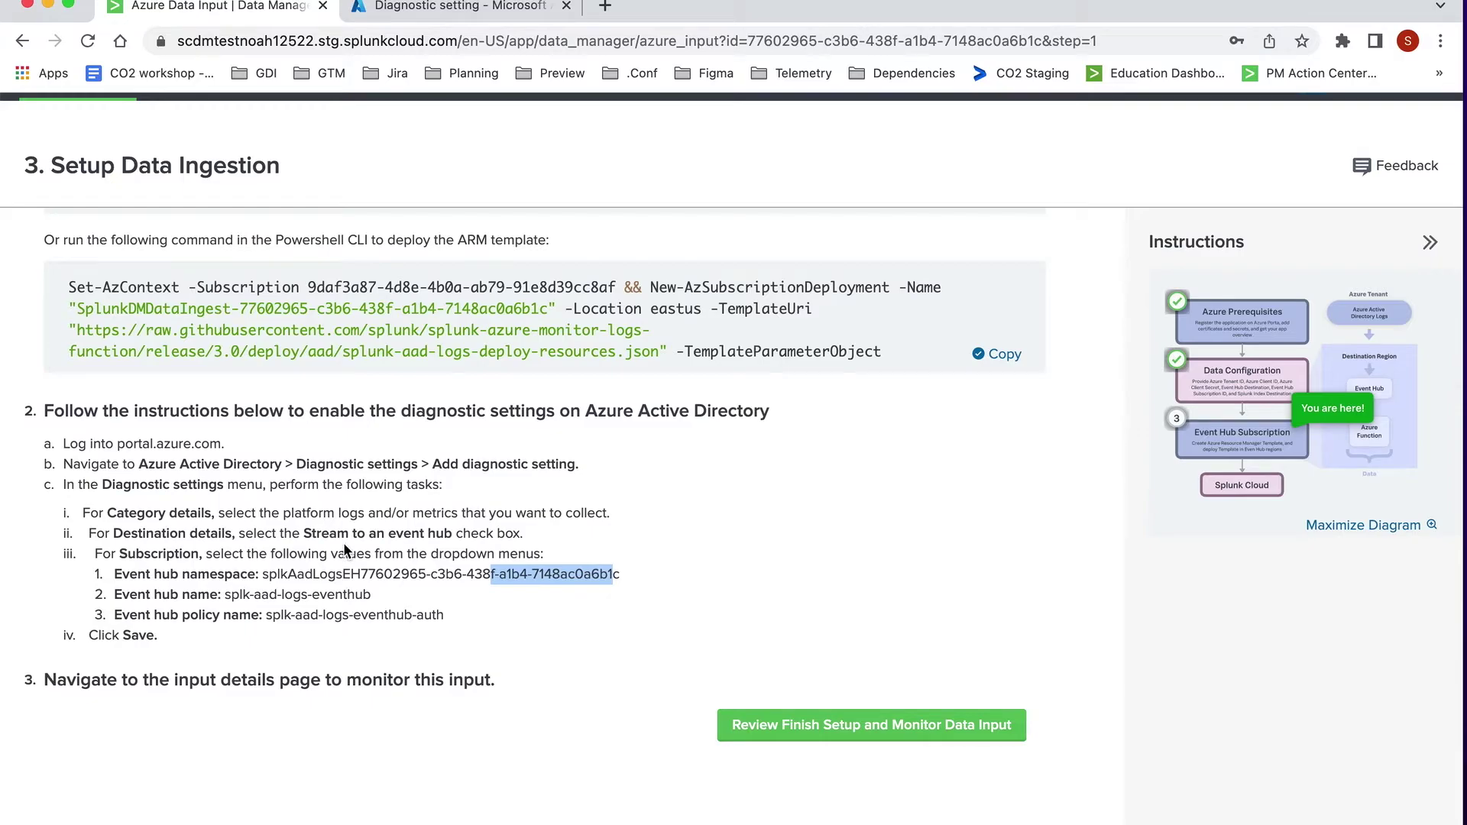
left_click_drag(446, 616, 327, 611)
left_click(395, 10)
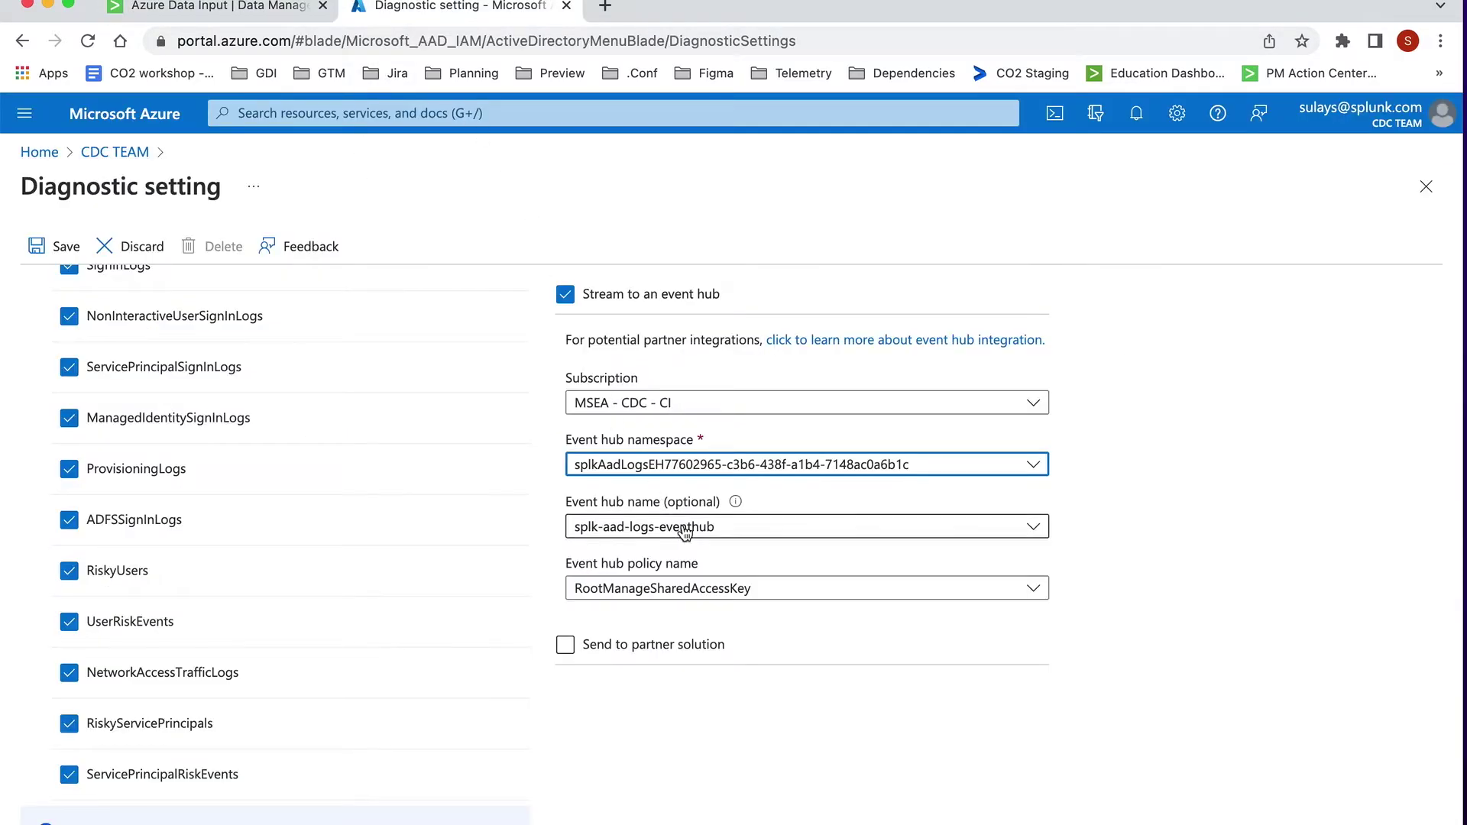
left_click(728, 589)
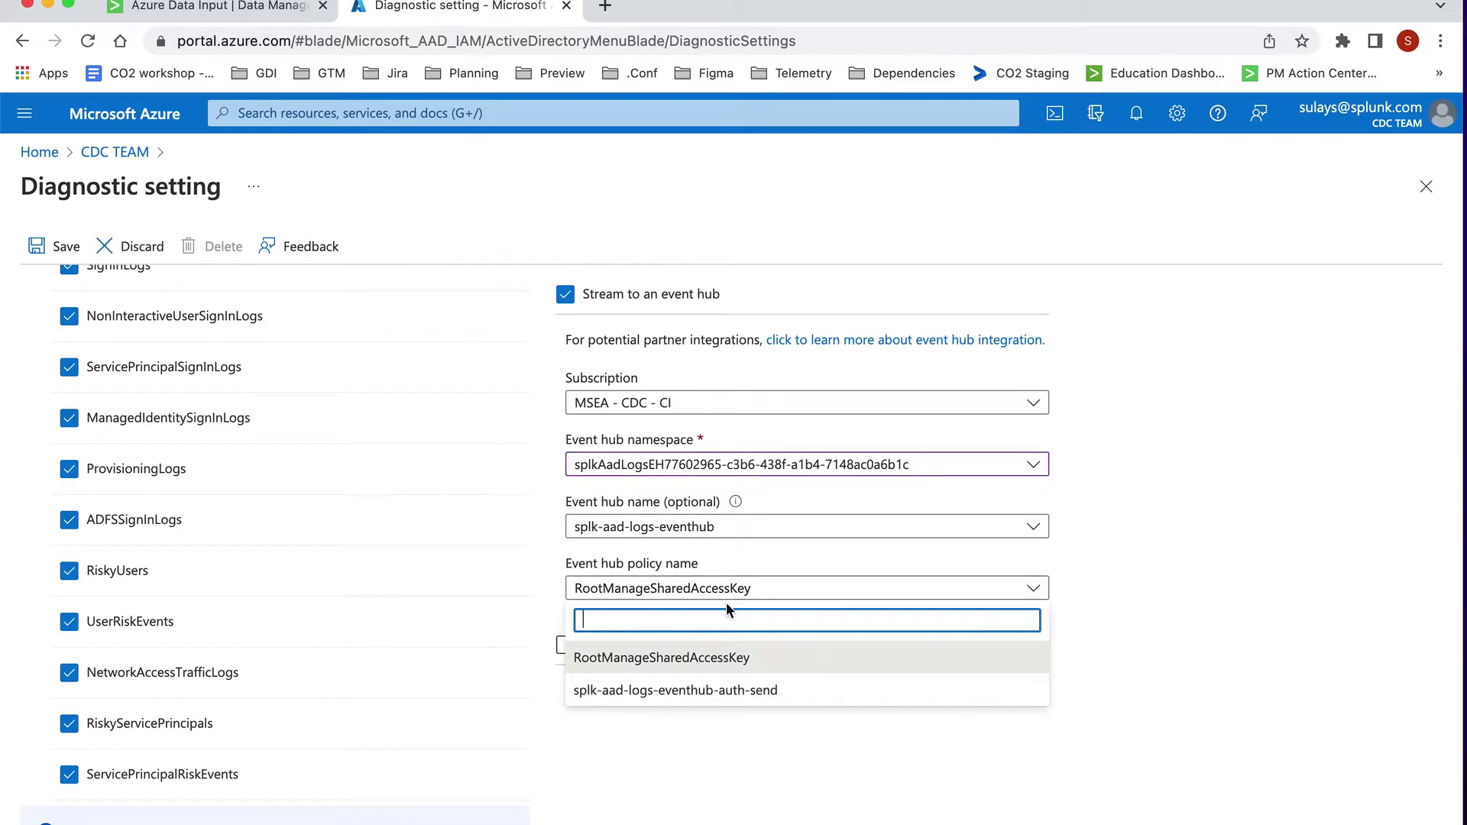
left_click(774, 690)
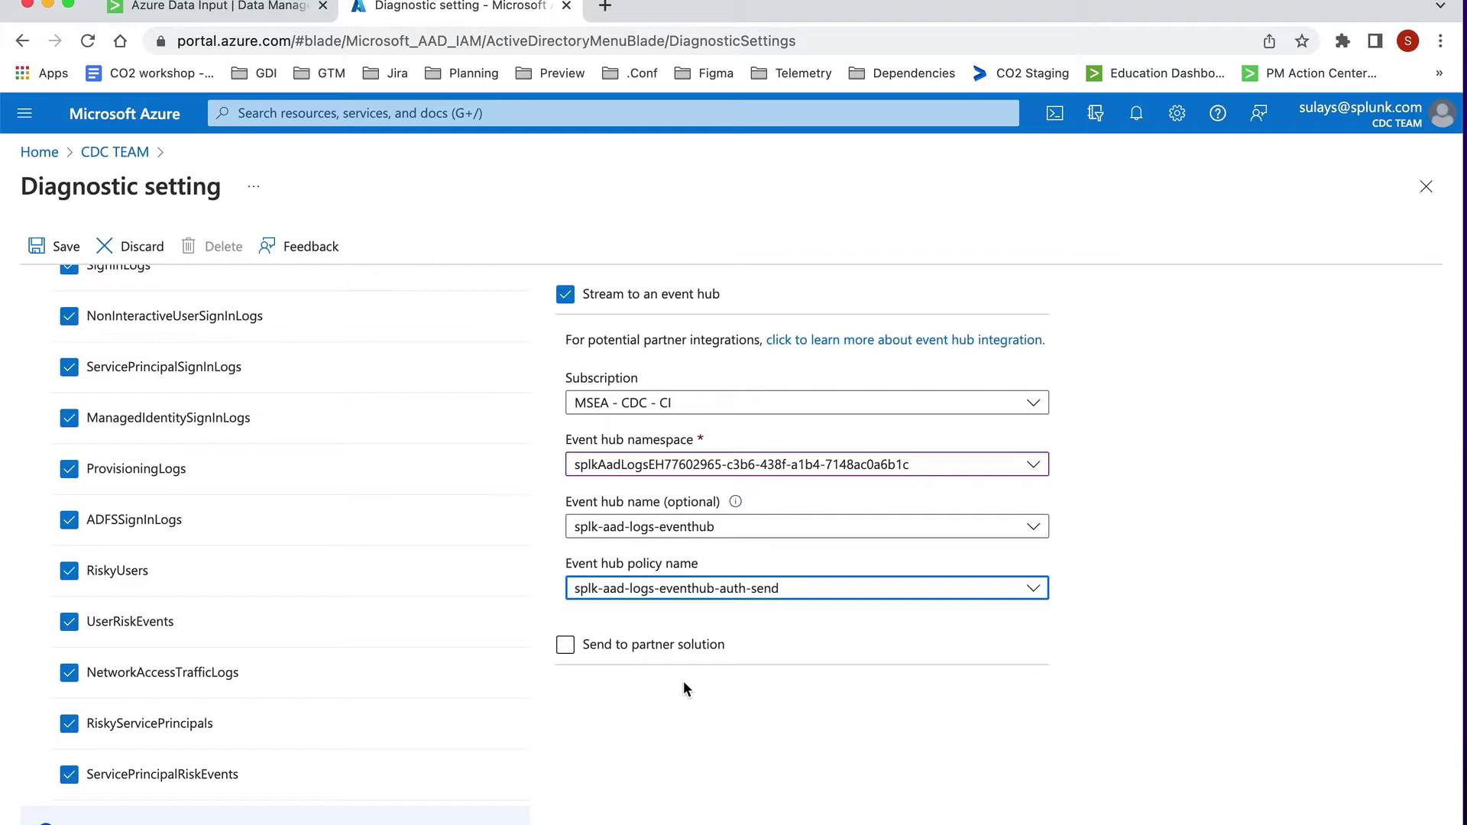
left_click(63, 249)
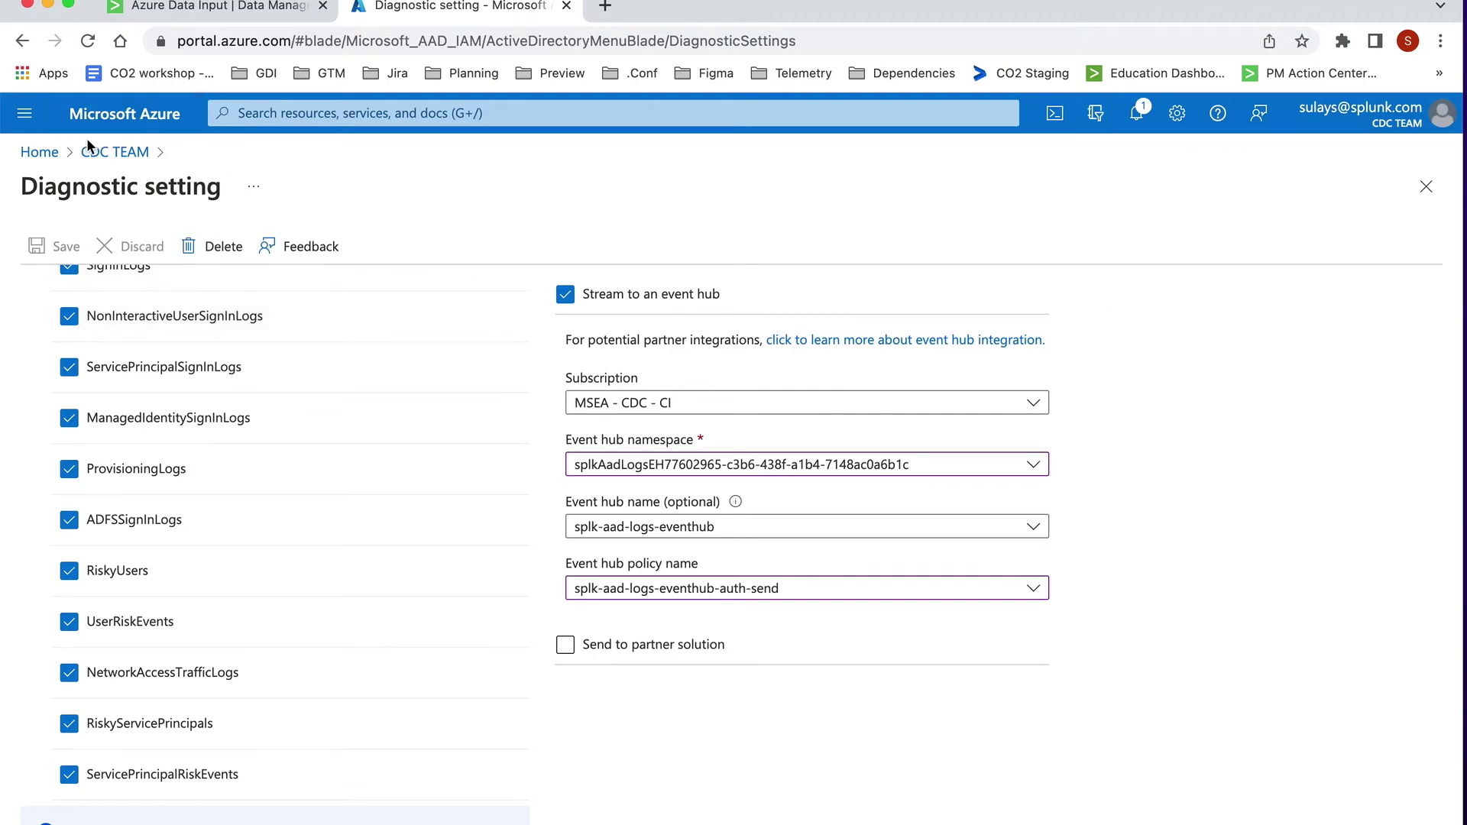
left_click(48, 154)
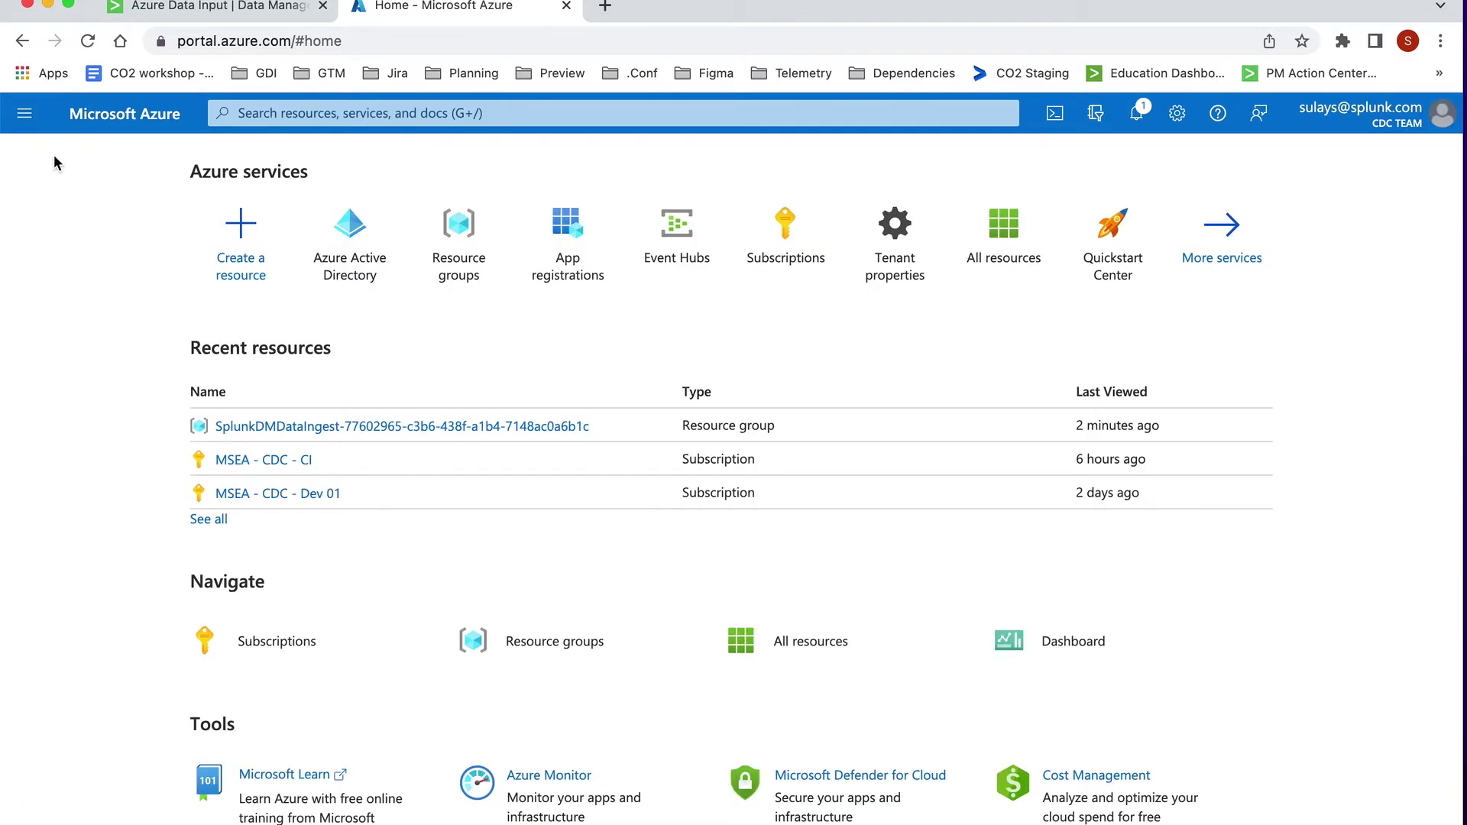
Step: Finish the Data Manager setup, open the input's monitoring page, and refresh its status
left_click(186, 13)
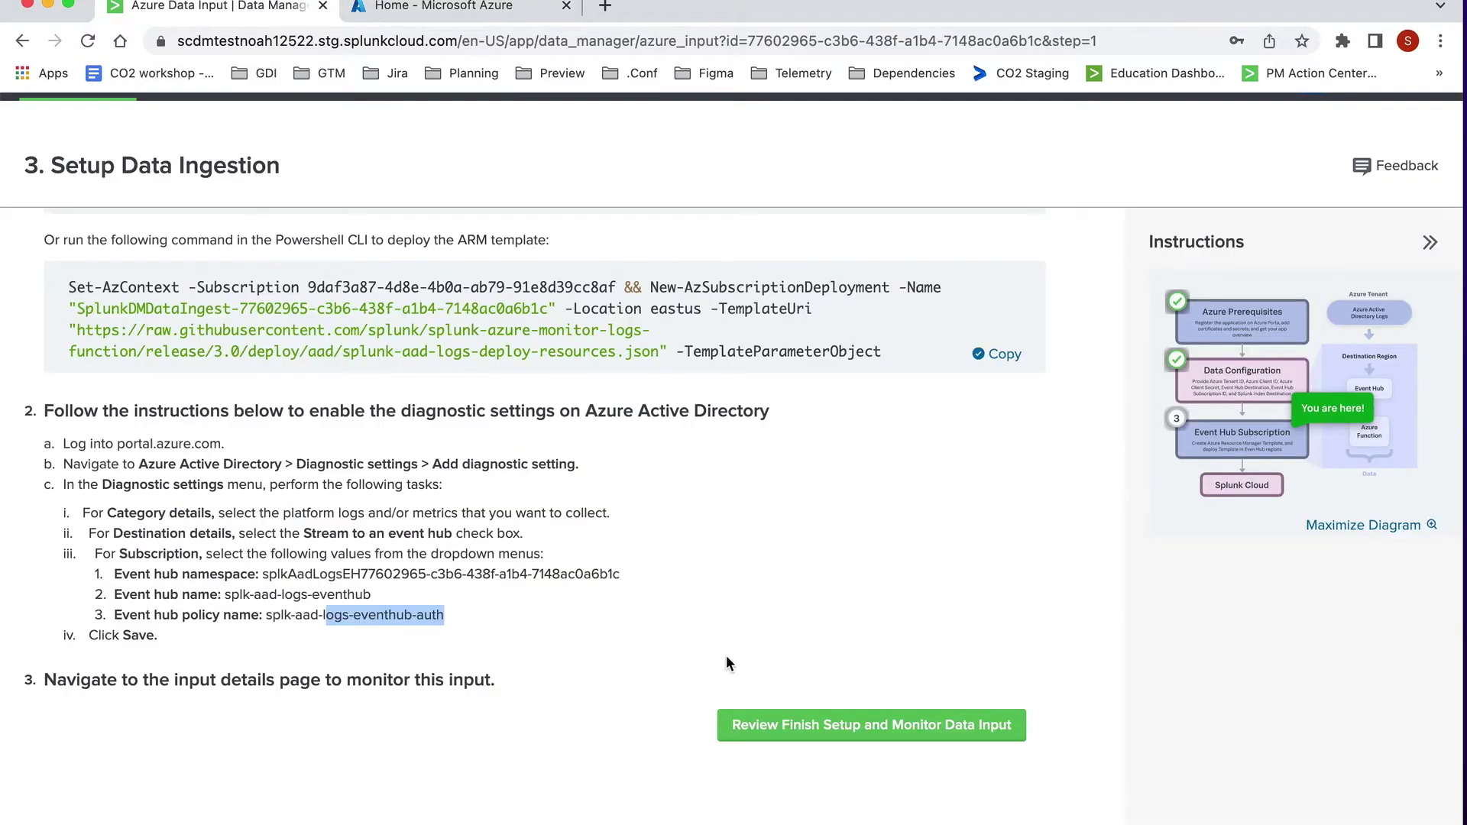
left_click(881, 735)
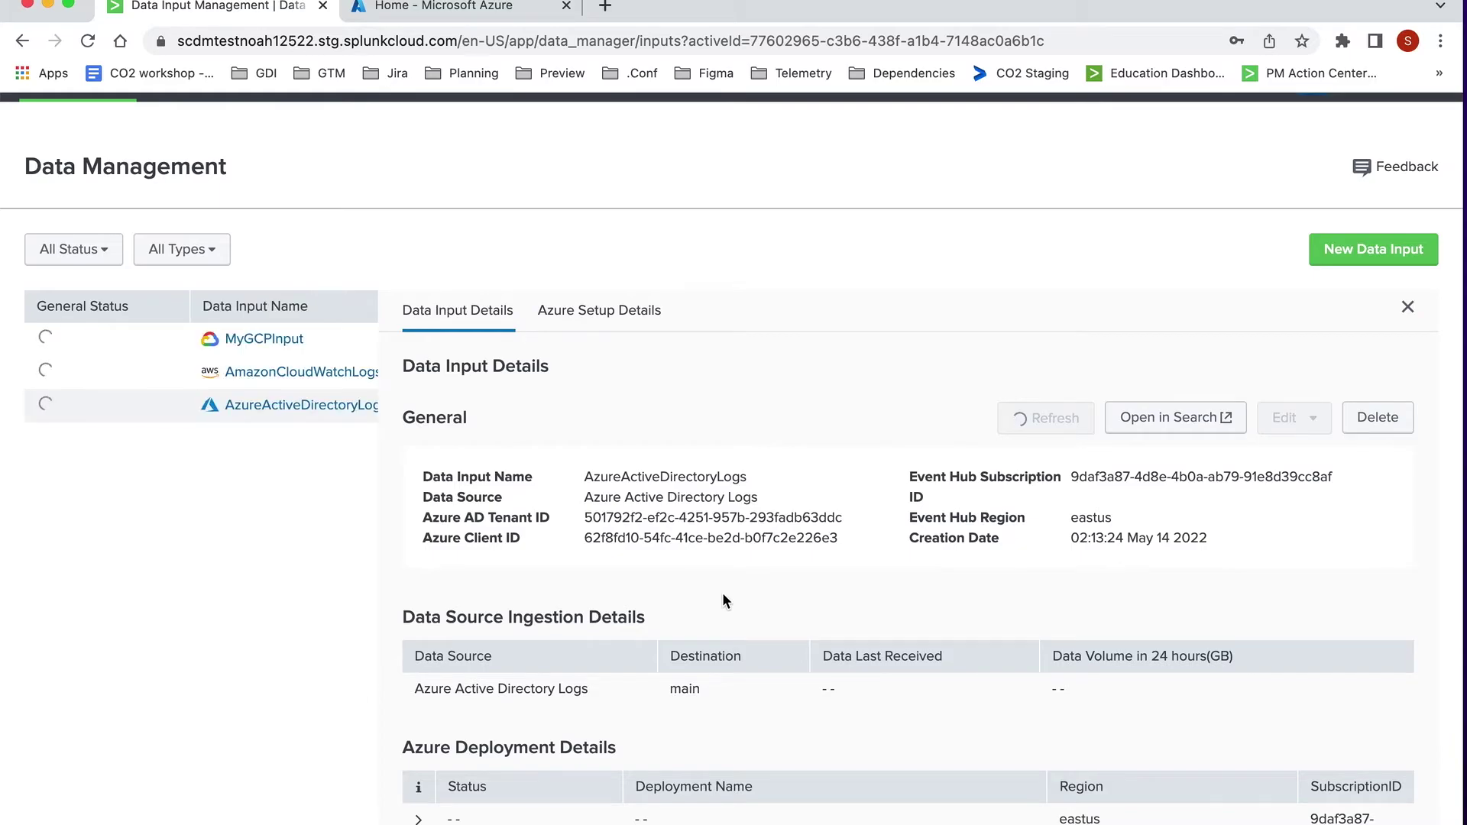
scroll(722, 593, "down", 2)
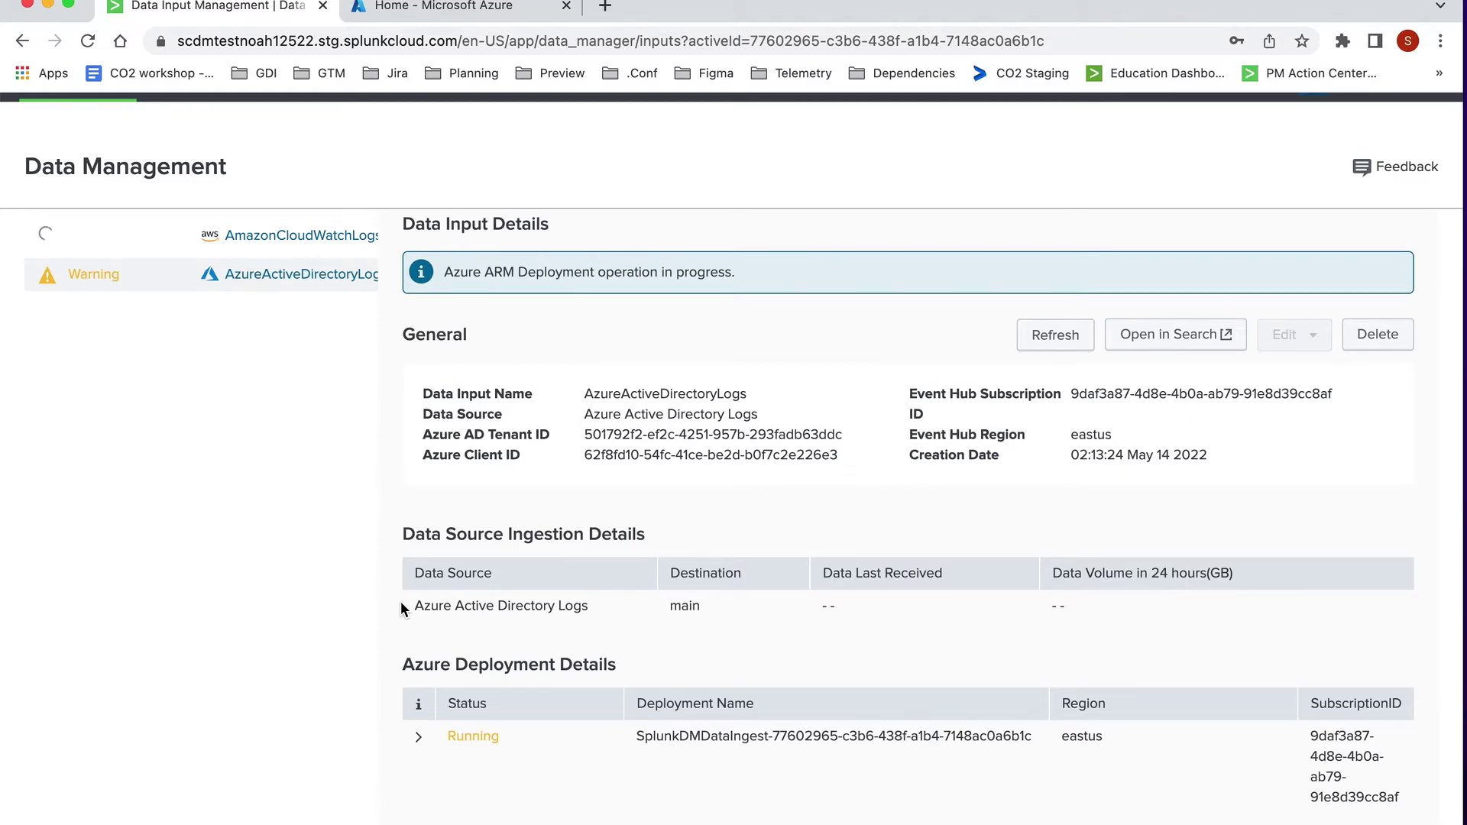
left_click(421, 740)
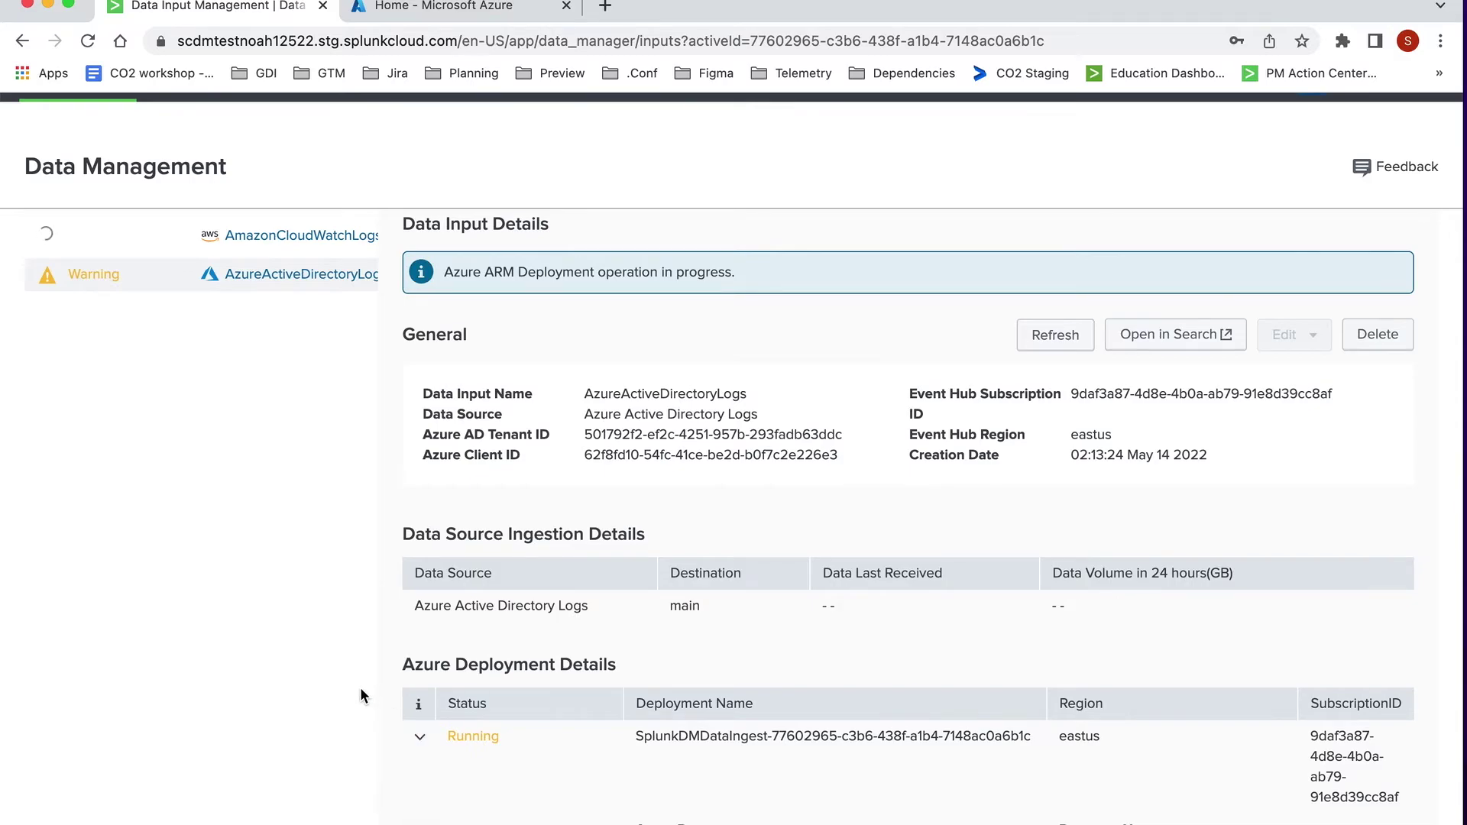
scroll(360, 687, "down", 1)
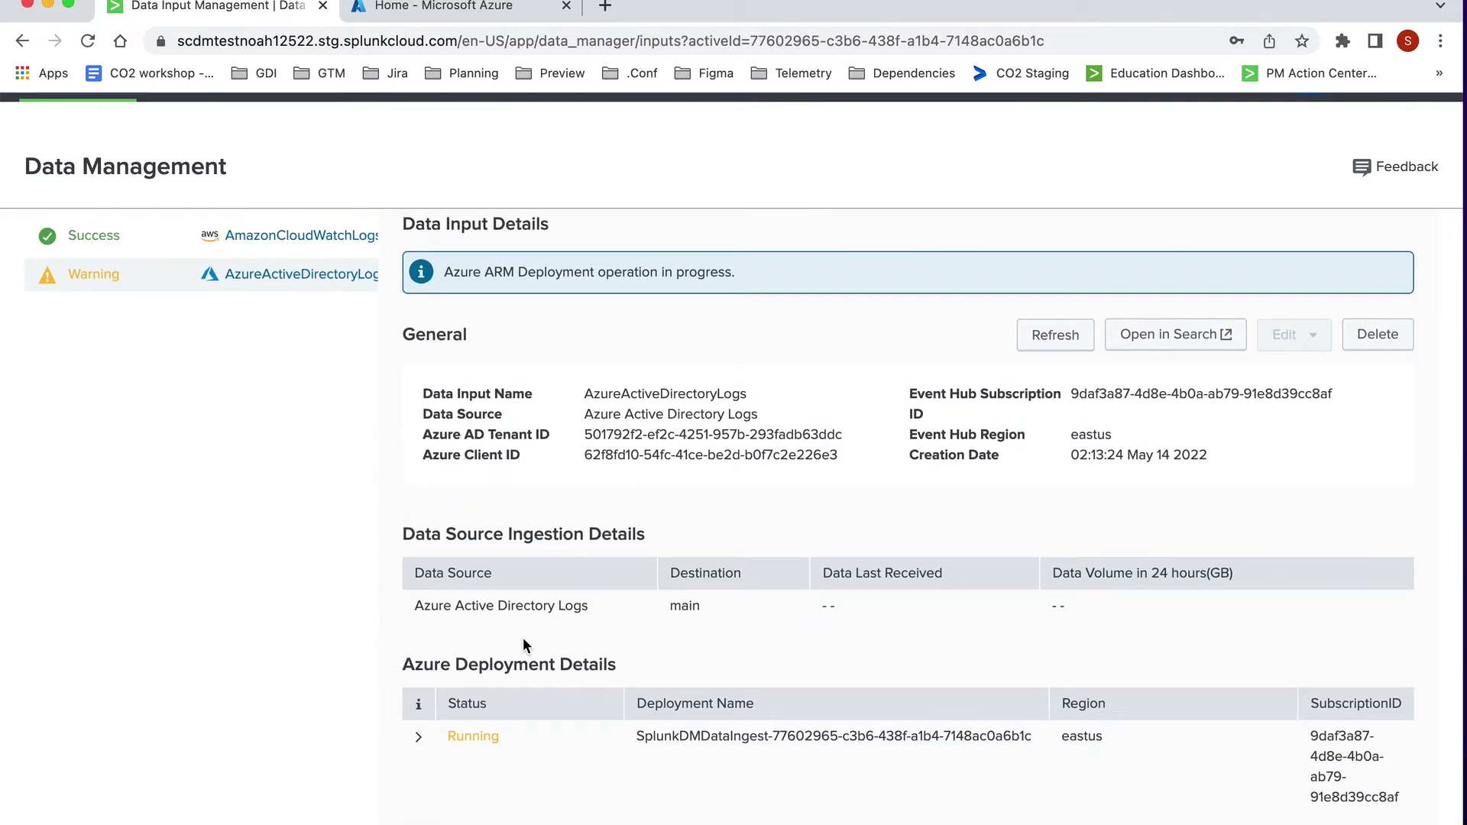
left_click(1055, 334)
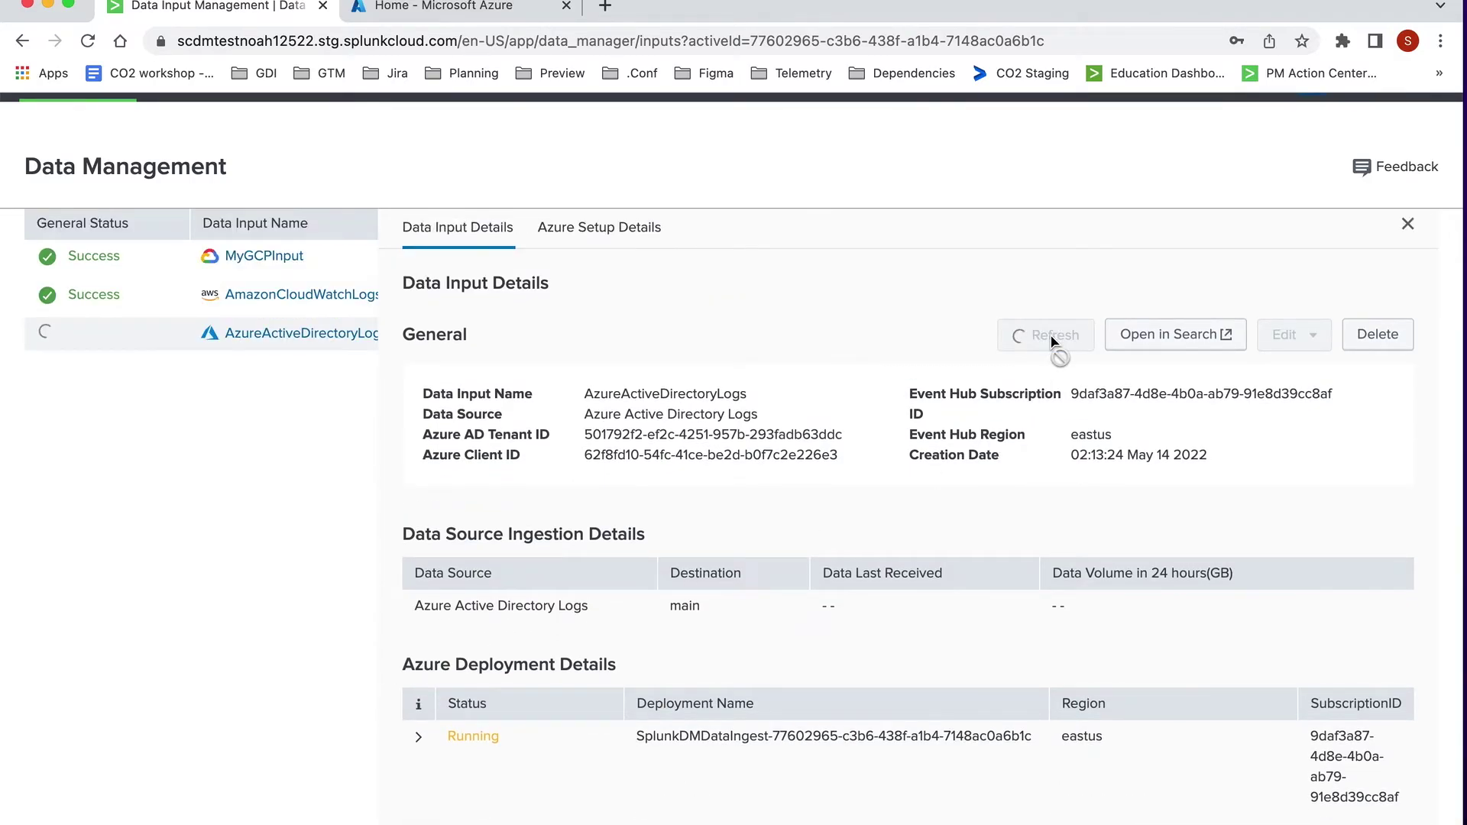
Step: Expand the succeeded AzureActiveDirectoryLogs deployment and review its resources, all marked FOUND
scroll(761, 453, "down", 2)
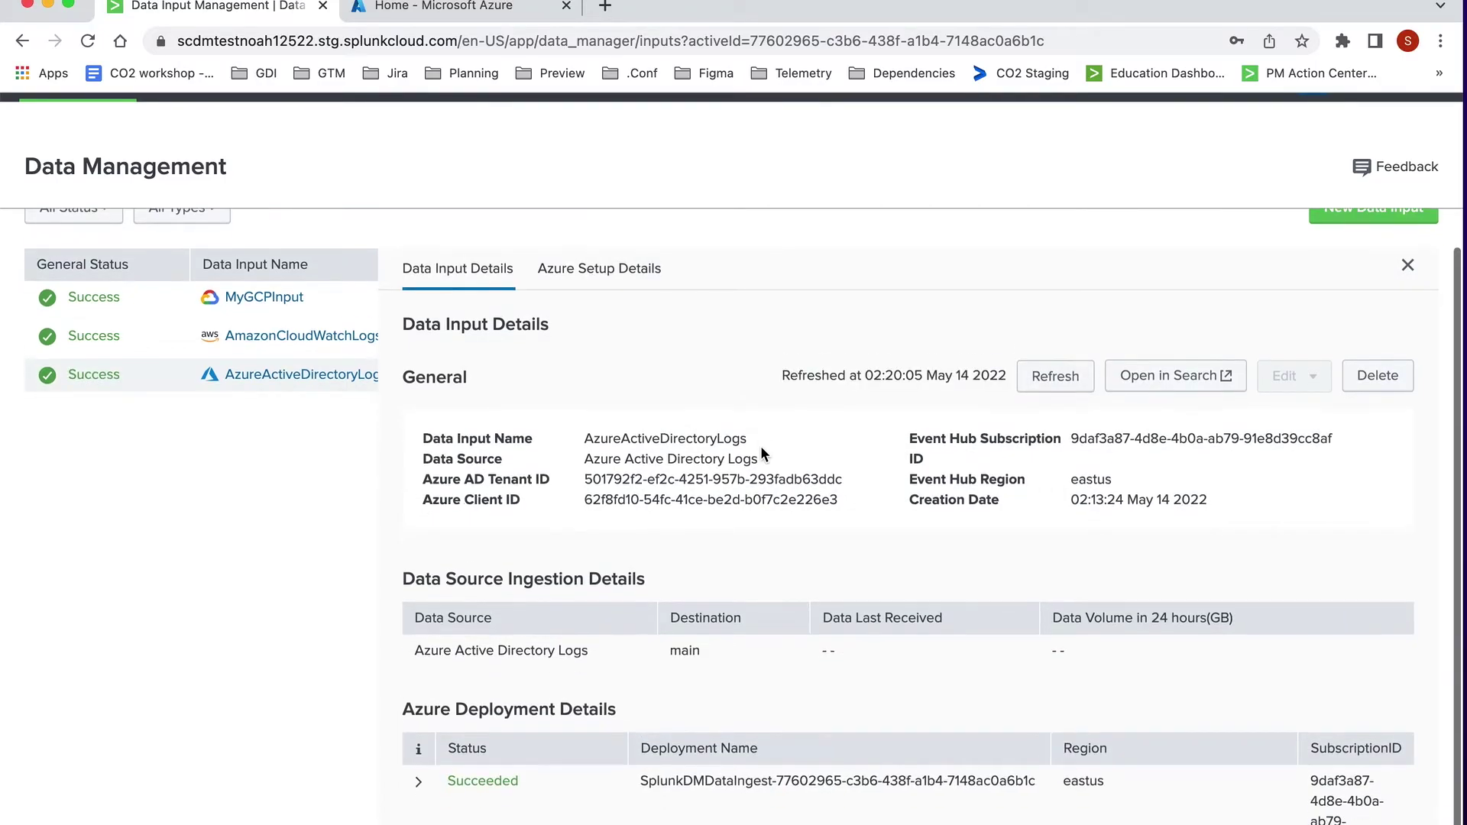
scroll(761, 453, "down", 1)
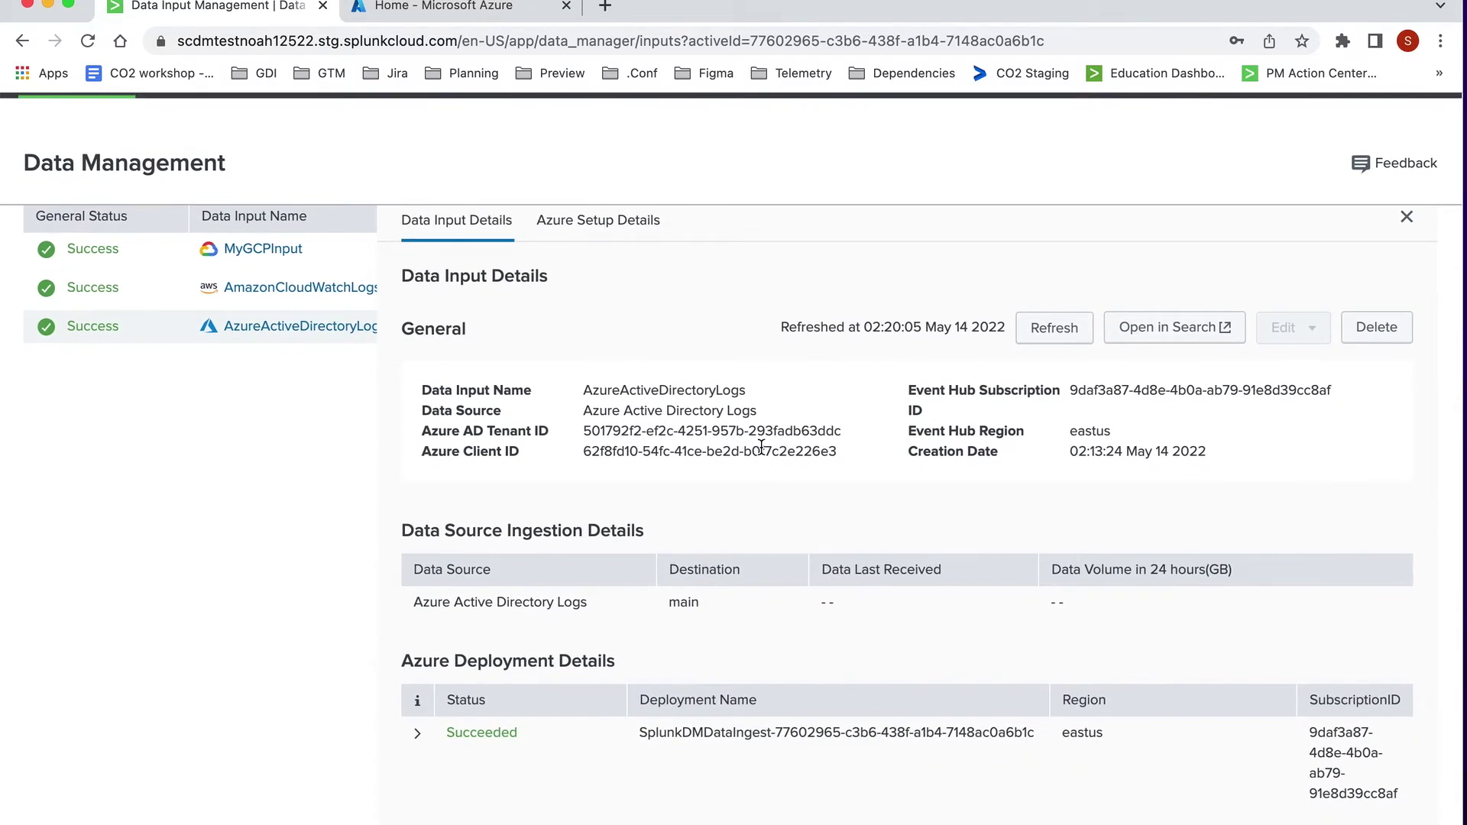
left_click(417, 735)
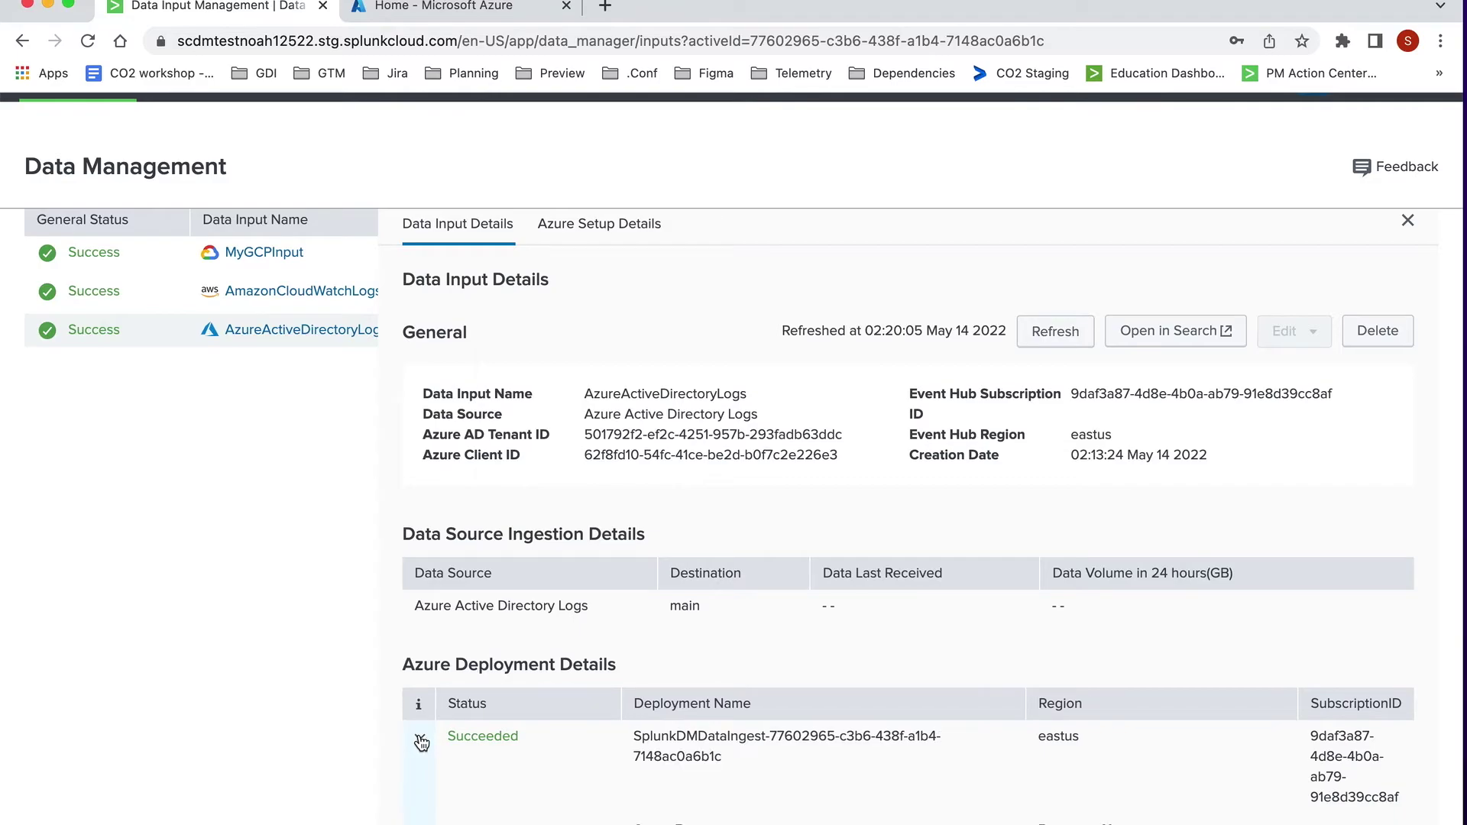
scroll(310, 717, "down", 6)
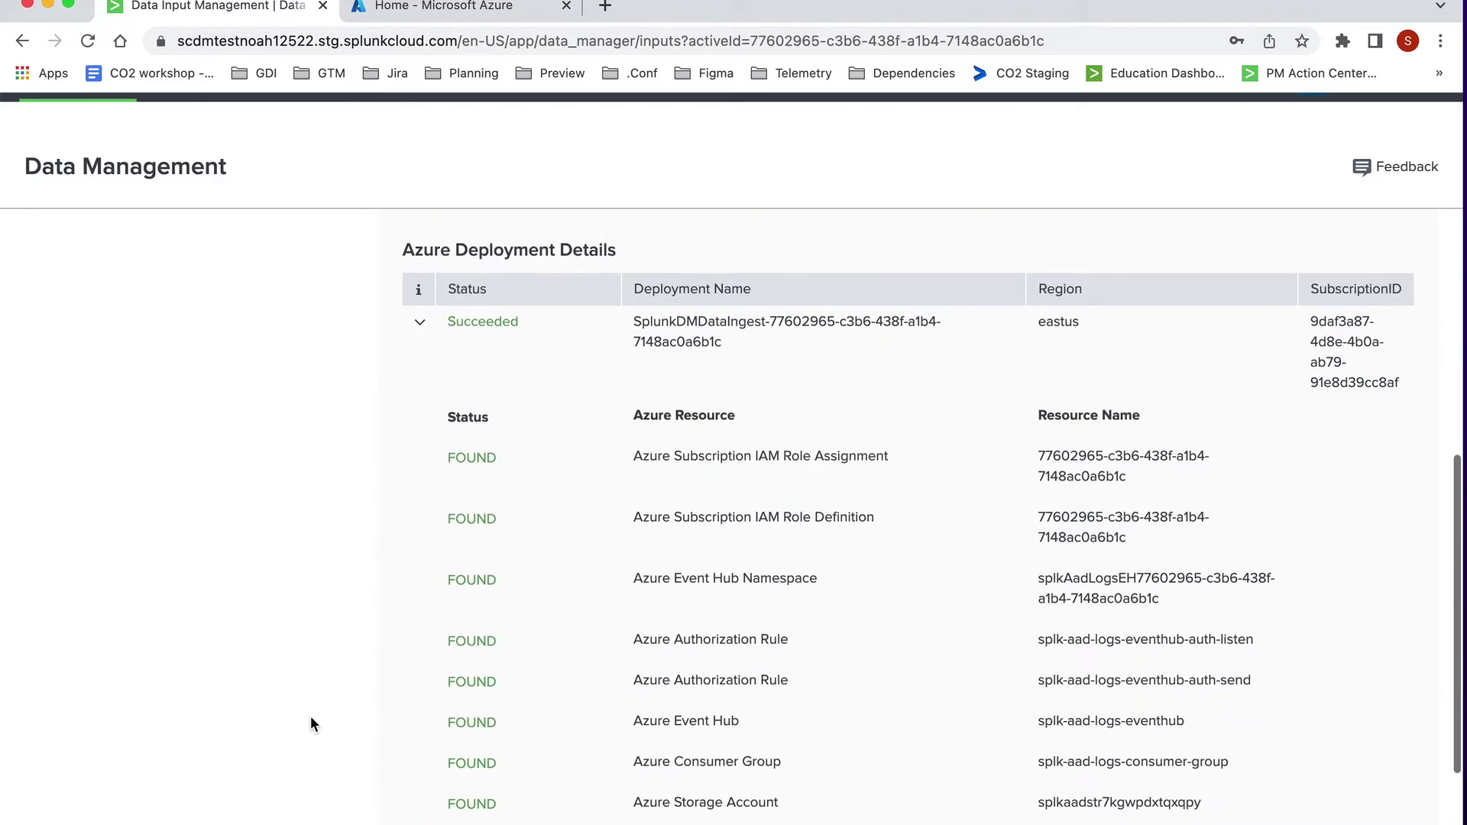
scroll(310, 717, "down", 2)
scroll(310, 716, "up", 7)
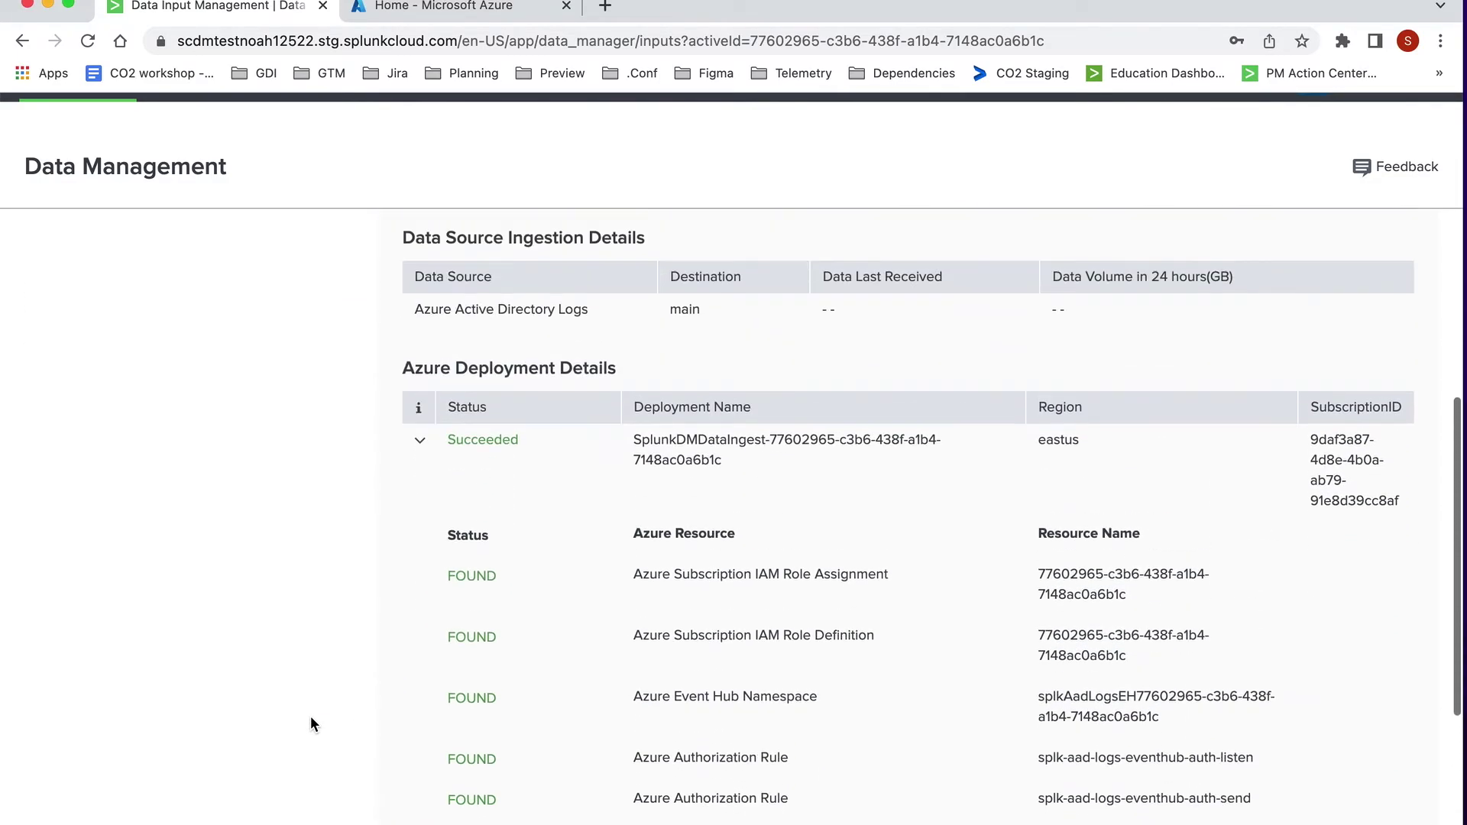
scroll(310, 716, "up", 3)
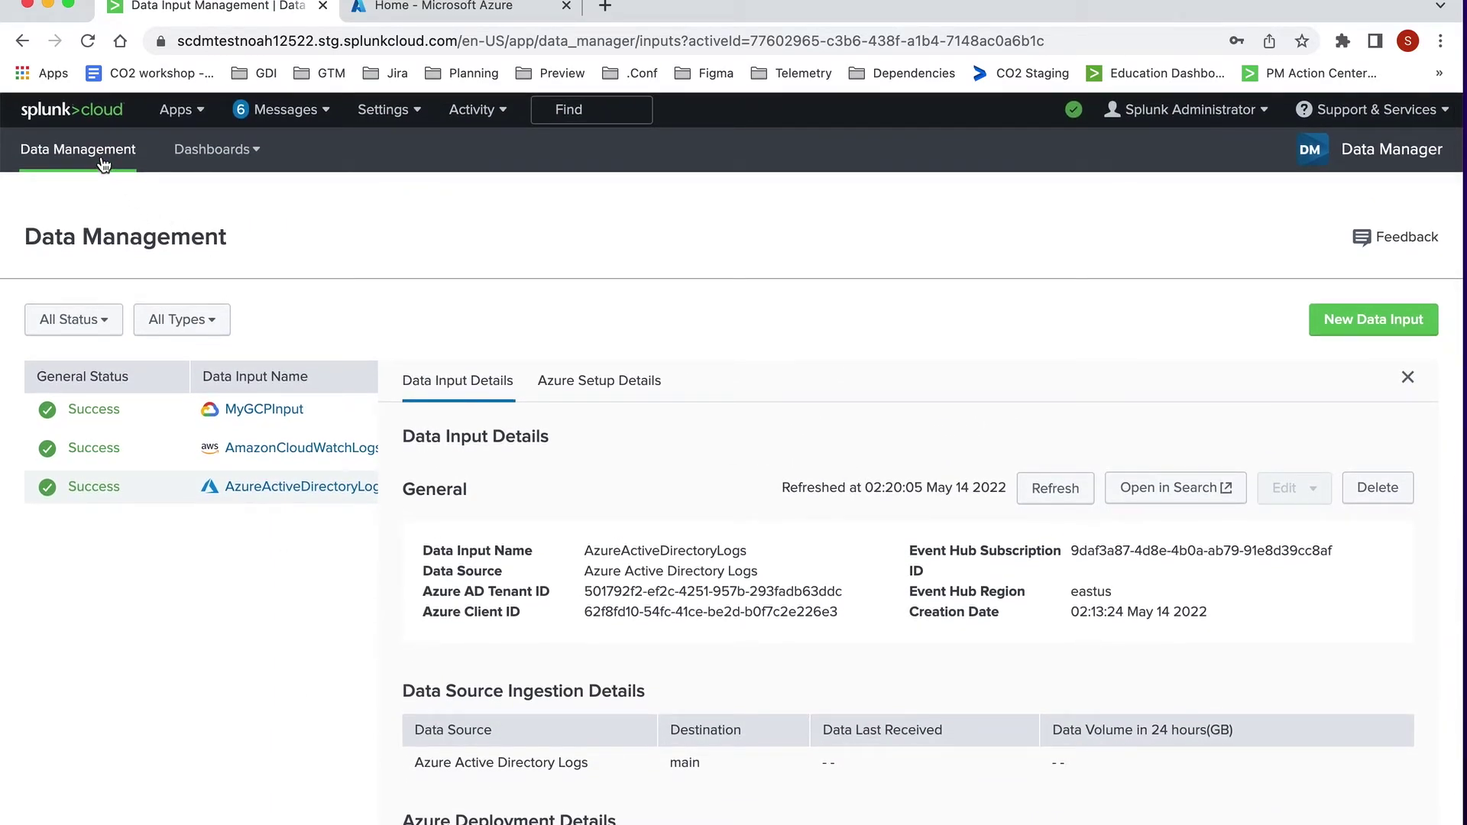
Step: Return to the Data Management inputs list, then switch to the Azure Home tab
left_click(104, 163)
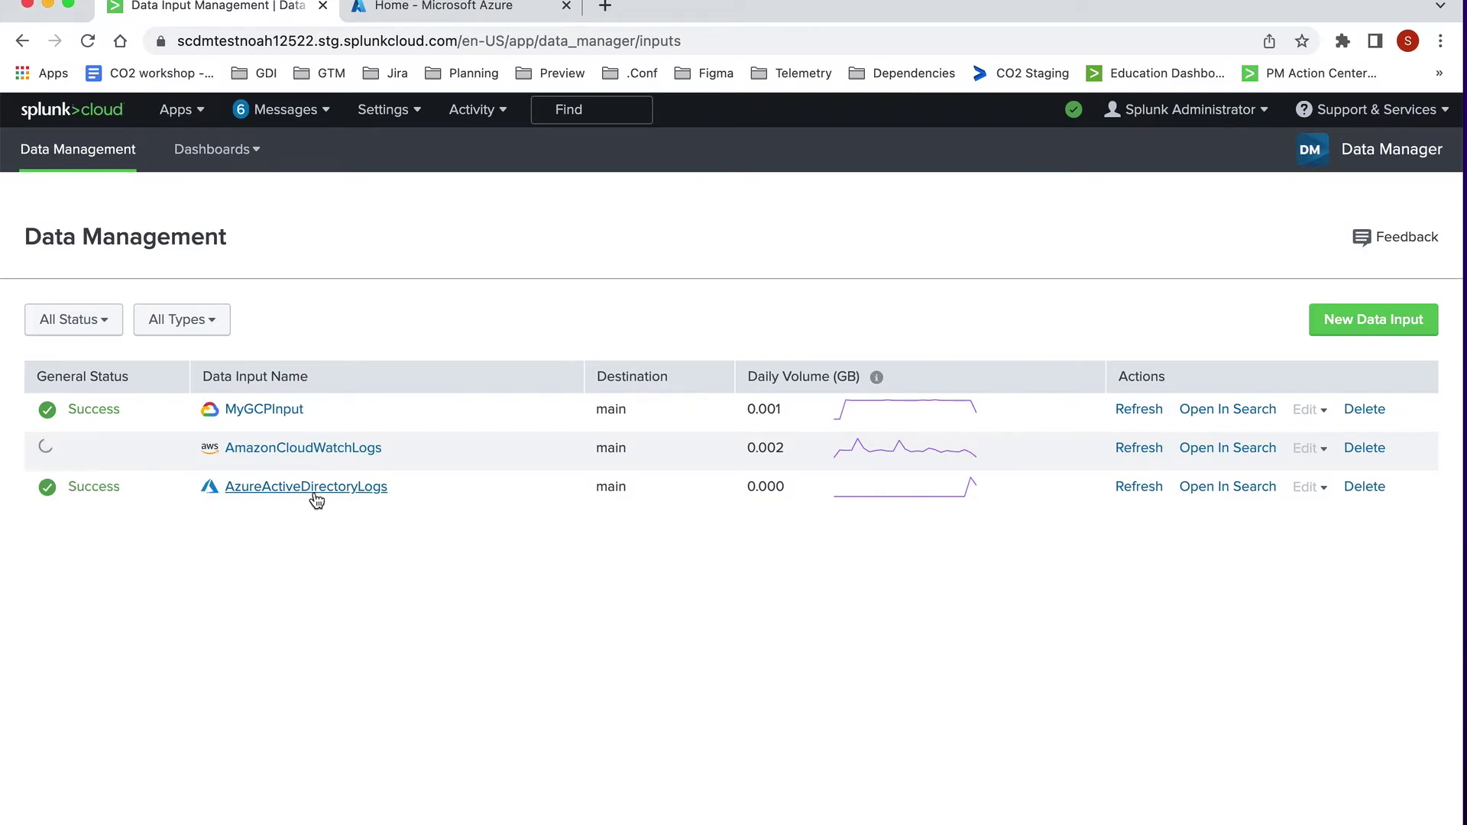
left_click(456, 15)
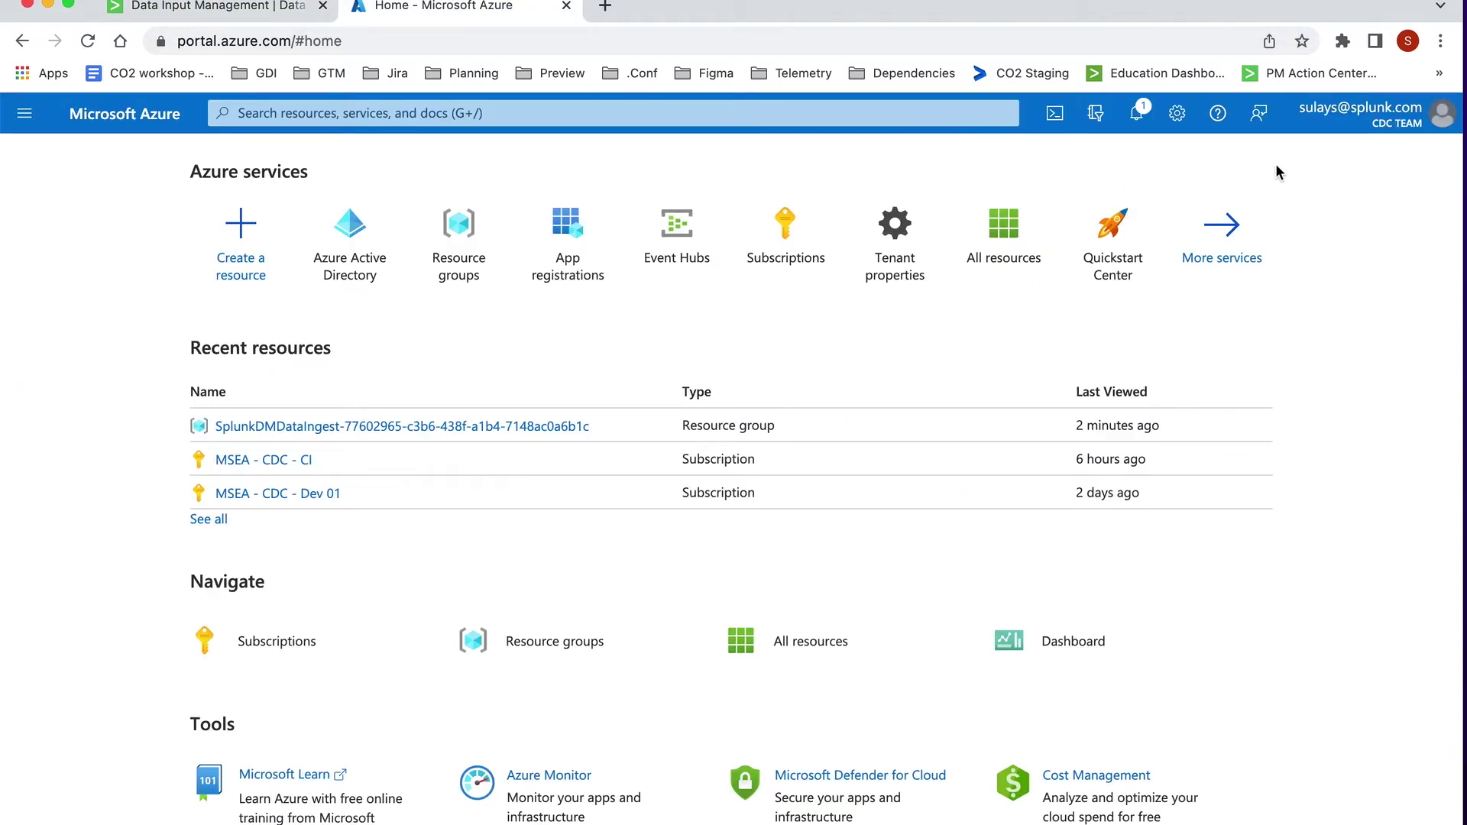
Step: Sign out of Azure, load portal.azure.com/#home, and sign back in with the same account
left_click(1338, 125)
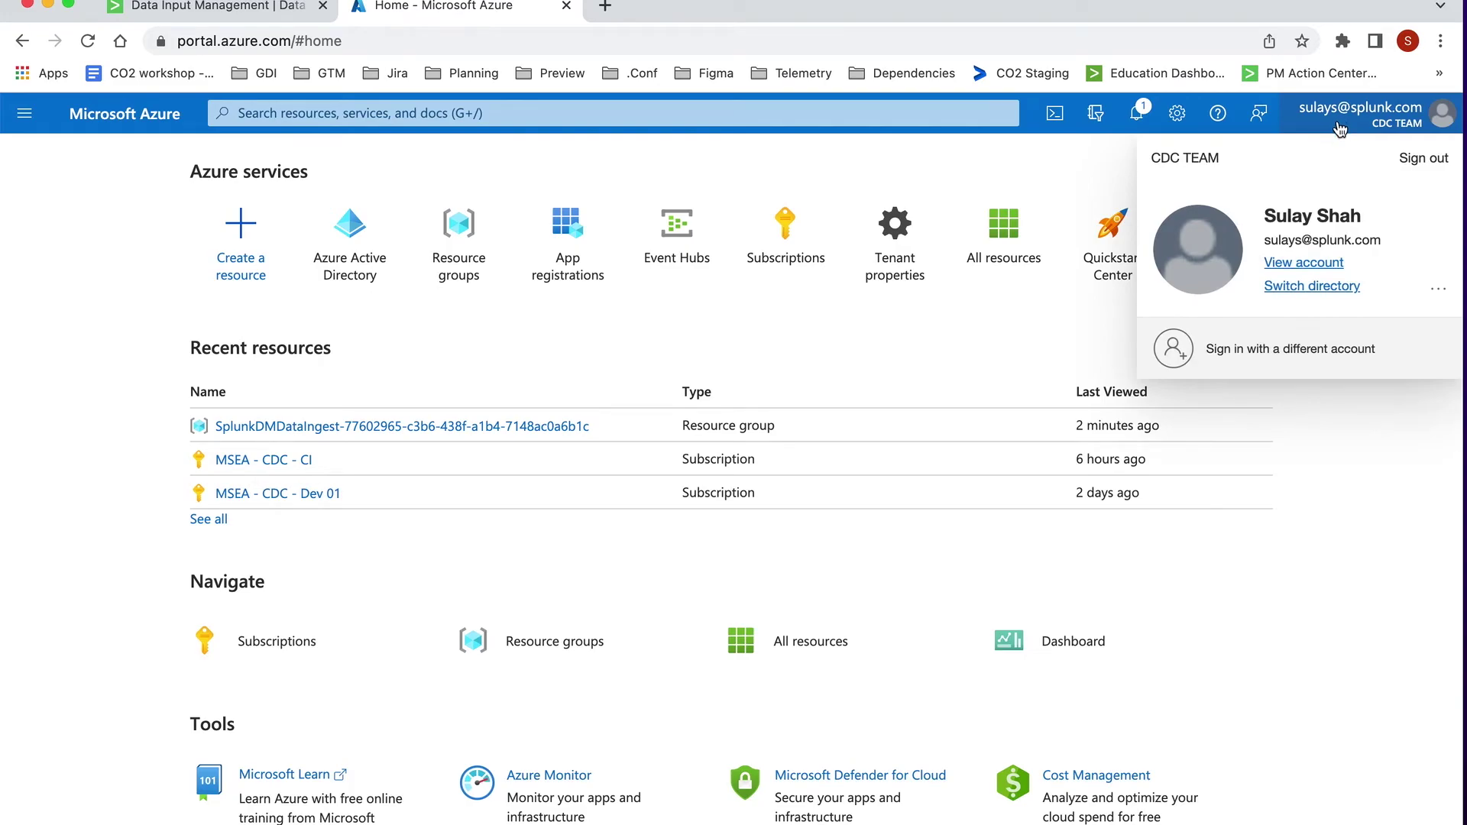
left_click(1425, 157)
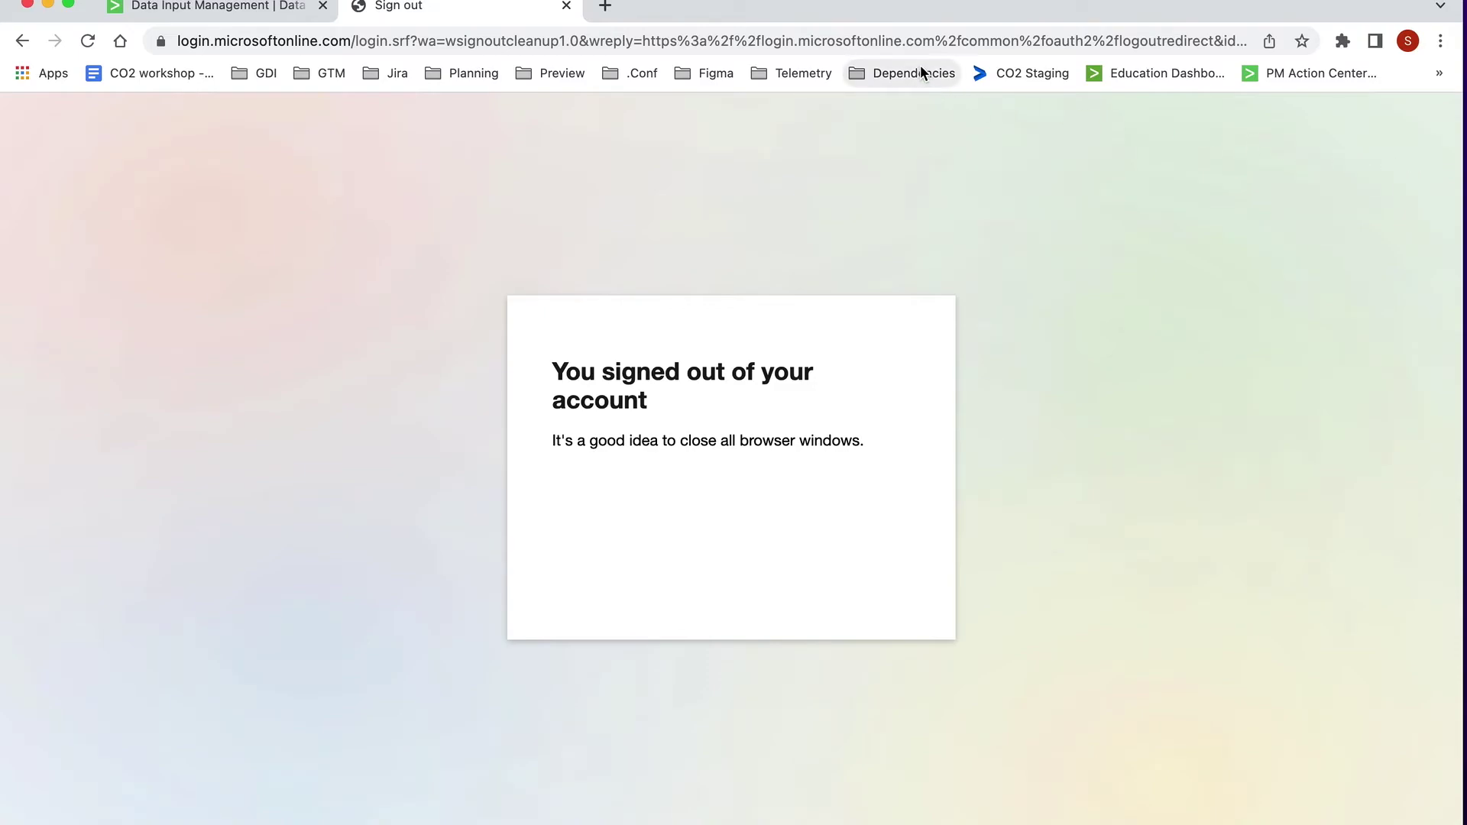
left_click(882, 41)
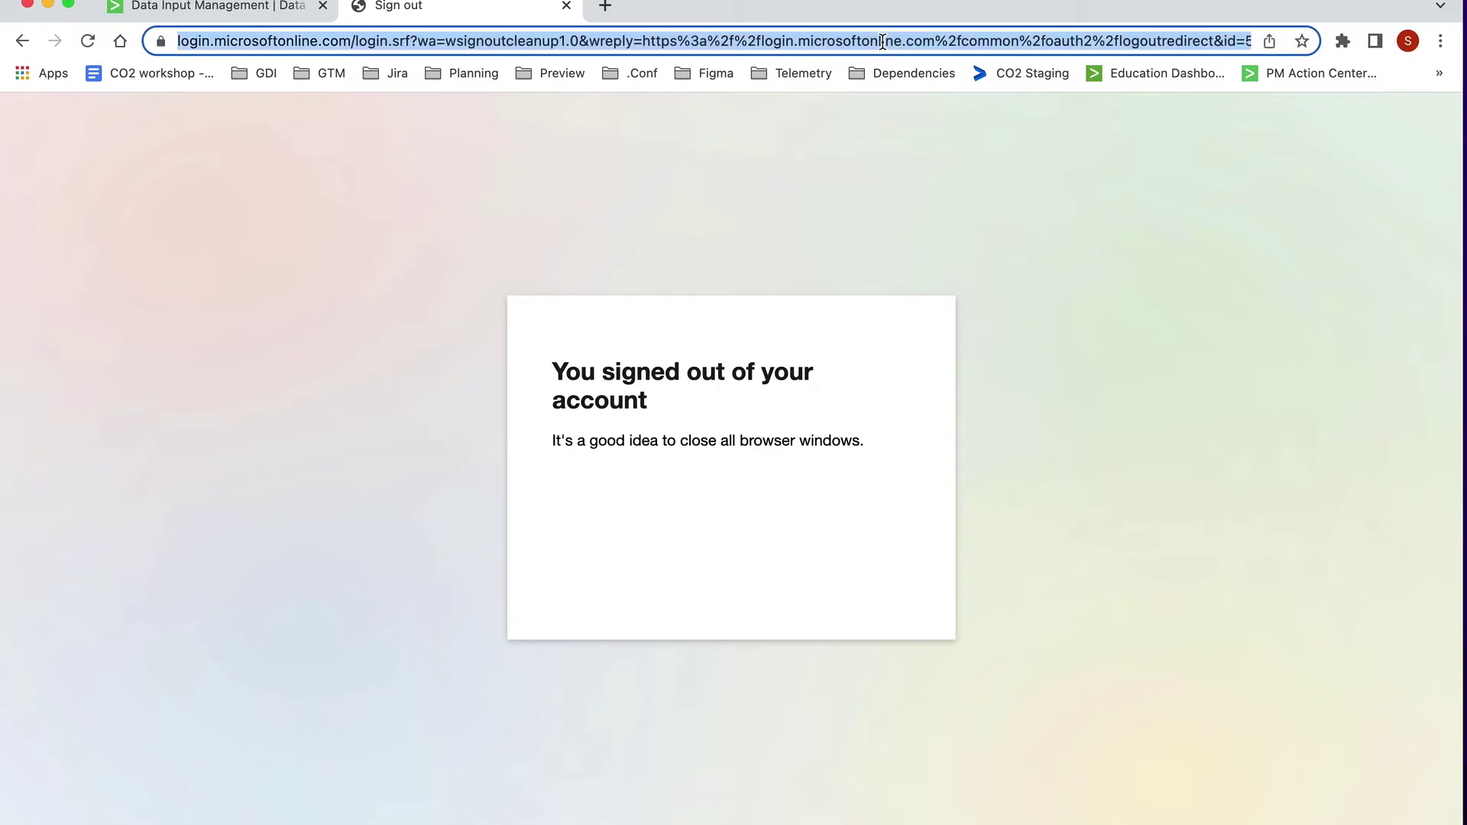
type("portal.azure.com/#home")
key("Return")
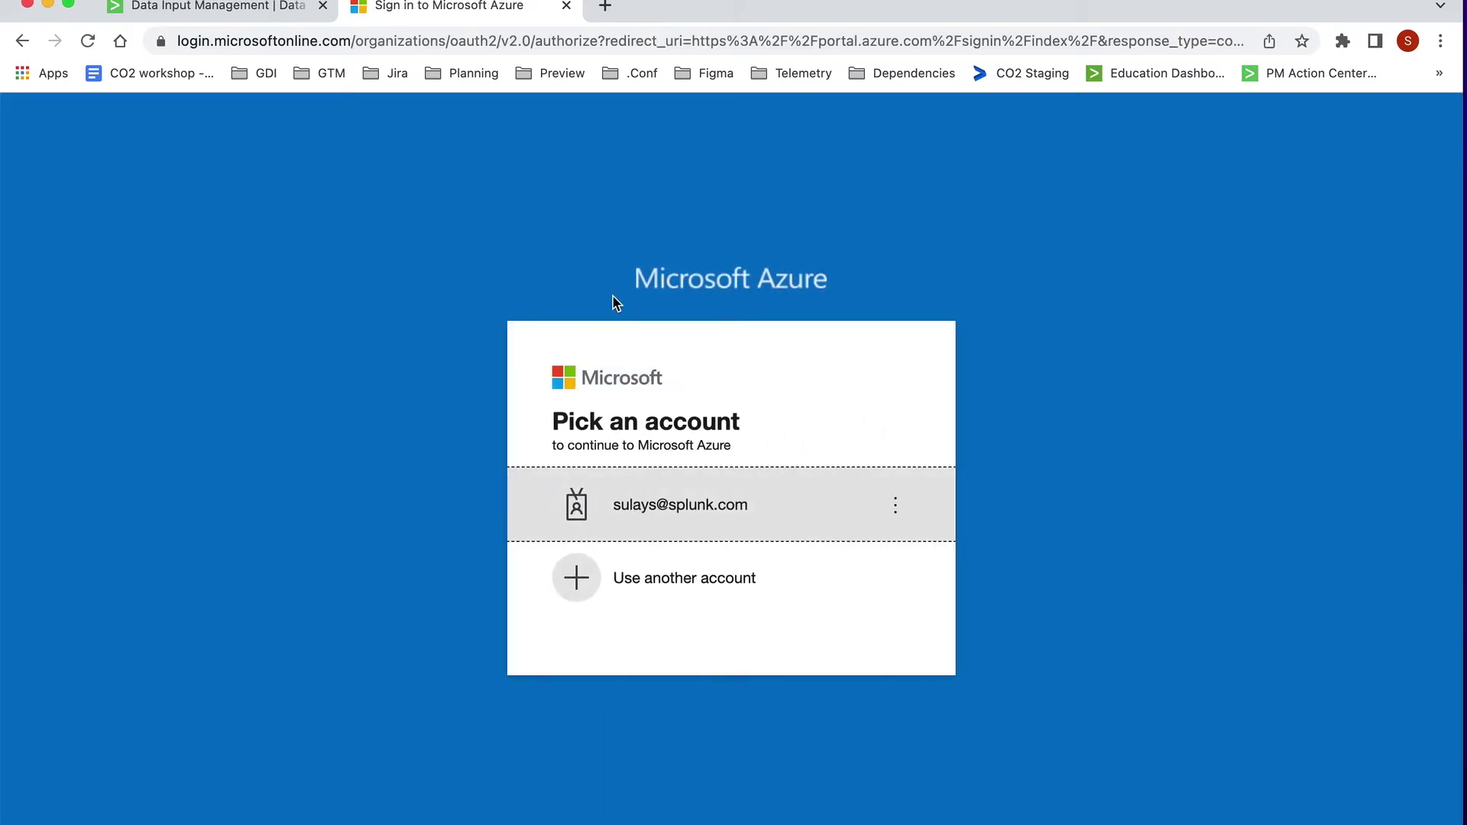
left_click(664, 500)
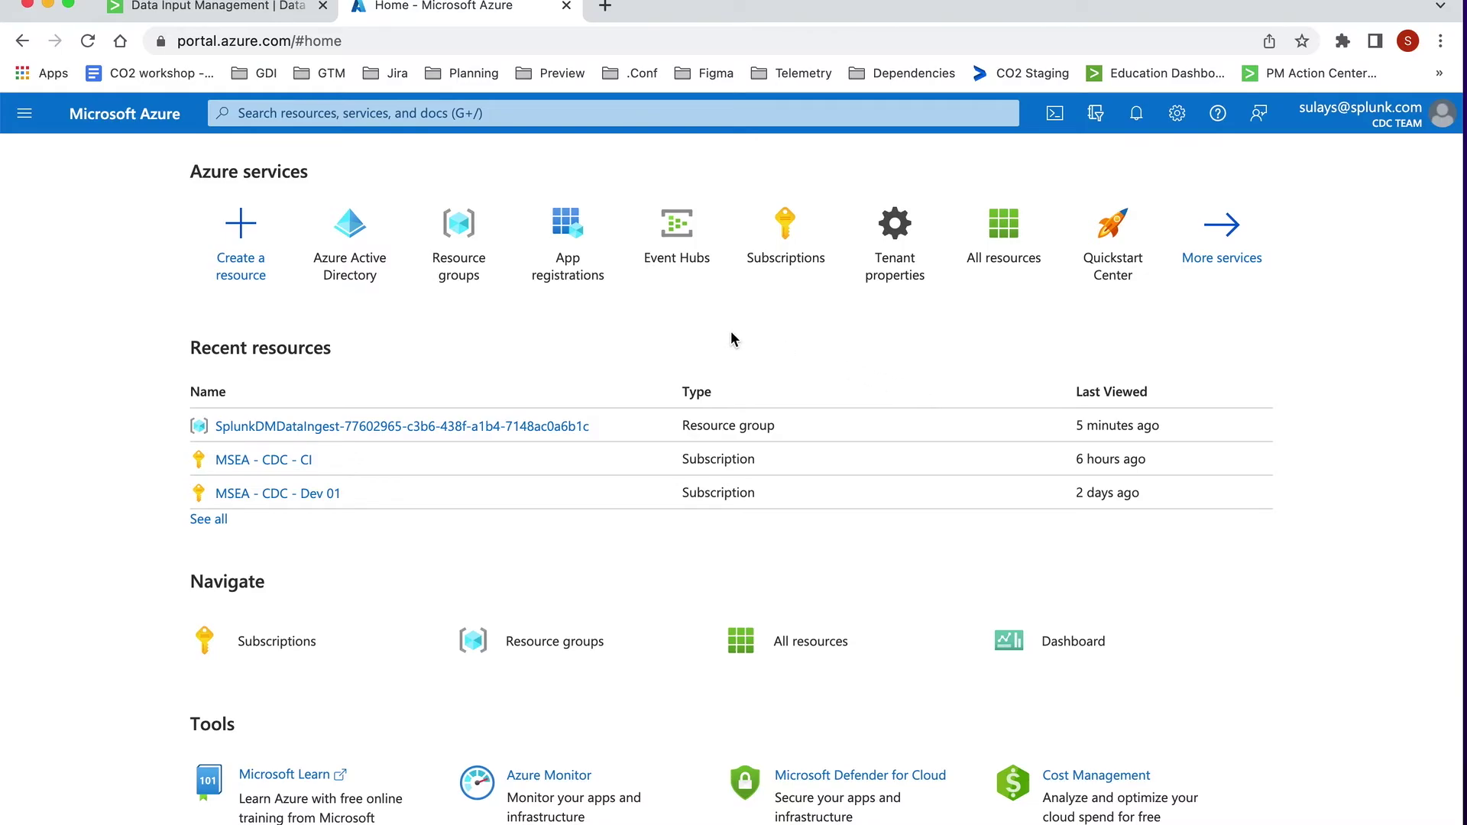
Step: Open the AzureActiveDirectoryLogs input in Search and browse the 25 returned sign-in events
left_click(213, 10)
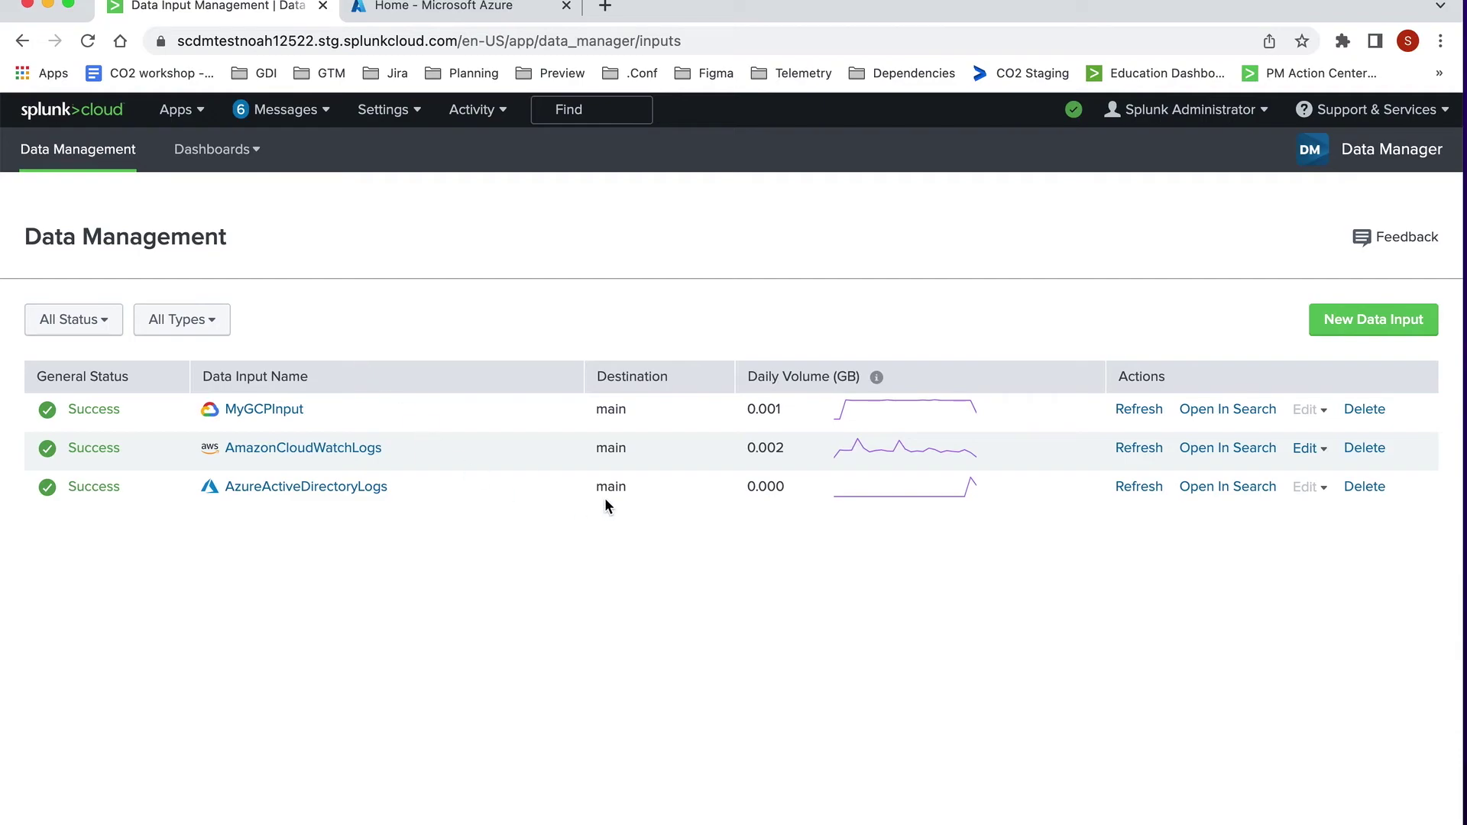
left_click(1197, 494)
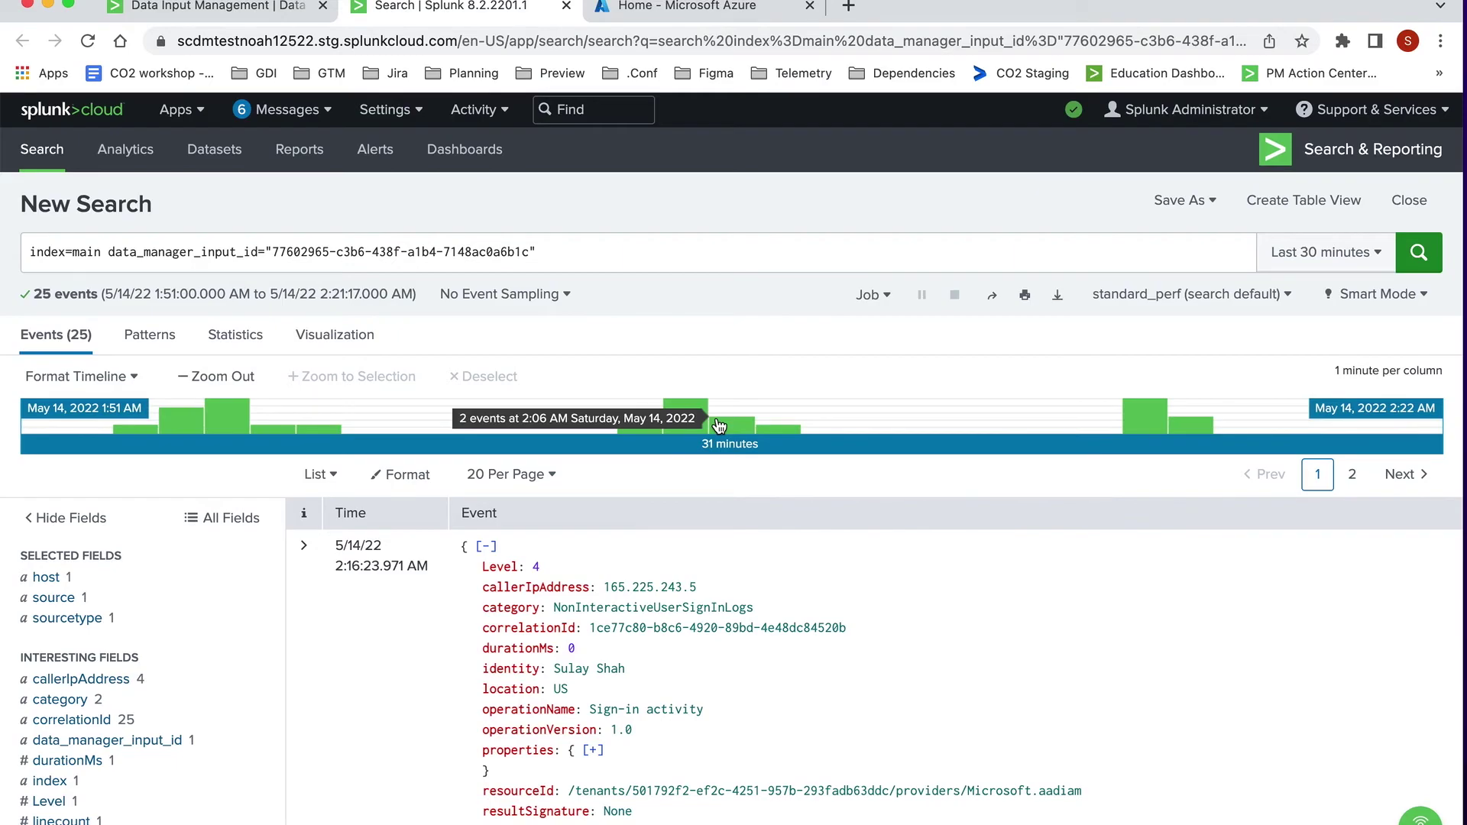
scroll(718, 424, "down", 3)
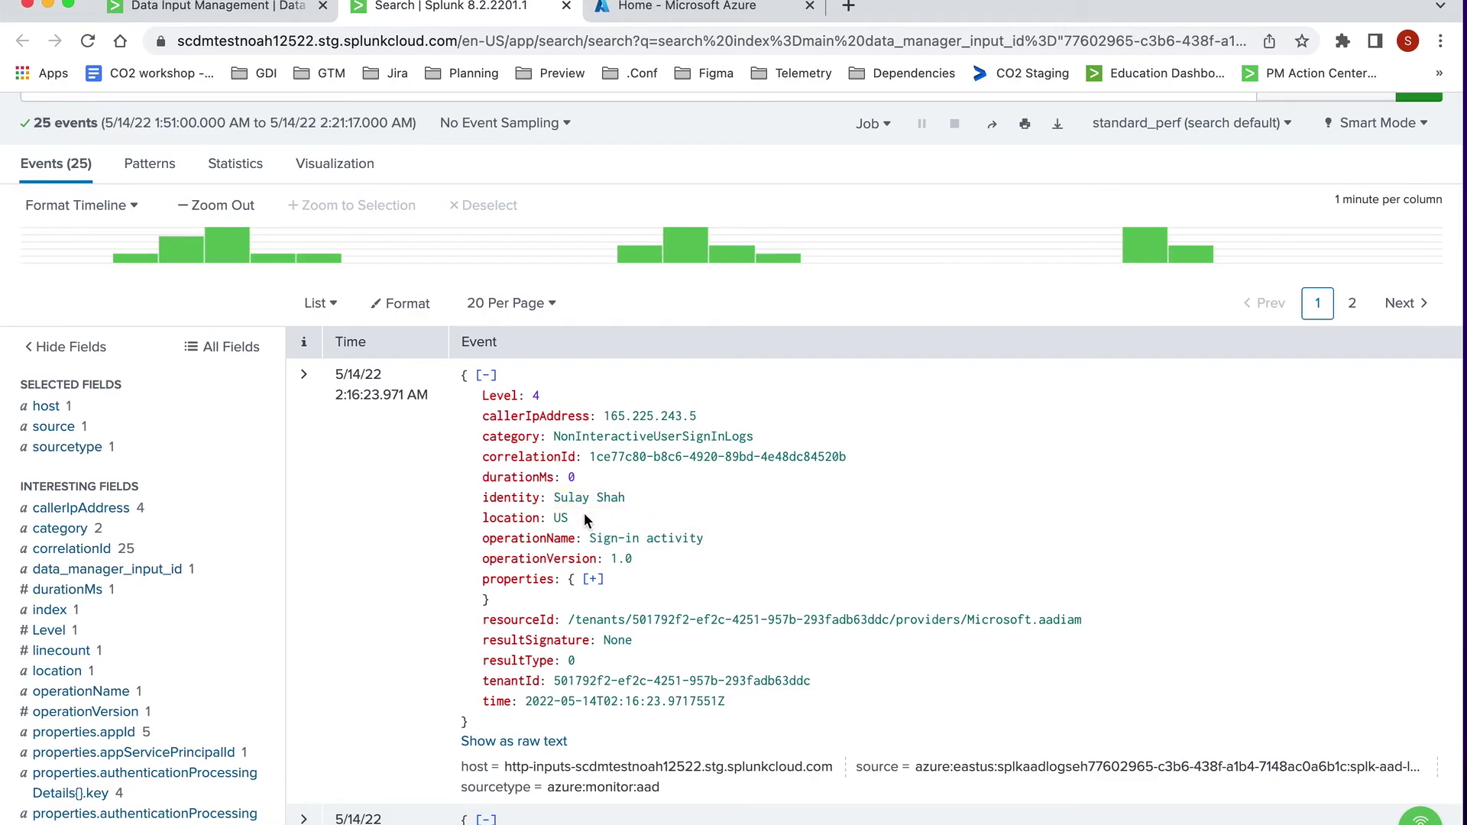
scroll(665, 539, "up", 1)
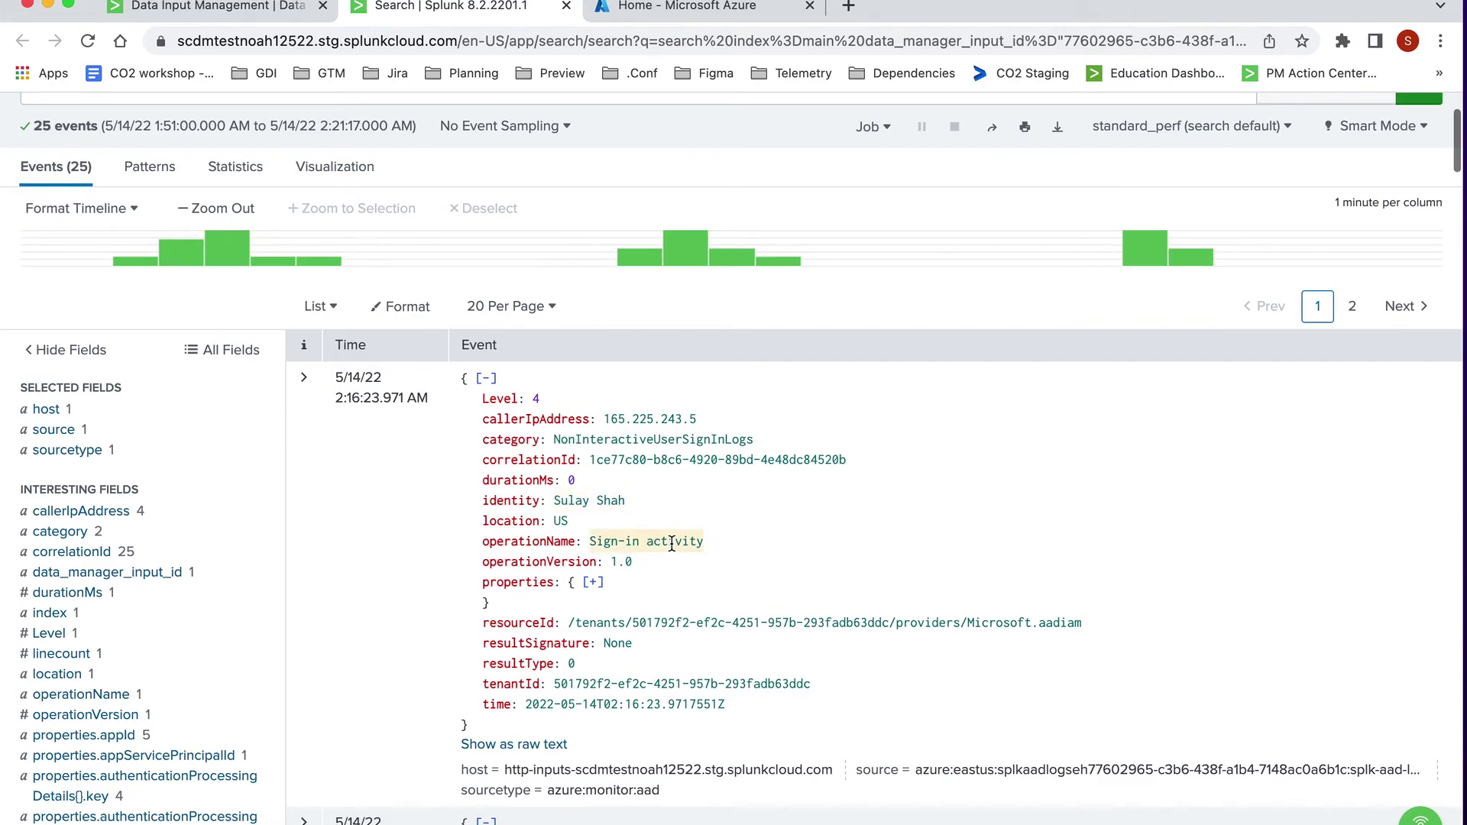
scroll(790, 547, "down", 3)
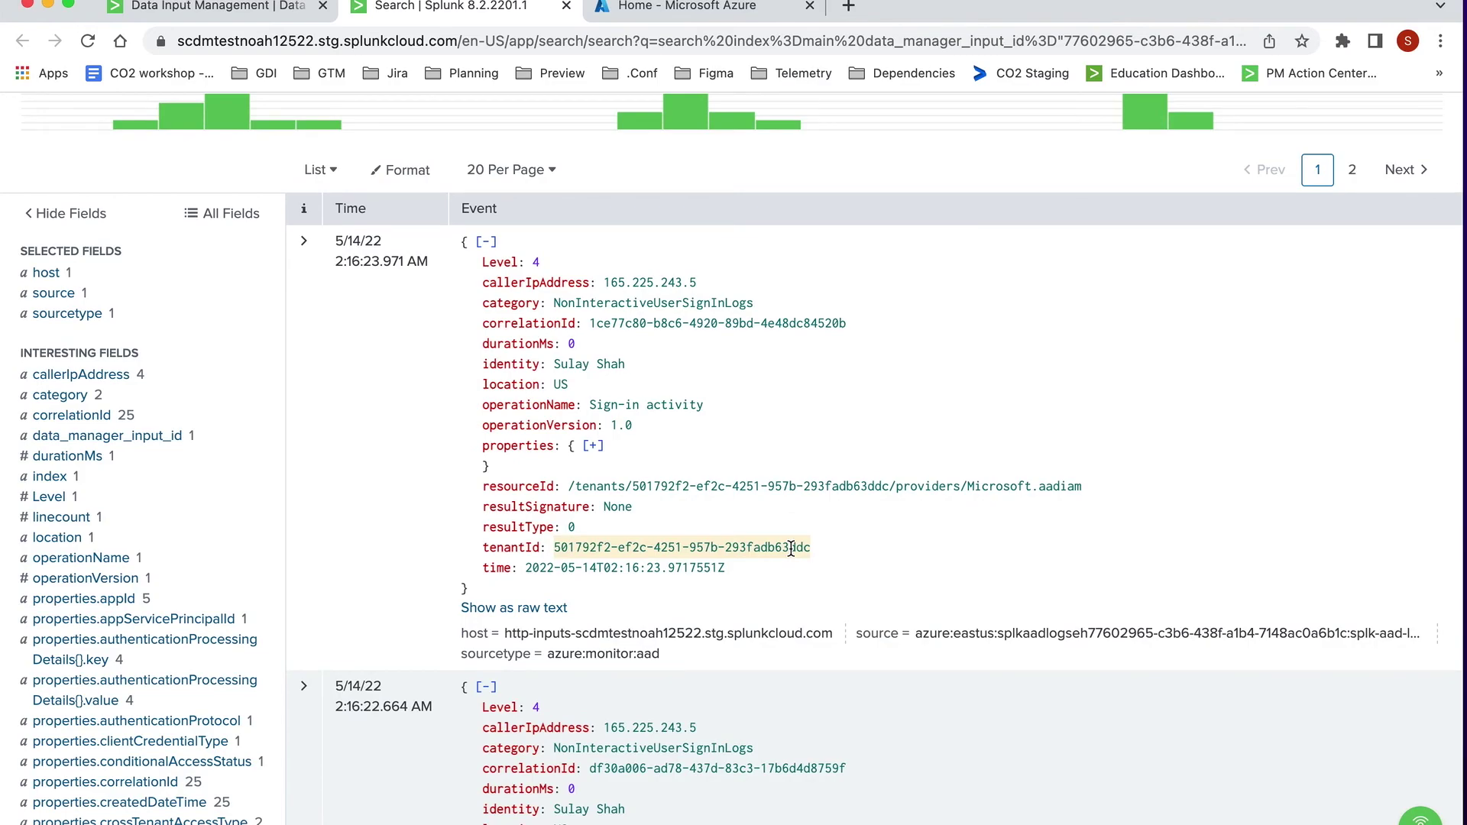
scroll(791, 547, "down", 4)
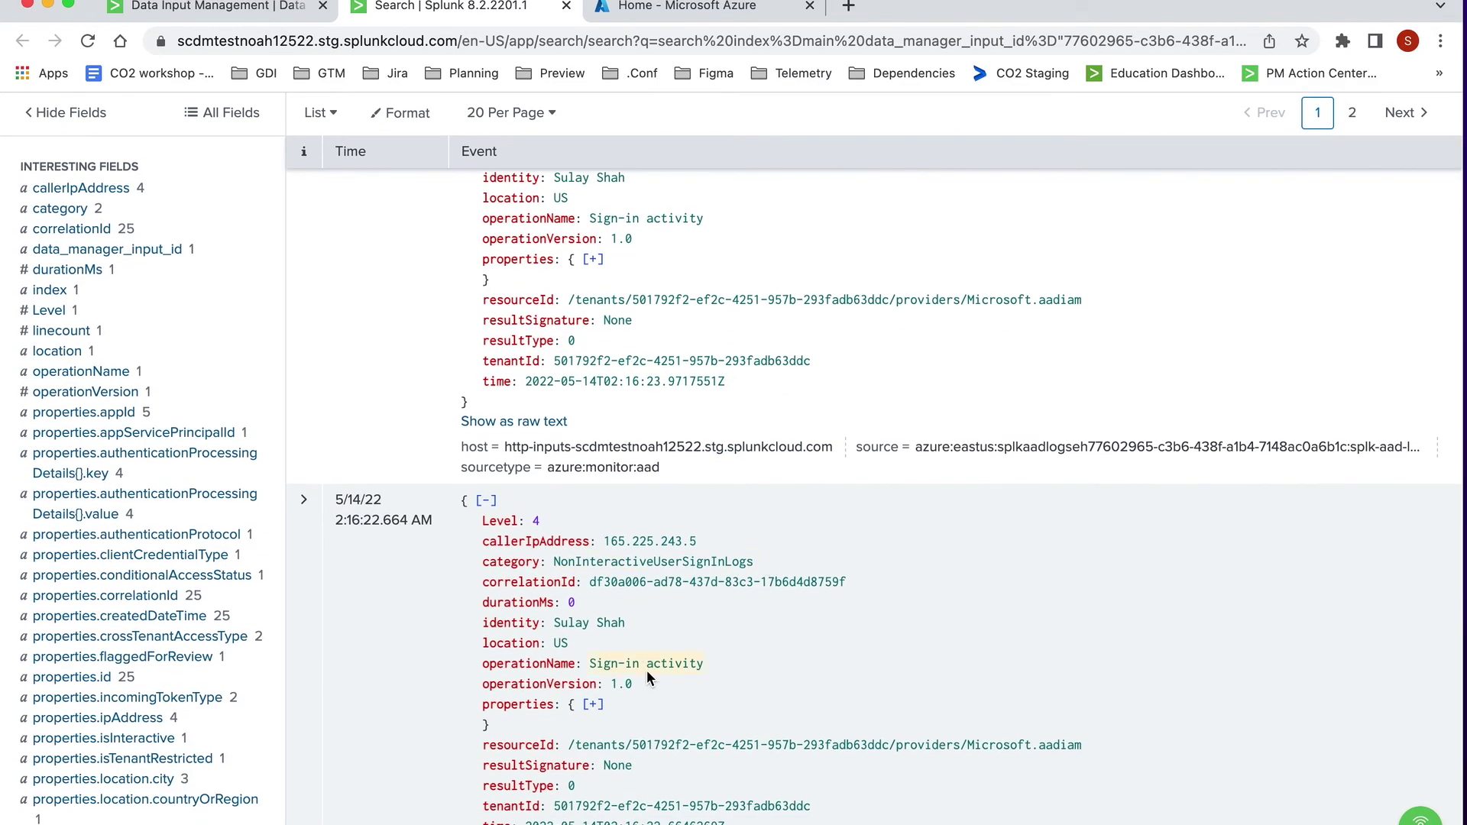
scroll(596, 333, "up", 5)
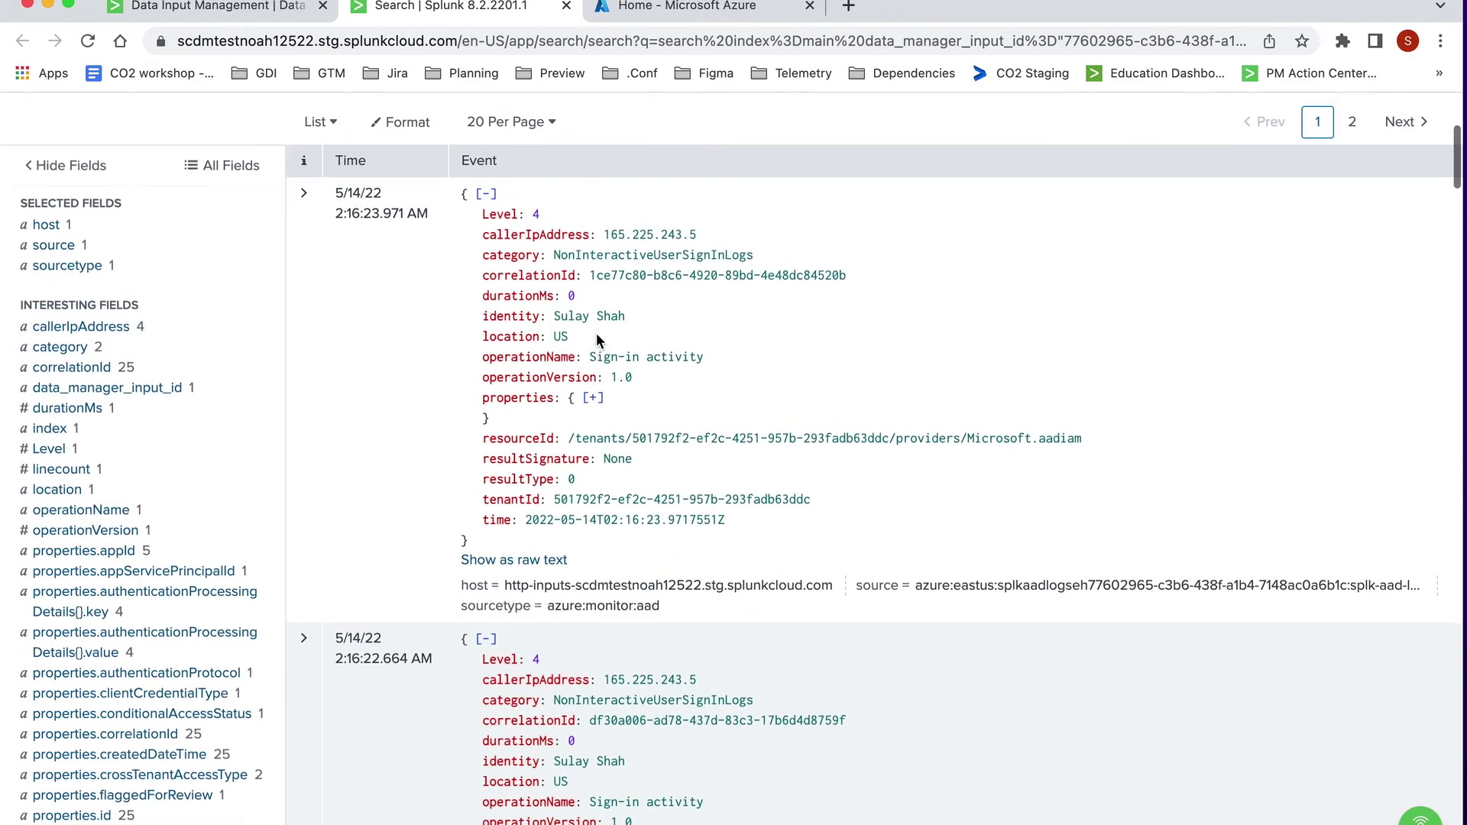
scroll(596, 332, "up", 5)
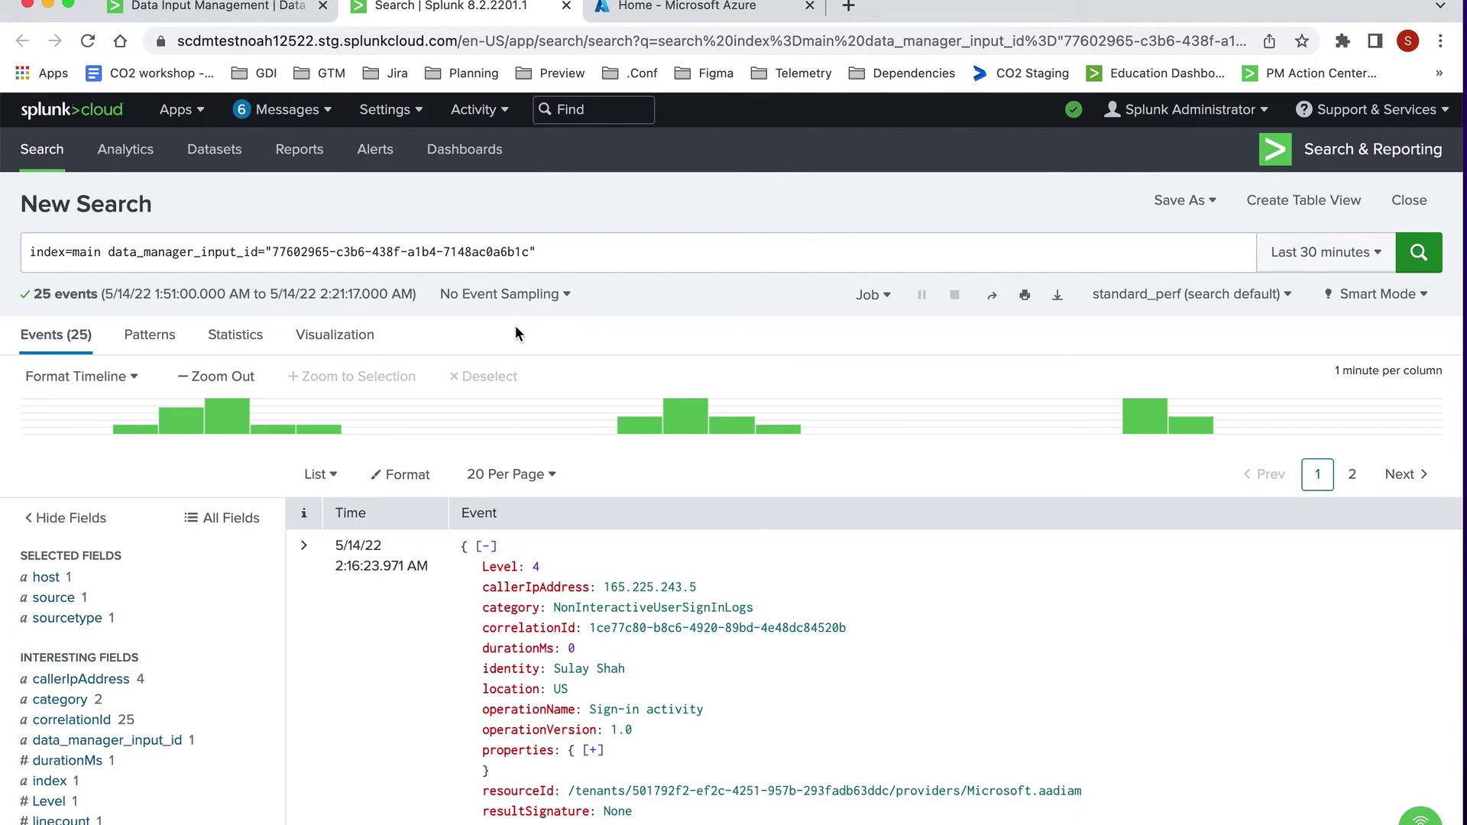
Step: Refresh the AzureActiveDirectoryLogs row on the inputs list and cancel its deletion prompt
left_click(232, 12)
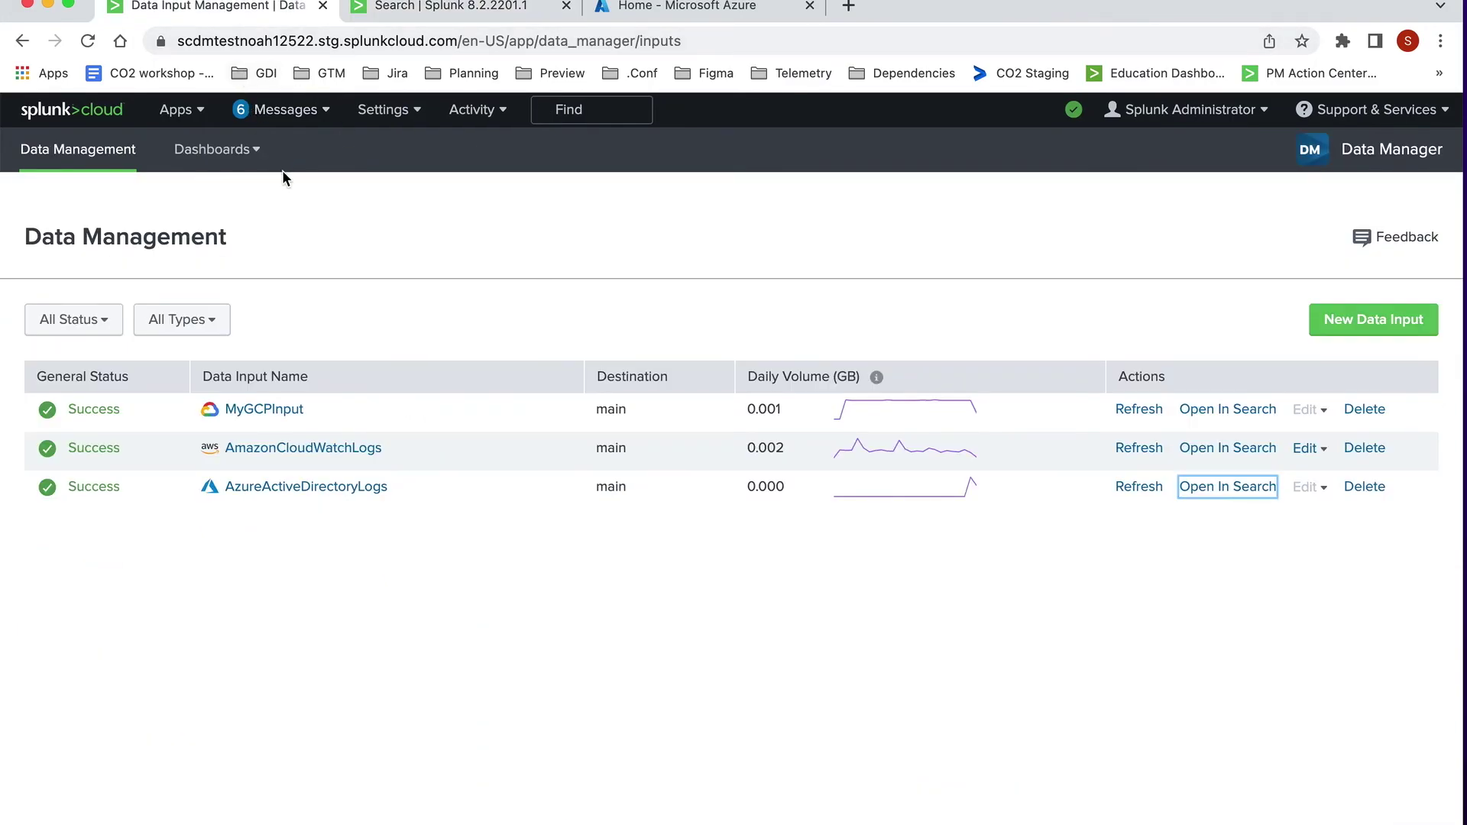
left_click(1118, 491)
left_click(1371, 487)
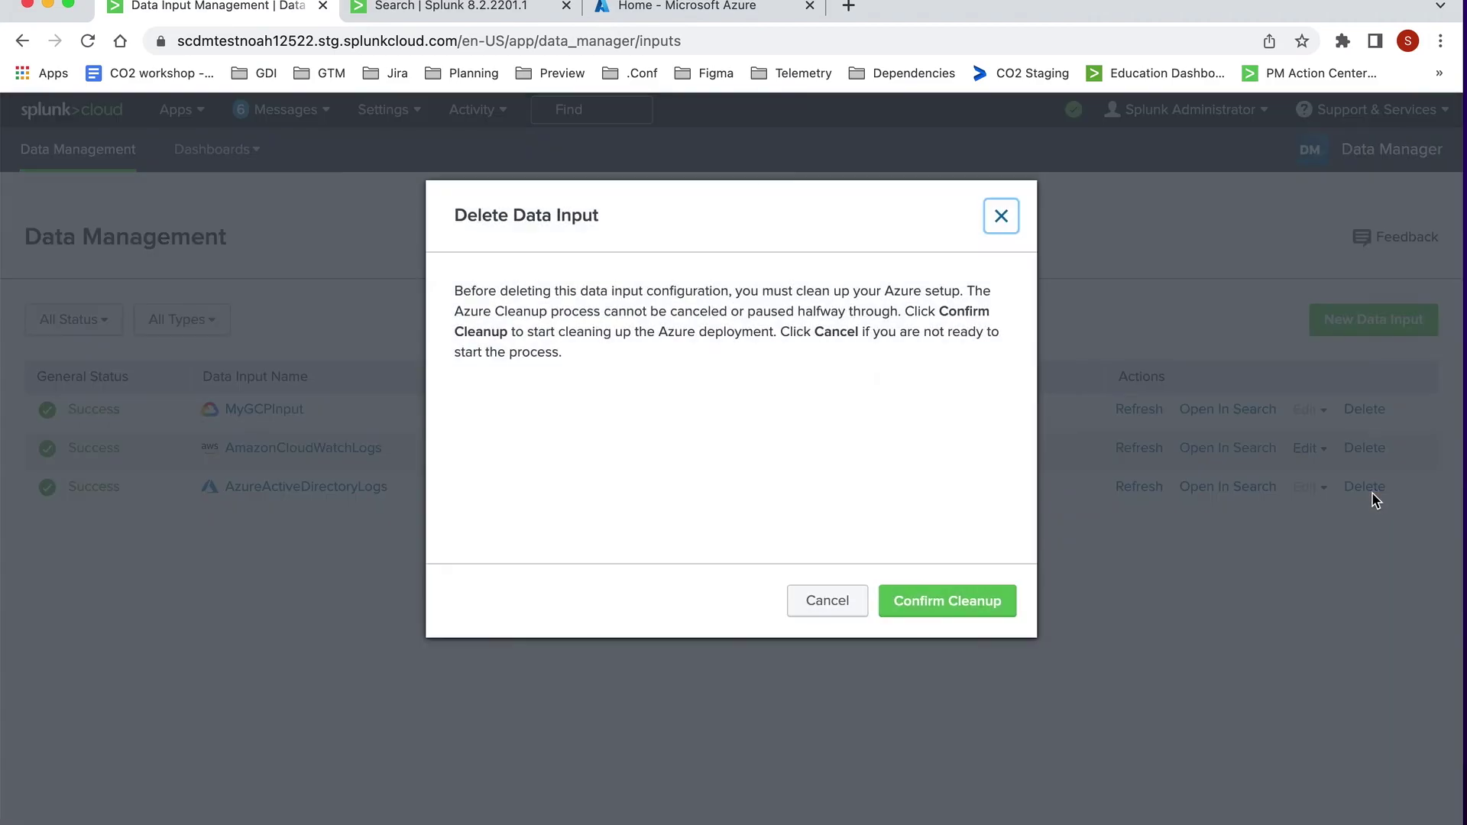
left_click(810, 618)
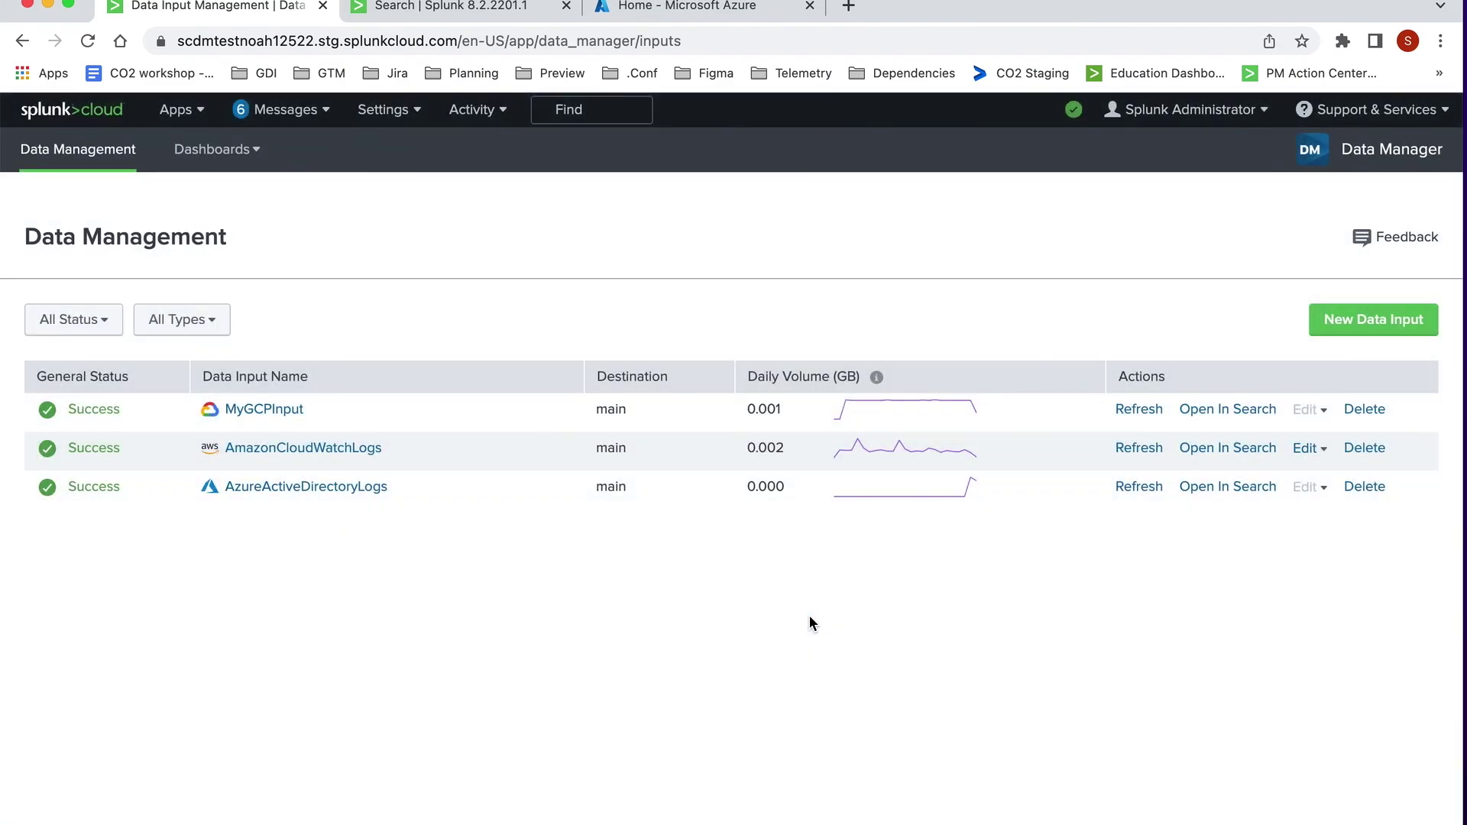
Step: Review AzureActiveDirectoryLogs details: ingesting into main, last received 2022-05-14 2:17:56 AM, deployment Succeeded
left_click(348, 496)
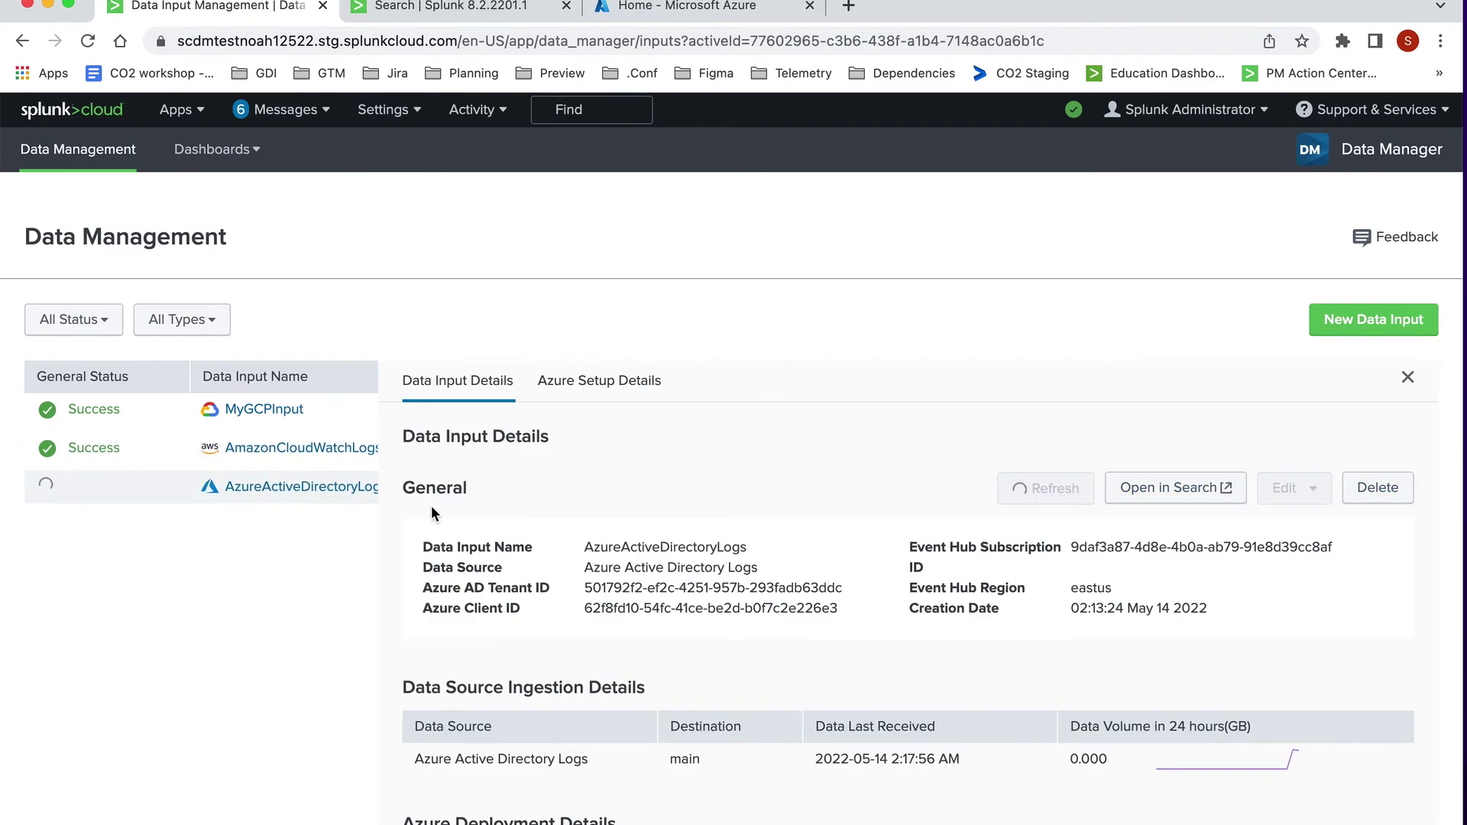
scroll(431, 506, "down", 2)
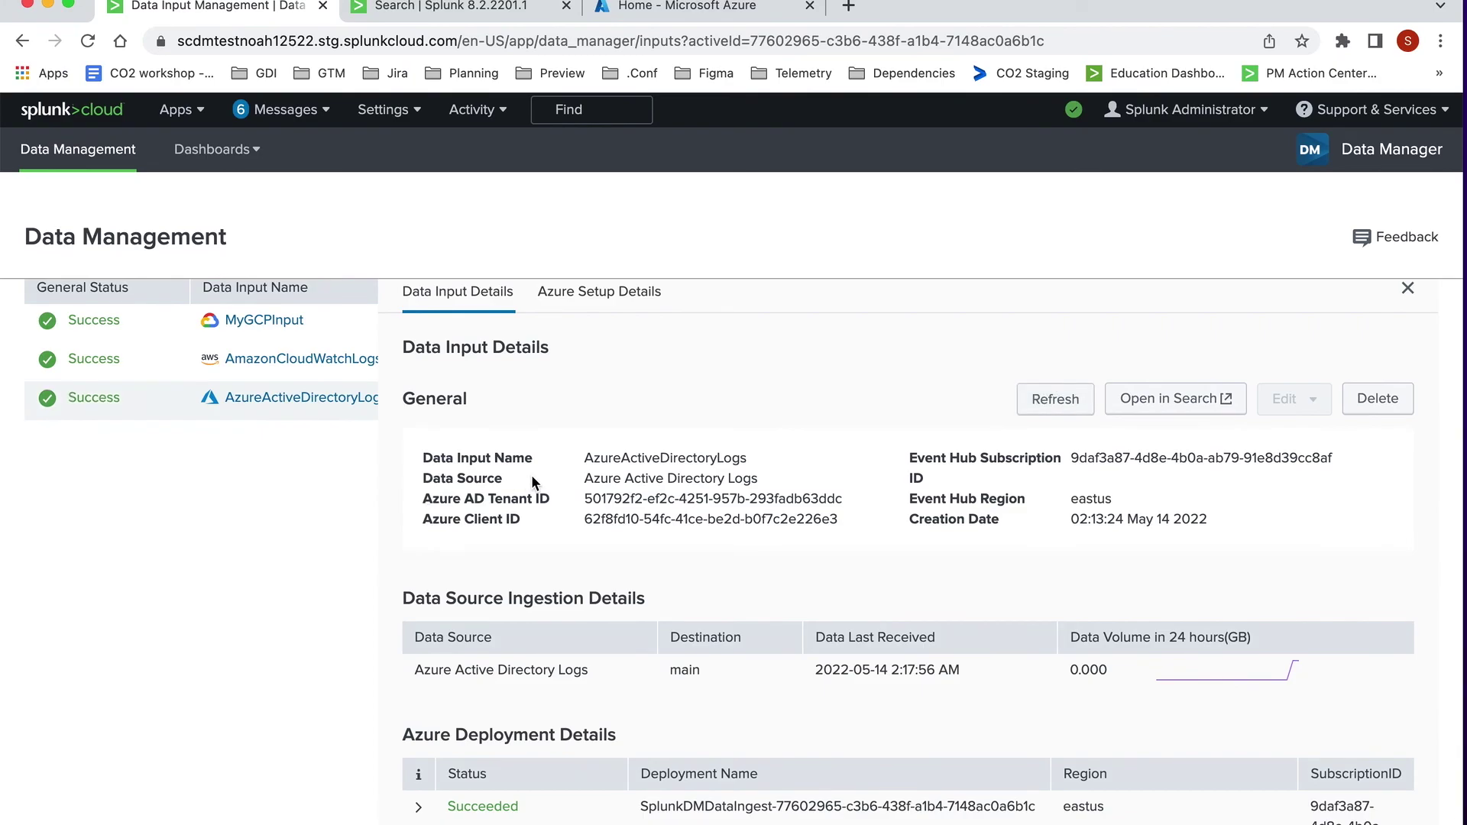
scroll(533, 480, "down", 1)
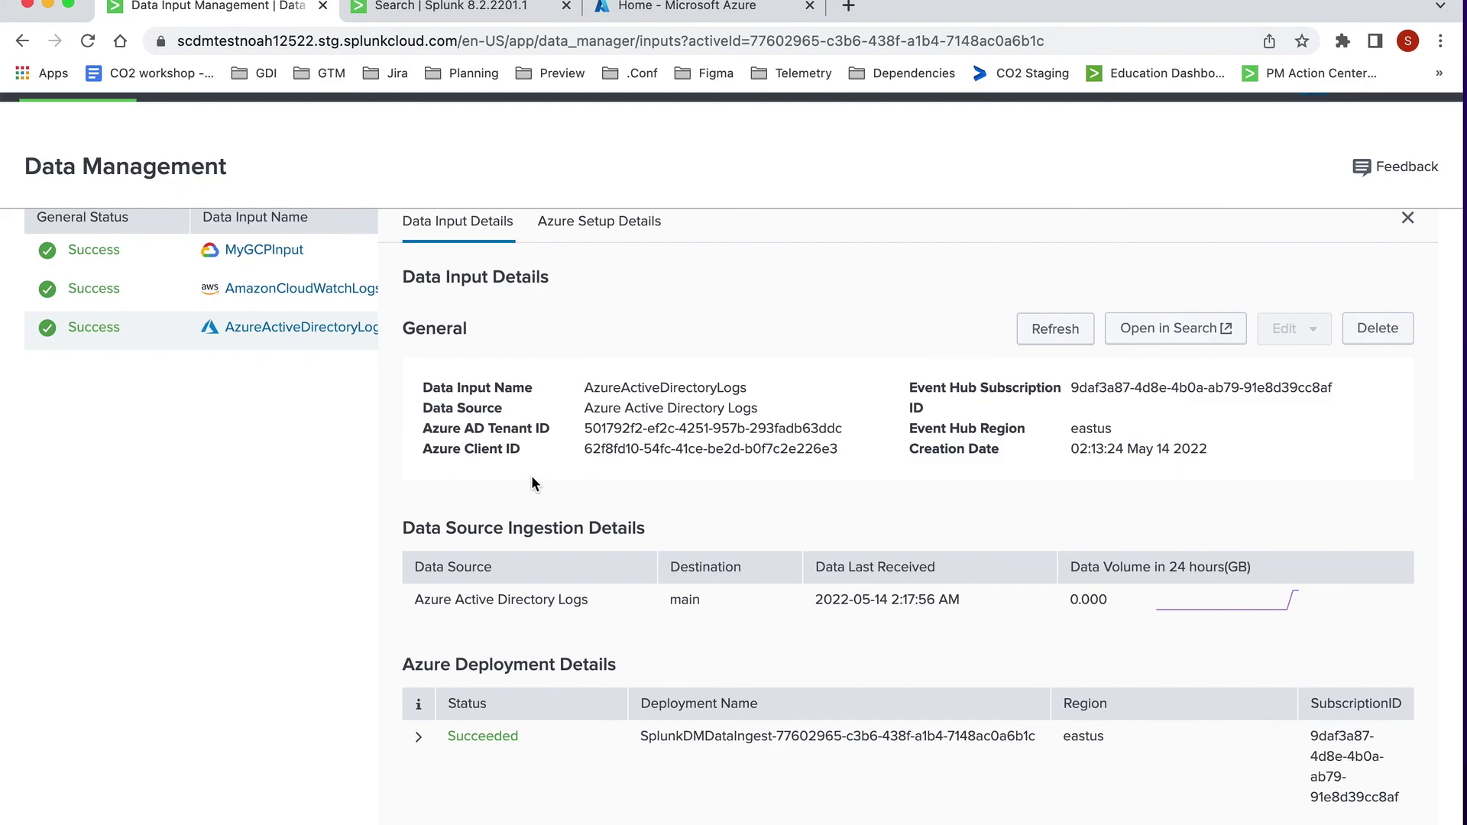
scroll(533, 479, "up", 3)
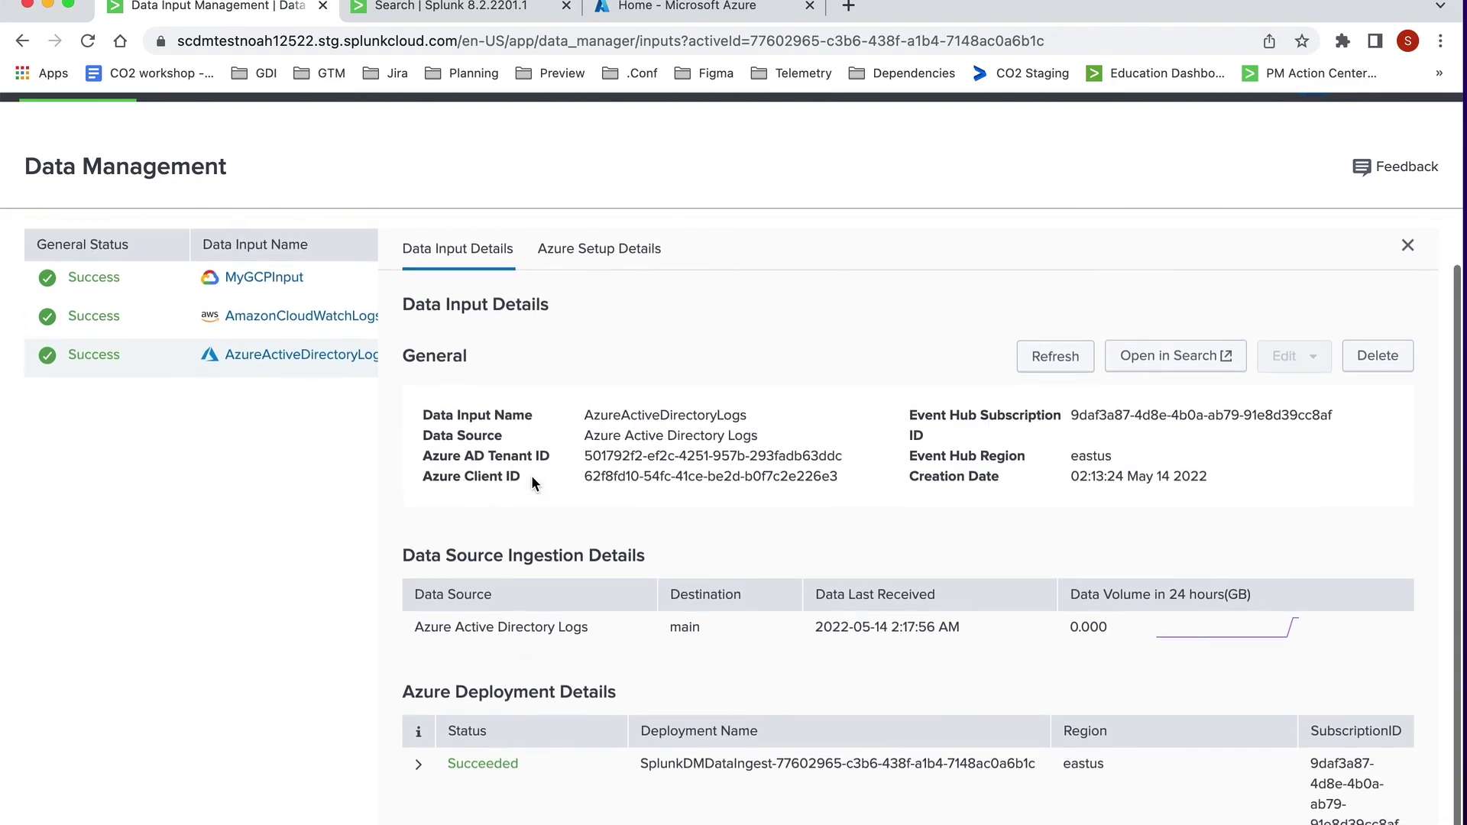